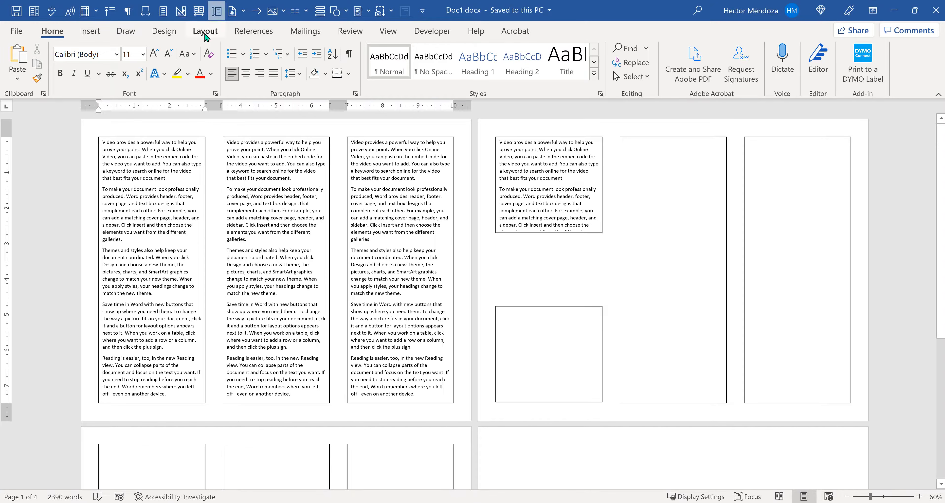
# - Review the available column presets and the three text-filled boxes on the first page of Doc1.docx
pyautogui.click(204, 32)
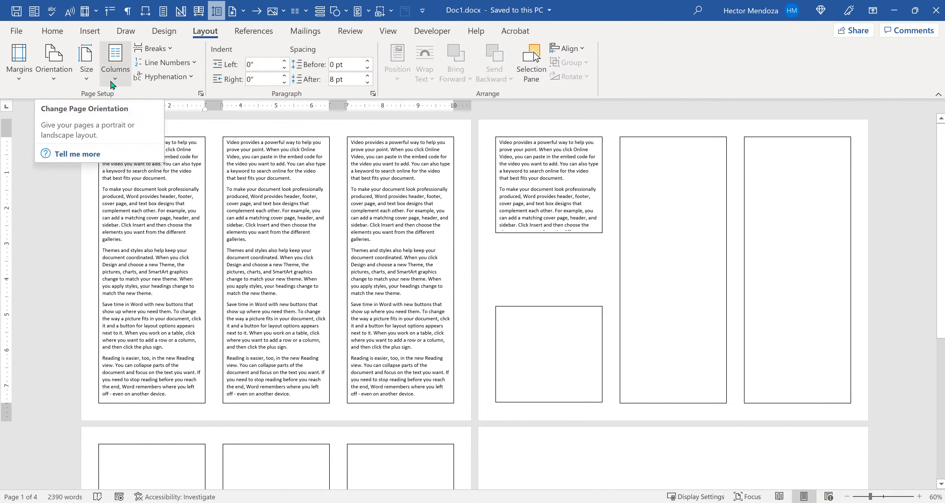
pyautogui.click(117, 66)
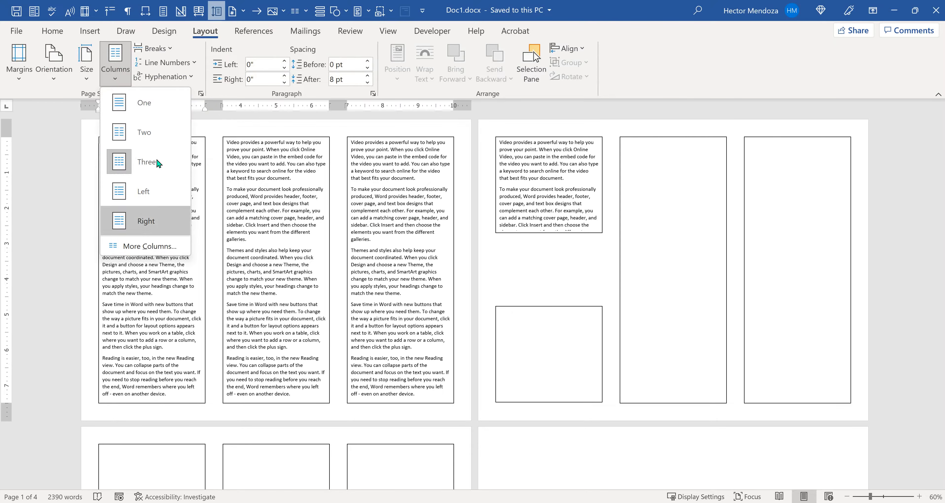
pyautogui.click(528, 275)
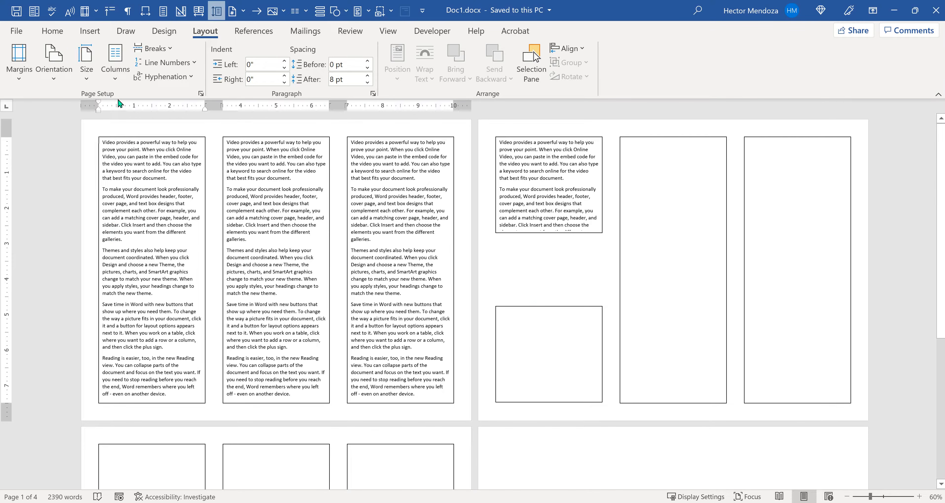
pyautogui.click(541, 271)
pyautogui.click(174, 241)
pyautogui.click(250, 250)
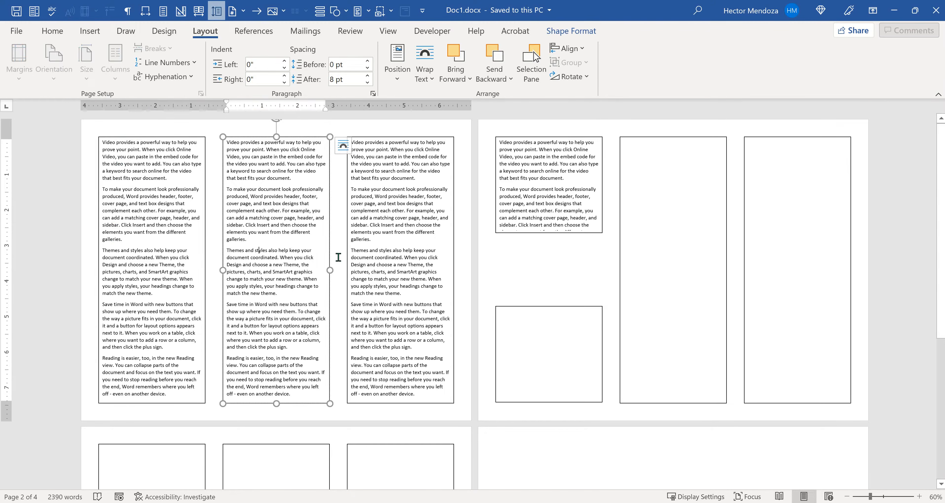
pyautogui.click(361, 259)
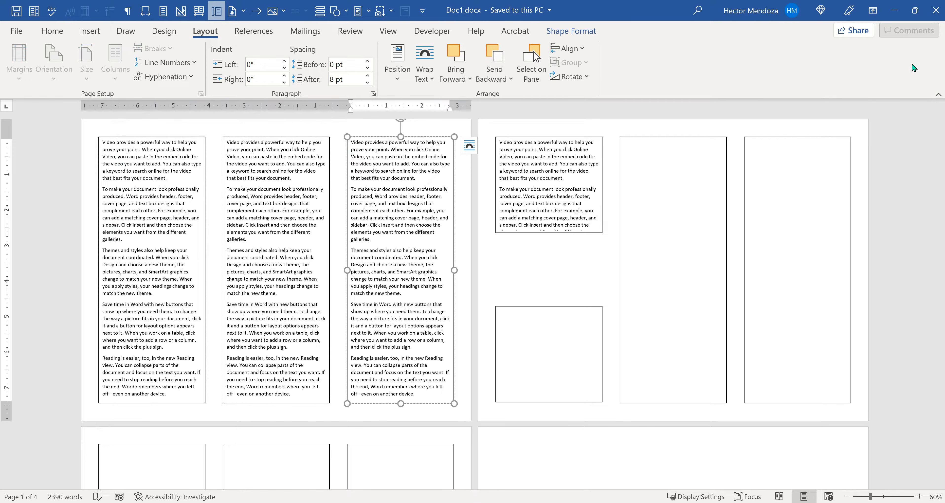
# - Create a new blank document and close Doc1.docx
pyautogui.hotkey('ctrl', 'n')
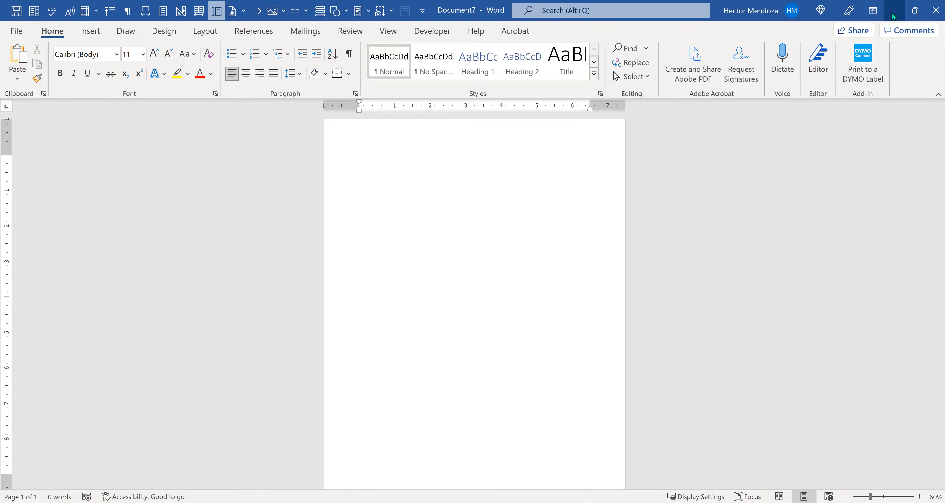
pyautogui.press('super+Tab')
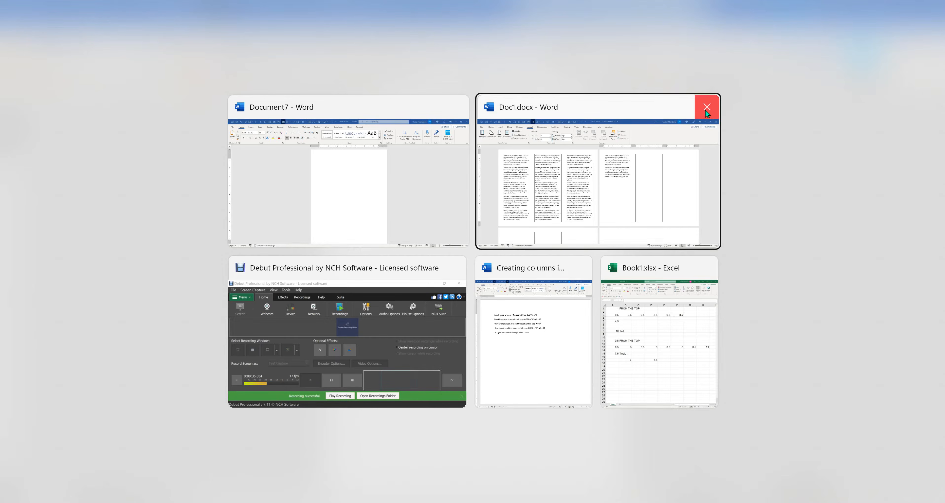
pyautogui.click(705, 111)
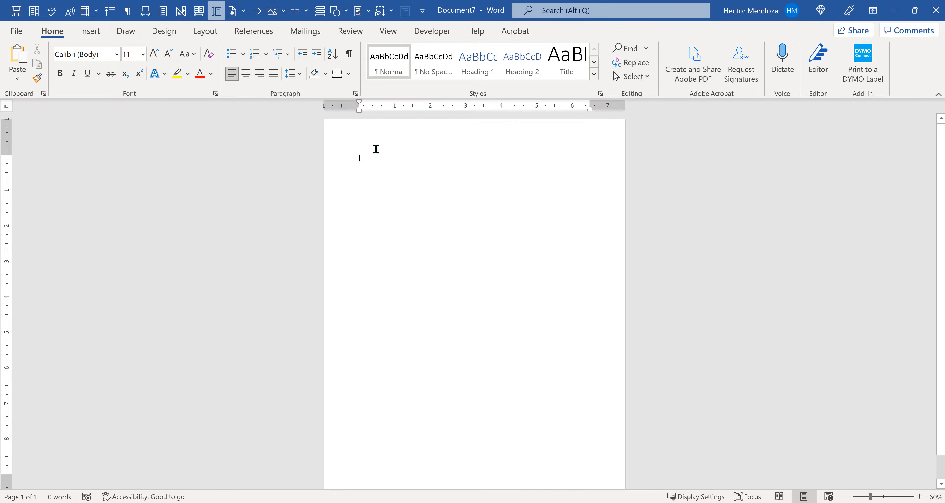
# - Insert a Next Page section break and set the new second page to landscape orientation
pyautogui.click(211, 32)
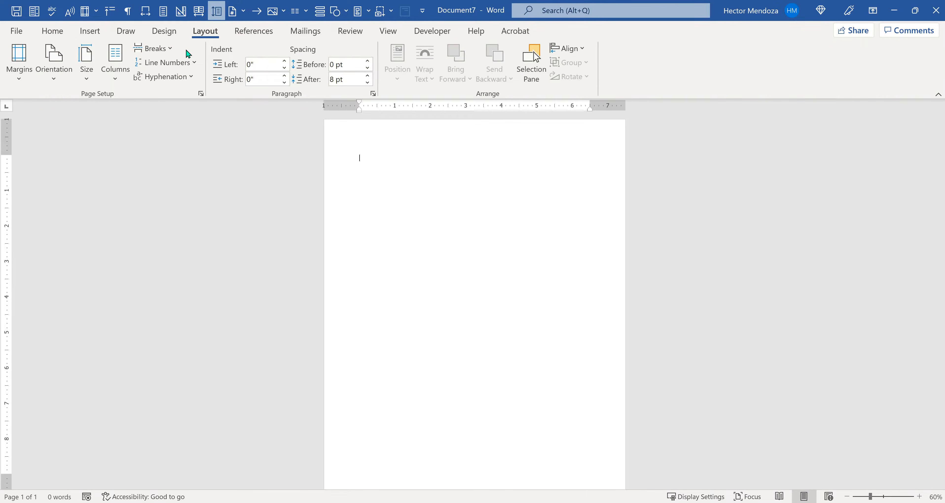
pyautogui.click(167, 52)
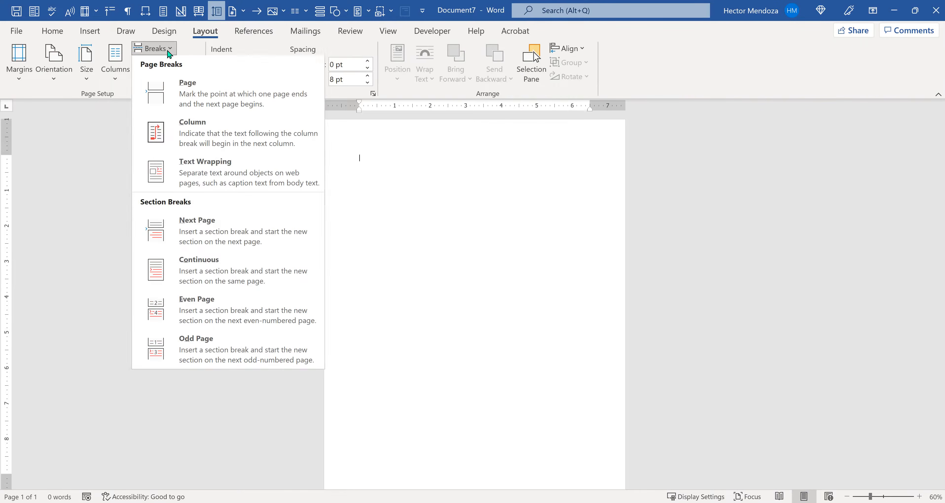
pyautogui.click(196, 227)
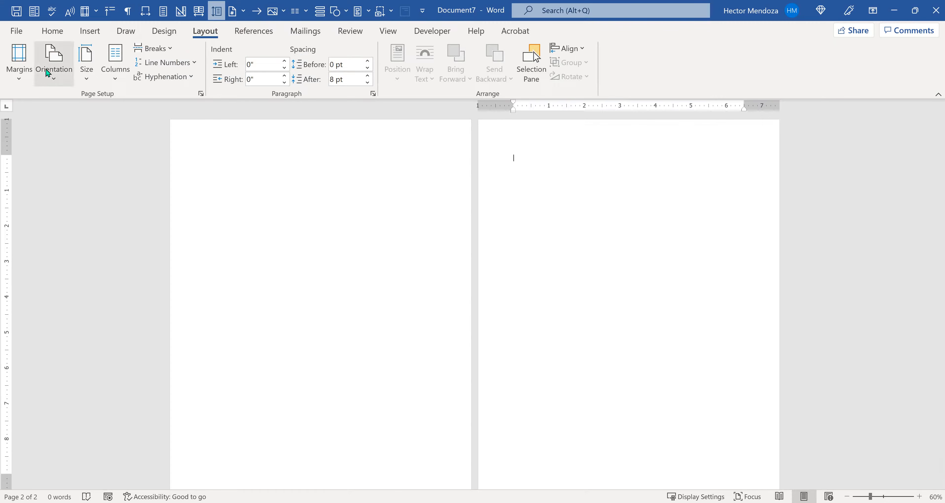
pyautogui.click(55, 72)
pyautogui.click(59, 133)
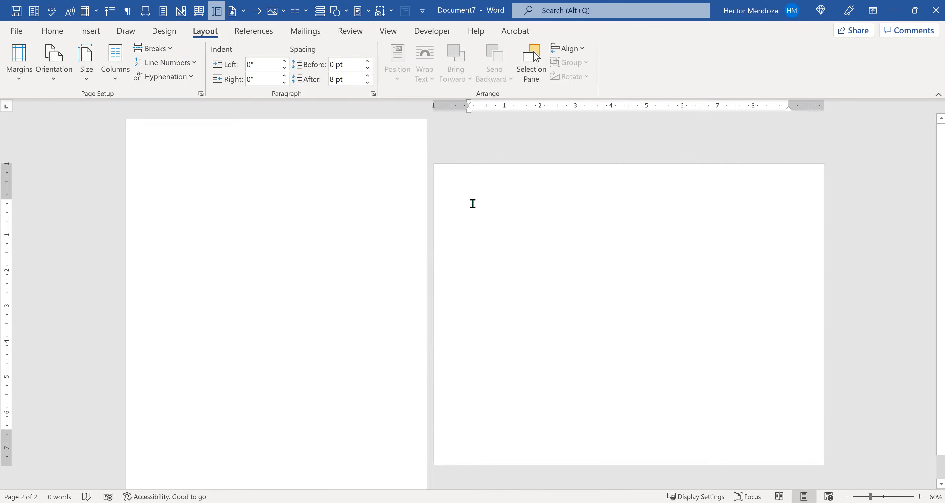
# - Insert a built-in Simple Text Box on the portrait first page
pyautogui.click(185, 161)
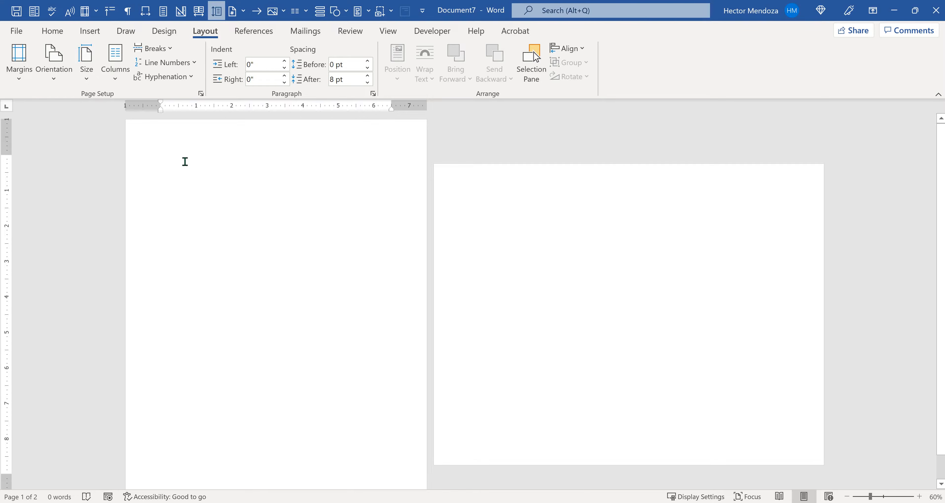
pyautogui.click(571, 241)
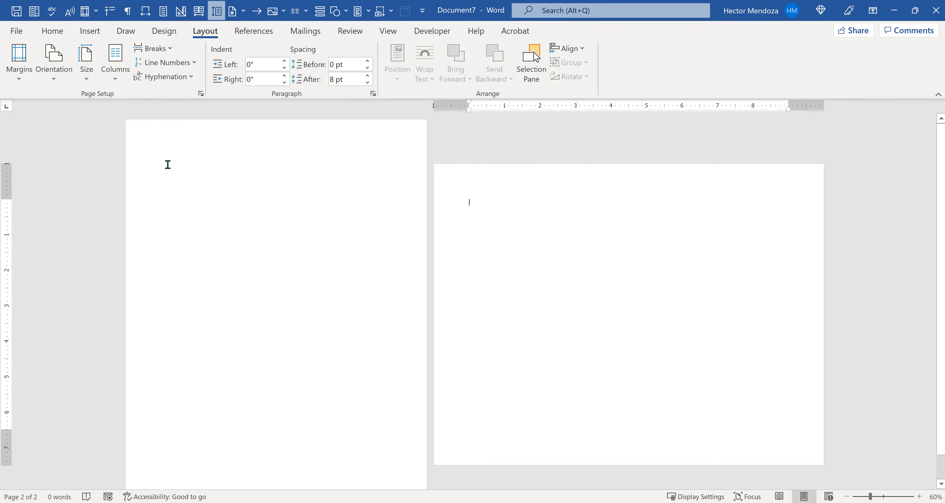
pyautogui.click(164, 152)
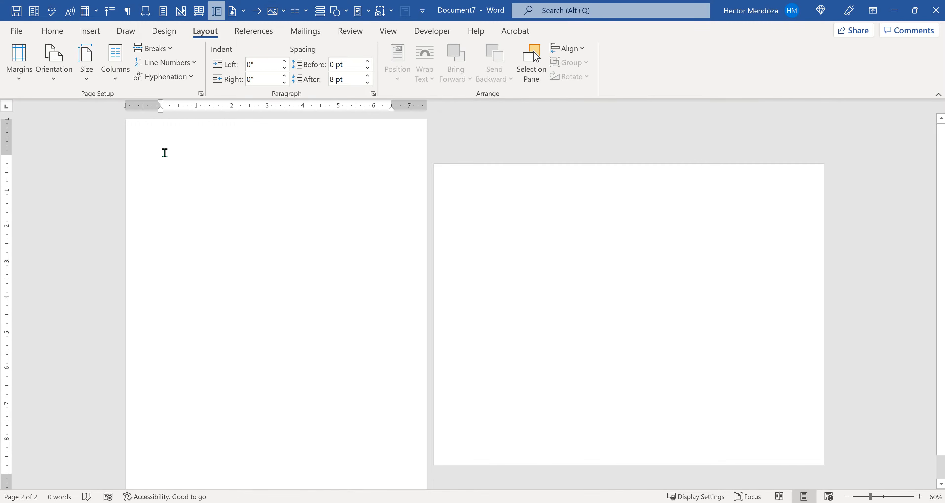
pyautogui.click(51, 32)
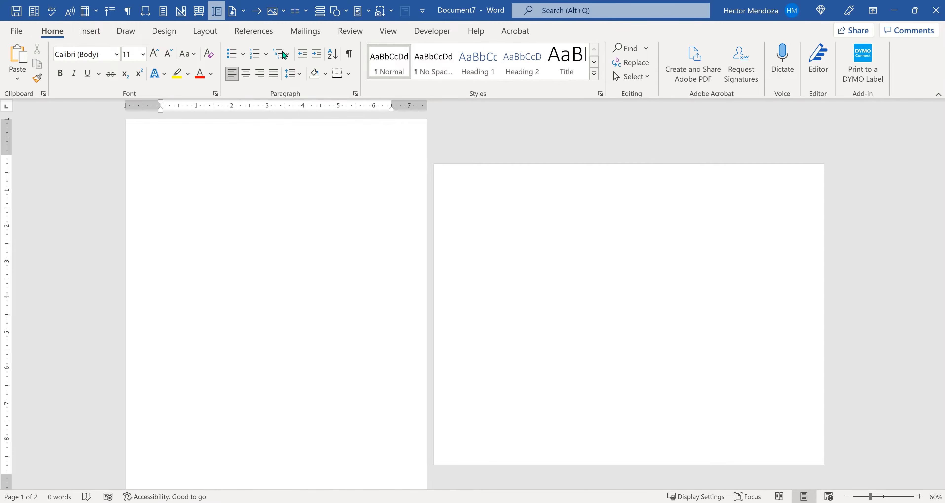
pyautogui.click(92, 33)
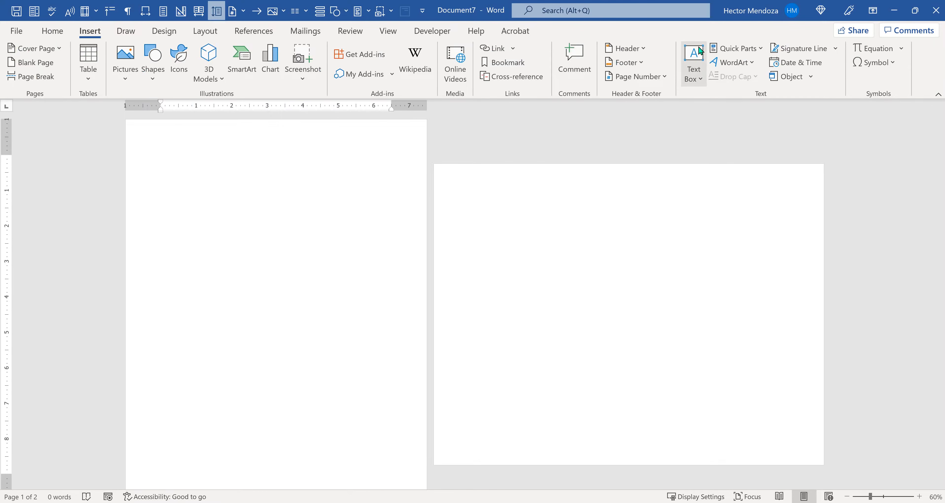
pyautogui.click(699, 78)
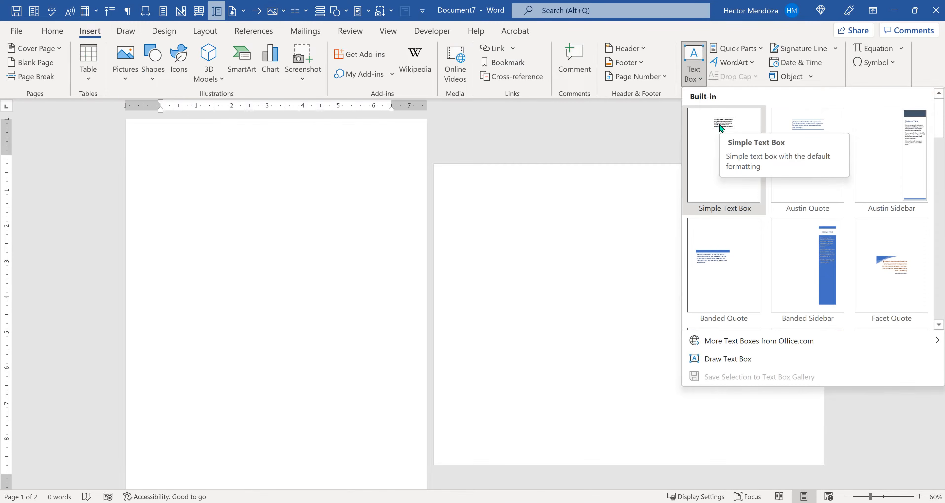
pyautogui.click(721, 125)
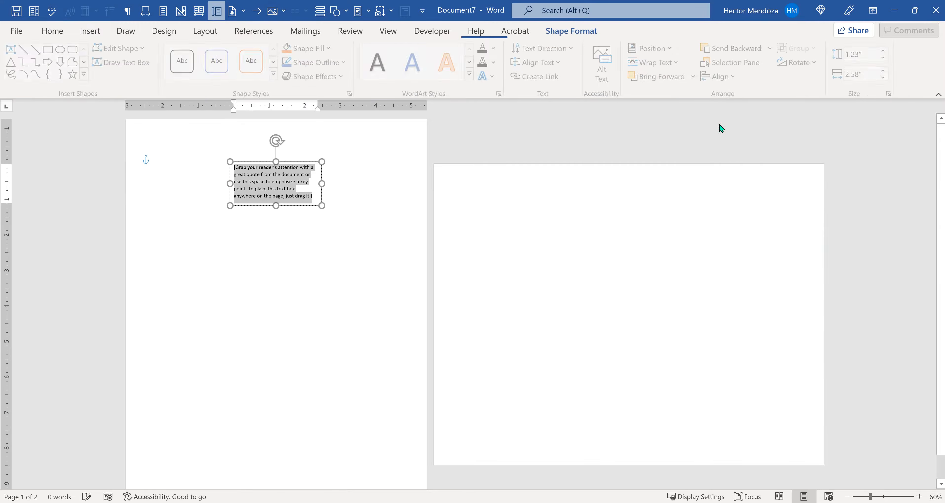
# - Set the text box's wrapping to In Front of Text and move it to the page's upper-left corner
pyautogui.click(302, 161)
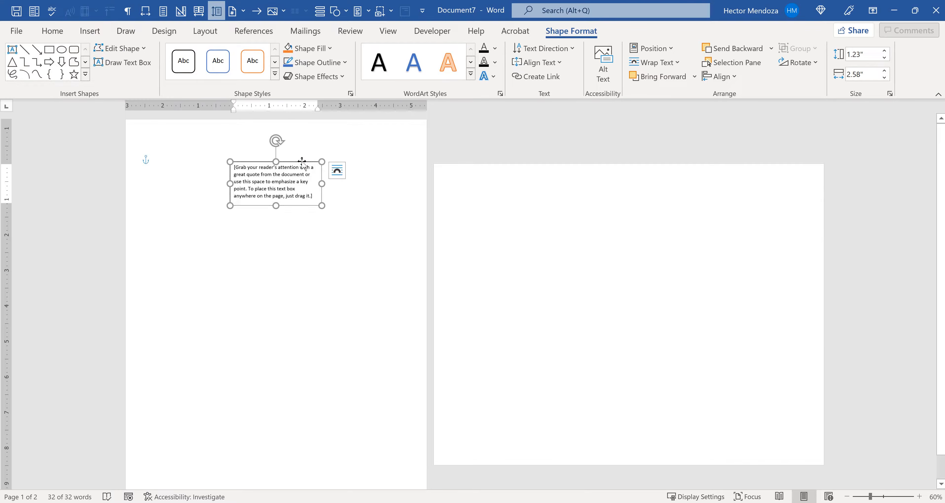
pyautogui.click(337, 171)
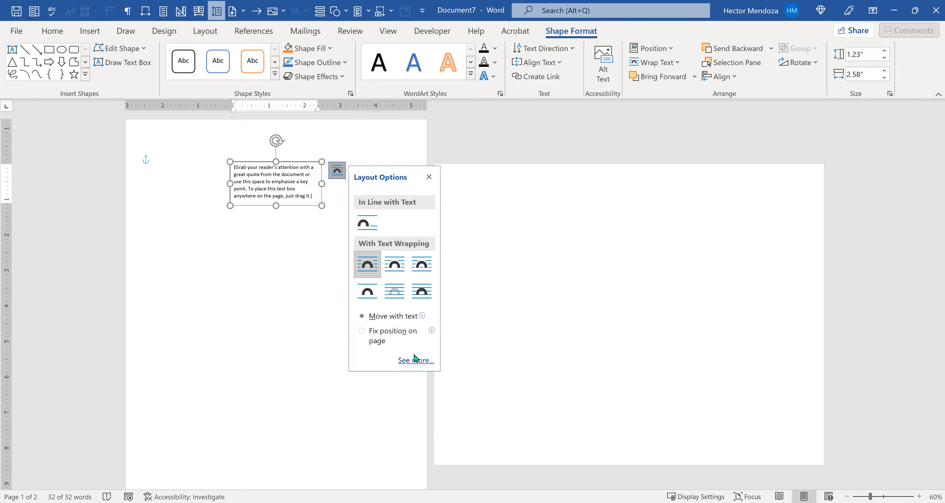
pyautogui.click(423, 292)
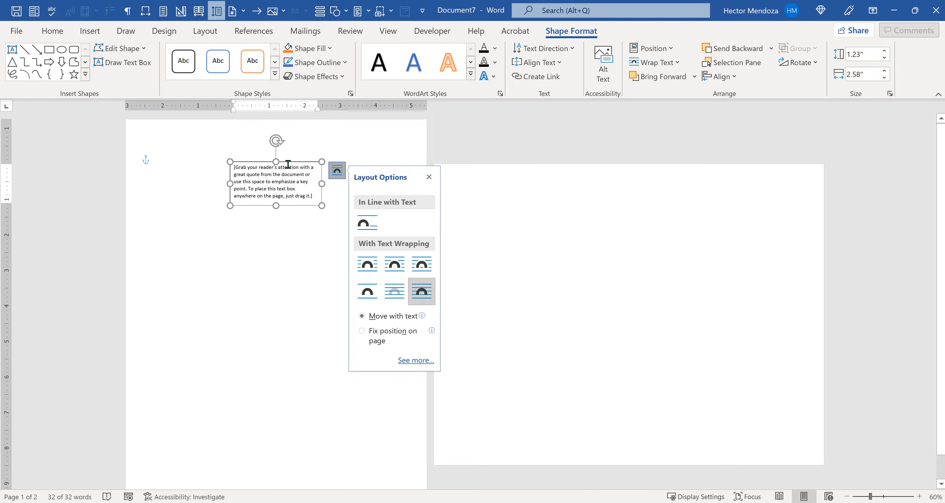
pyautogui.click(297, 164)
pyautogui.moveTo(297, 163); pyautogui.dragTo(216, 156)
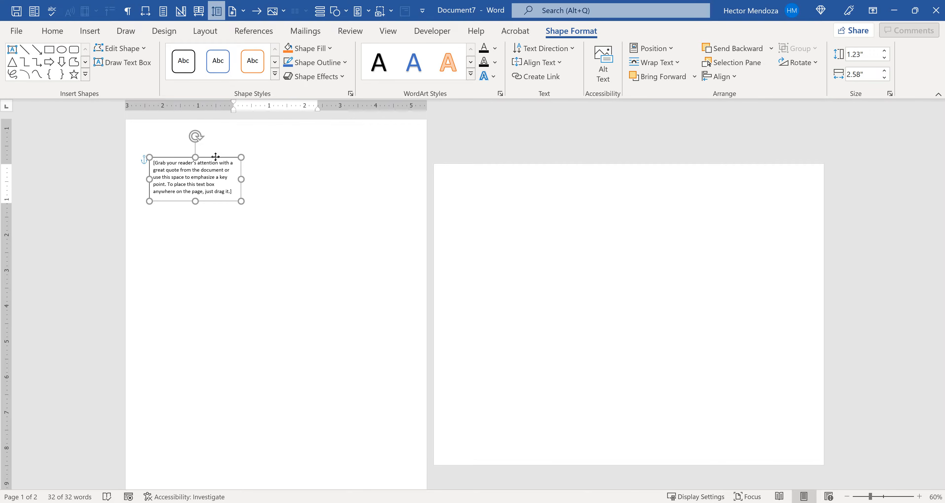
pyautogui.moveTo(215, 157)
pyautogui.mouseDown()
pyautogui.moveTo(203, 139)
pyautogui.moveTo(214, 140)
pyautogui.mouseUp()
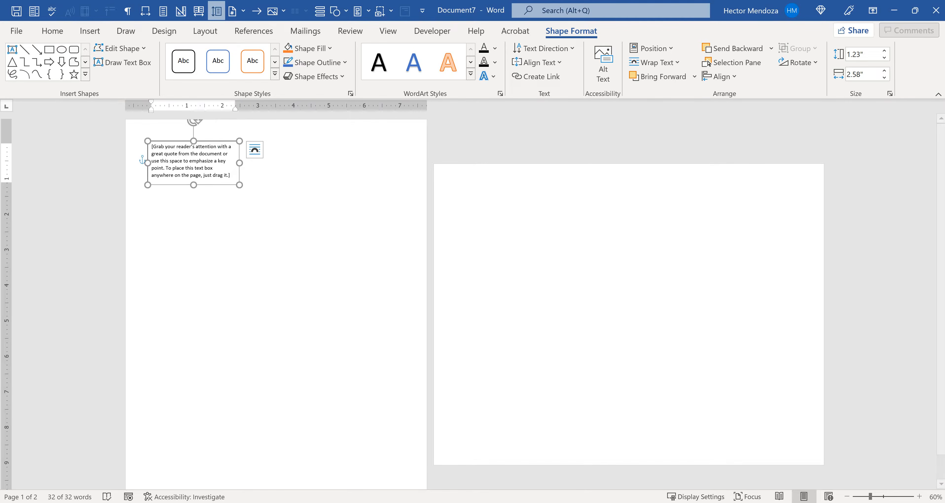
# - Set the text box's width to 3.5" and its height to 10"
pyautogui.click(872, 58)
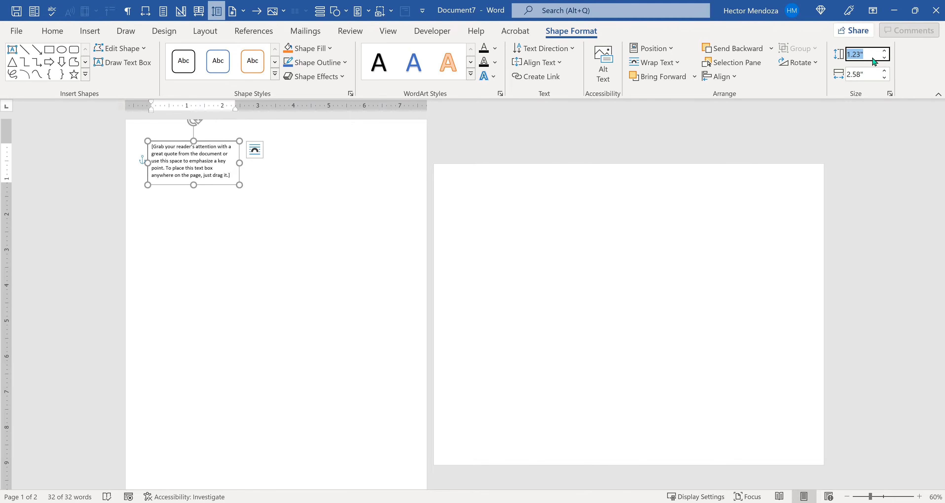
pyautogui.click(873, 76)
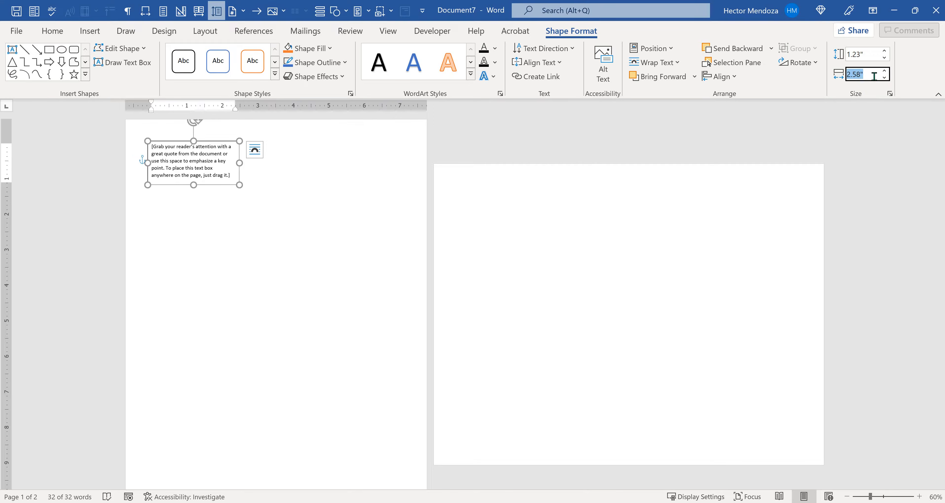
pyautogui.write('3.5')
pyautogui.press('Return')
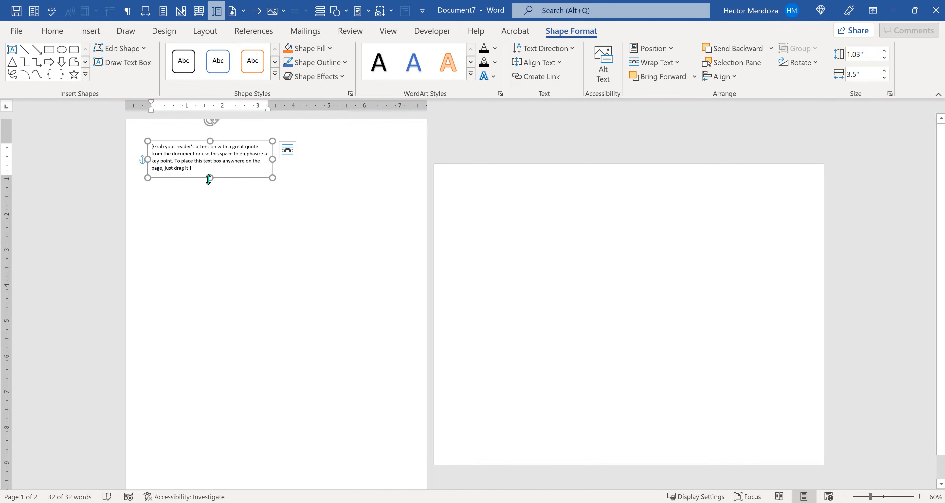
pyautogui.moveTo(209, 179); pyautogui.dragTo(217, 429)
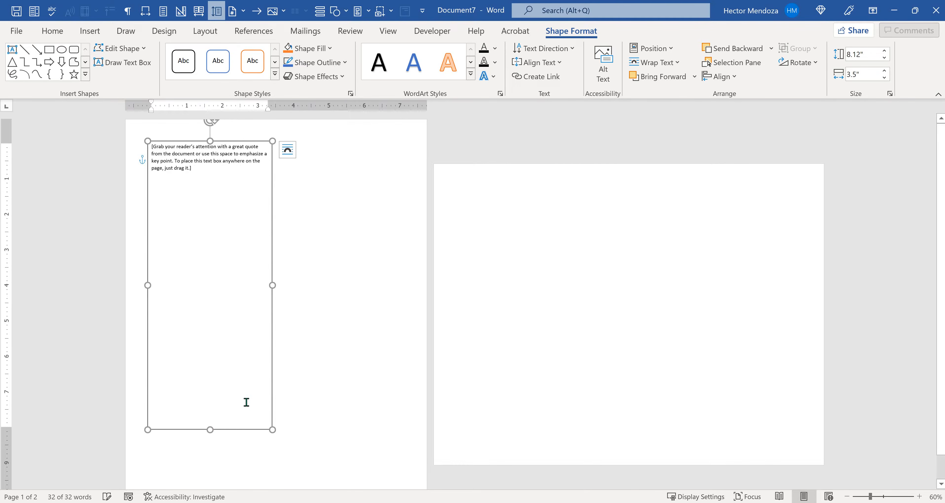
pyautogui.click(868, 55)
pyautogui.write('1')
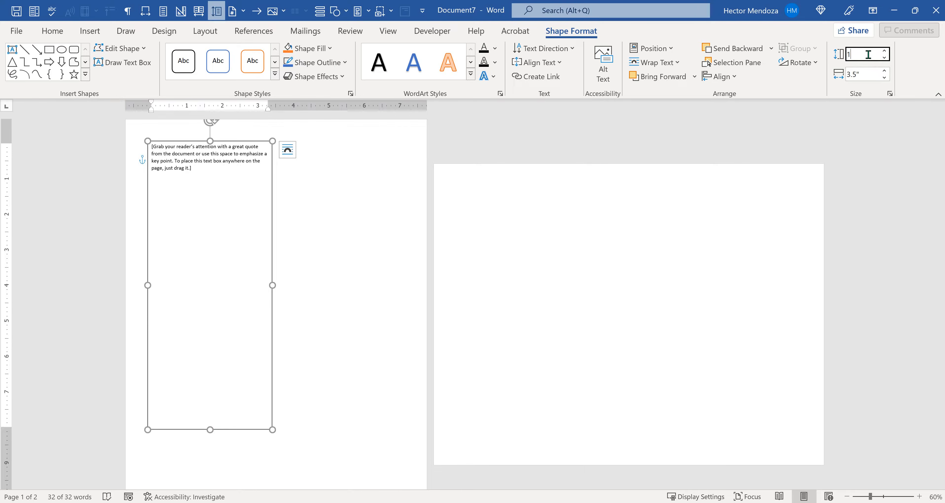
pyautogui.write('0')
pyautogui.press('Return')
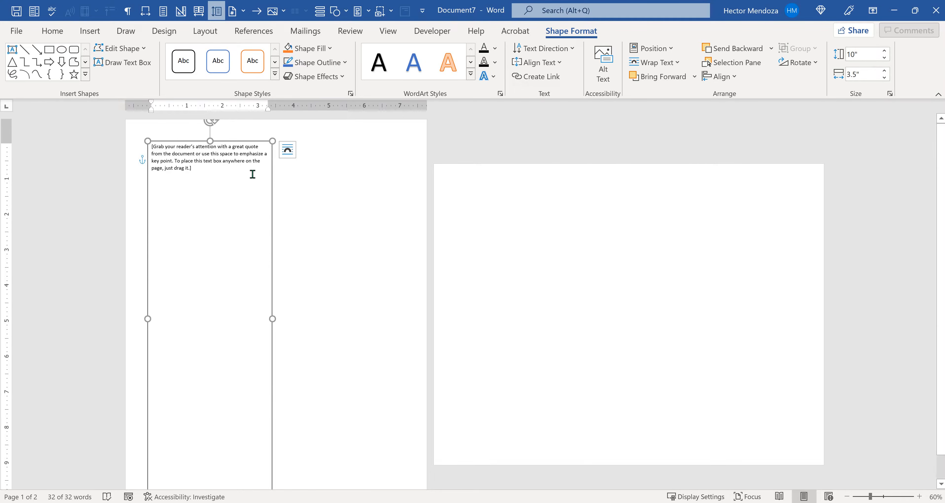
# - Nudge the tall text box slightly closer to the page's upper-left corner
pyautogui.scroll(-2, 250, 177)
pyautogui.scroll(1, 257, 181)
pyautogui.scroll(1, 258, 182)
pyautogui.moveTo(227, 141); pyautogui.dragTo(225, 138)
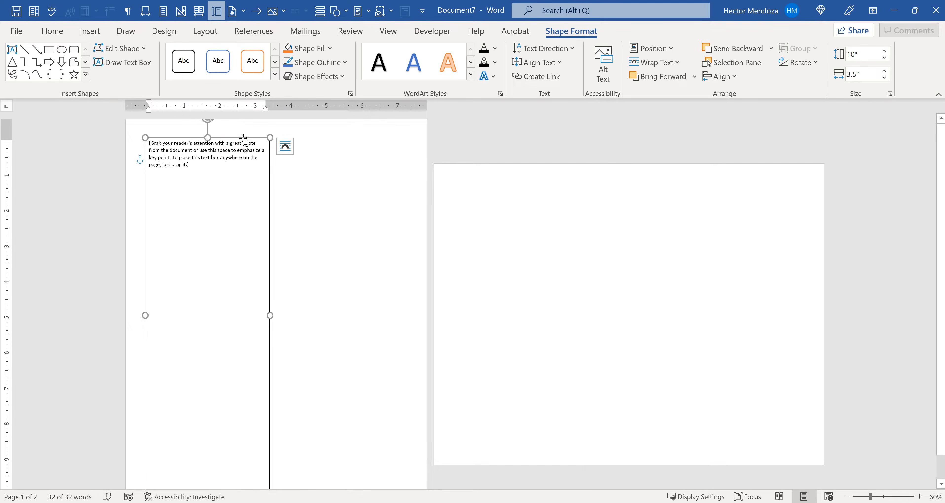
# - Measure the tall text box's horizontal and vertical absolute positions from Page, and set its horizontal position to 0.5"
pyautogui.click(671, 54)
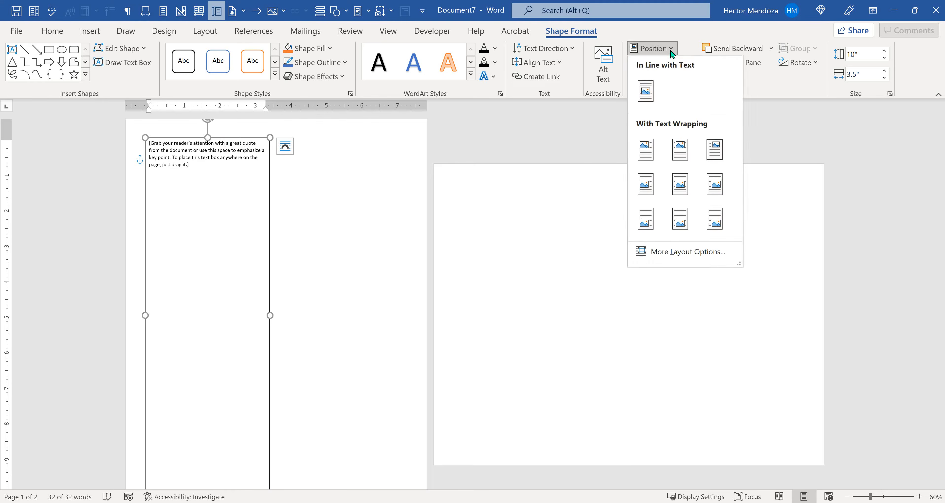
pyautogui.click(678, 253)
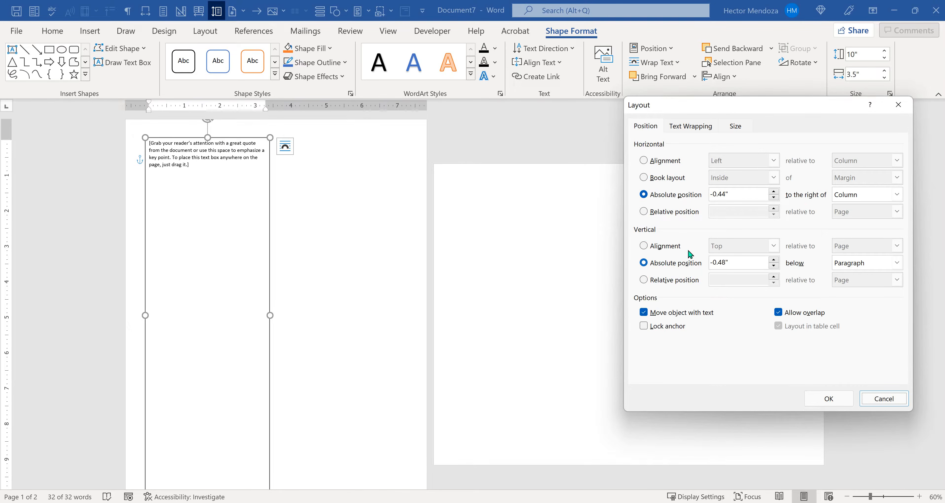
pyautogui.click(897, 195)
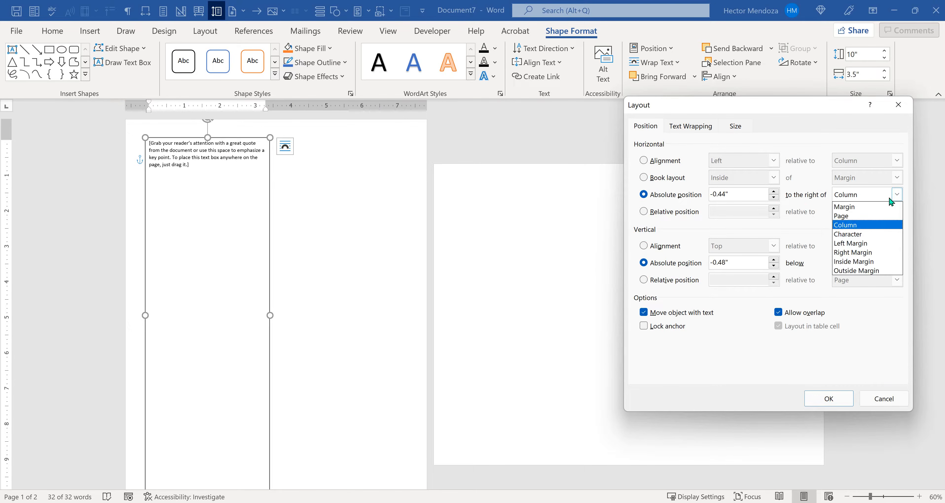
pyautogui.click(851, 218)
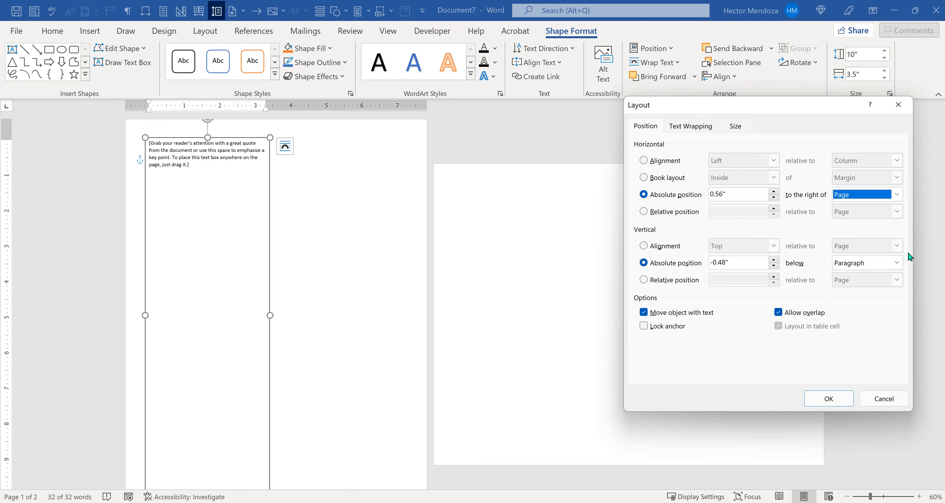
pyautogui.click(897, 263)
pyautogui.click(847, 286)
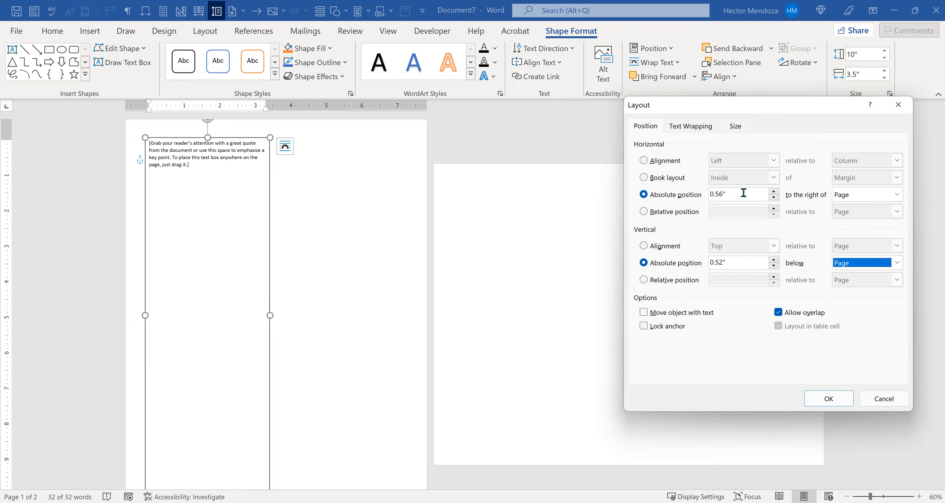
pyautogui.moveTo(743, 192); pyautogui.dragTo(672, 207)
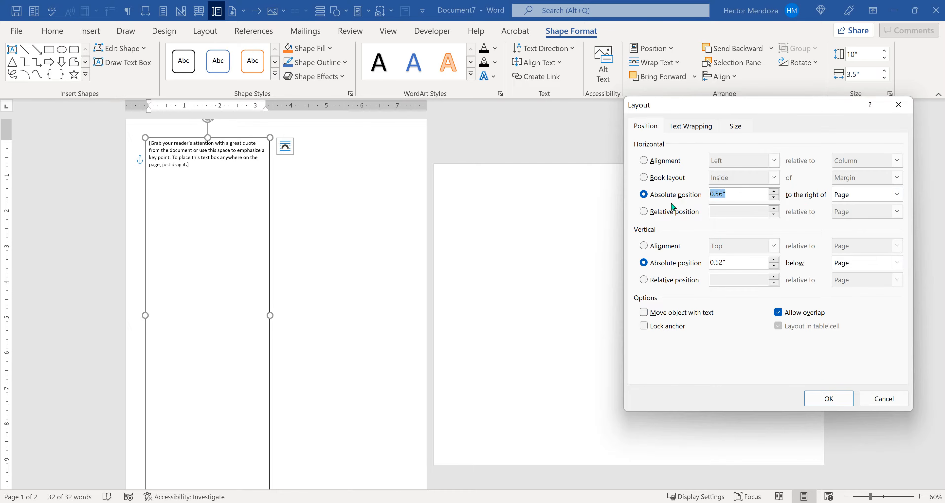
pyautogui.write('.5')
pyautogui.press('Return')
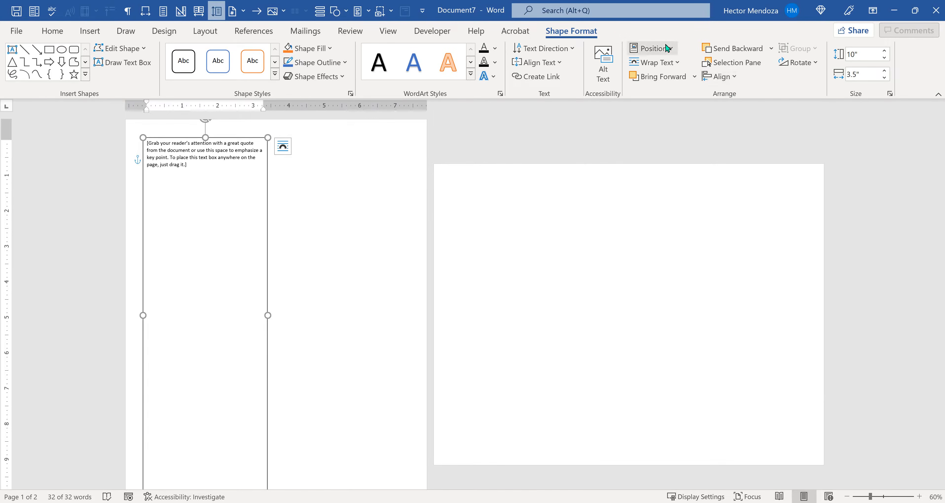
# - Set the tall text box's vertical absolute position to 0.5" below the page edge
pyautogui.click(673, 50)
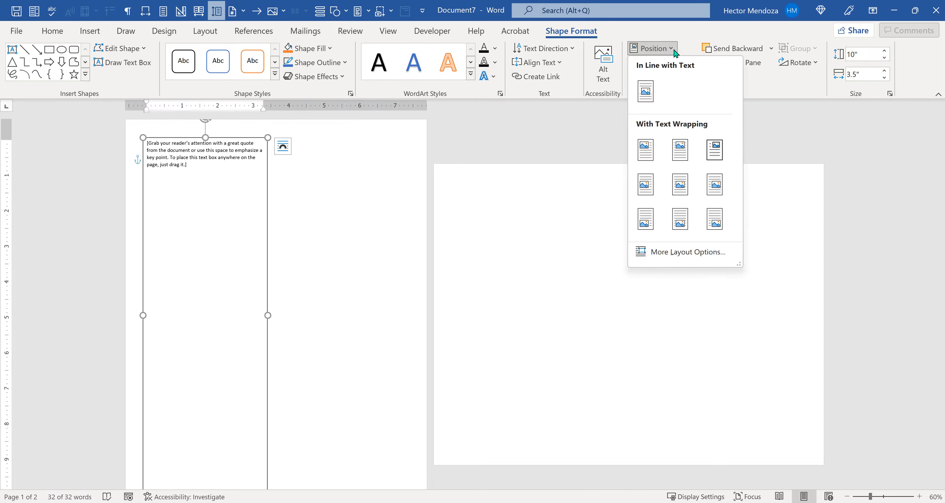
pyautogui.click(679, 252)
pyautogui.doubleClick(745, 263)
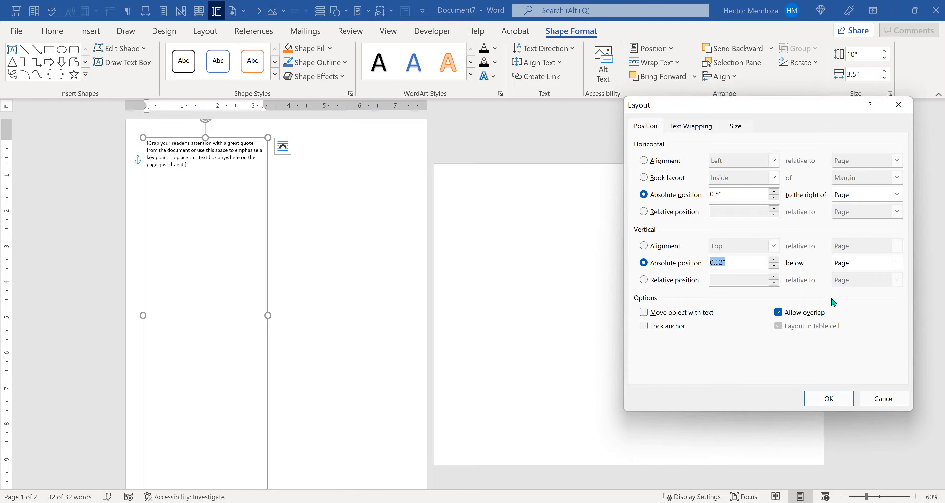
pyautogui.write('.5')
pyautogui.press('Return')
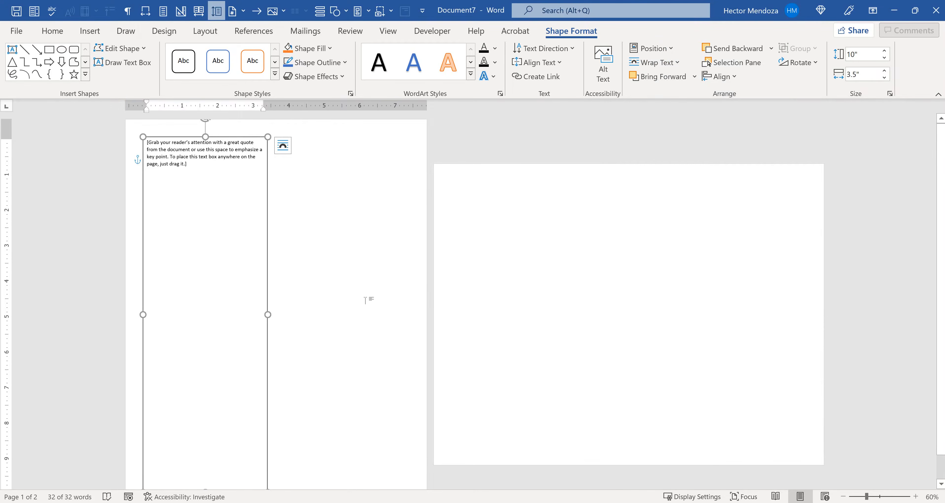
# - Duplicate the tall text box and place the copy beside it as the portrait page's right column
pyautogui.click(365, 299)
pyautogui.scroll(-2, 365, 300)
pyautogui.scroll(1, 365, 300)
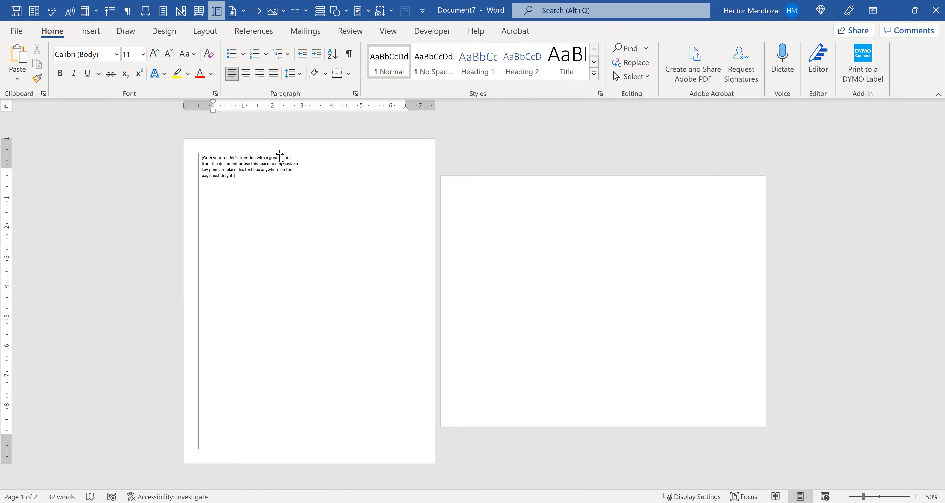
pyautogui.click(280, 153)
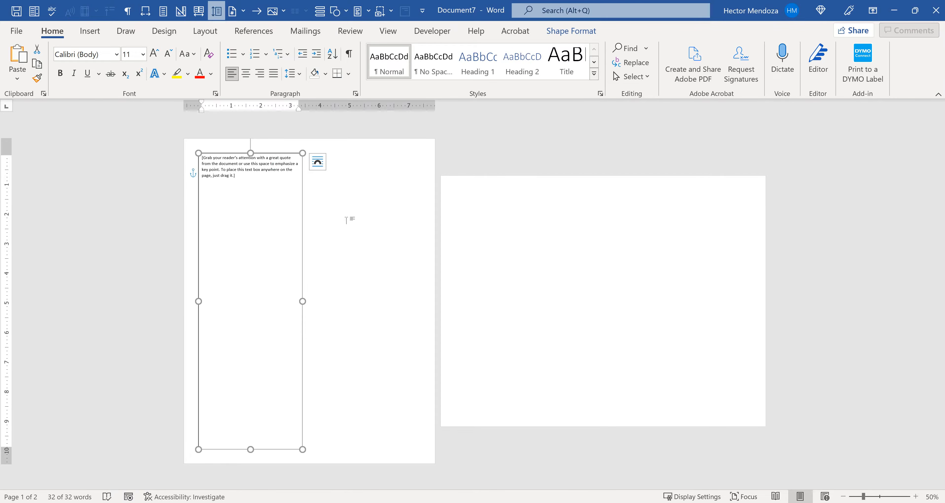
pyautogui.click(374, 239)
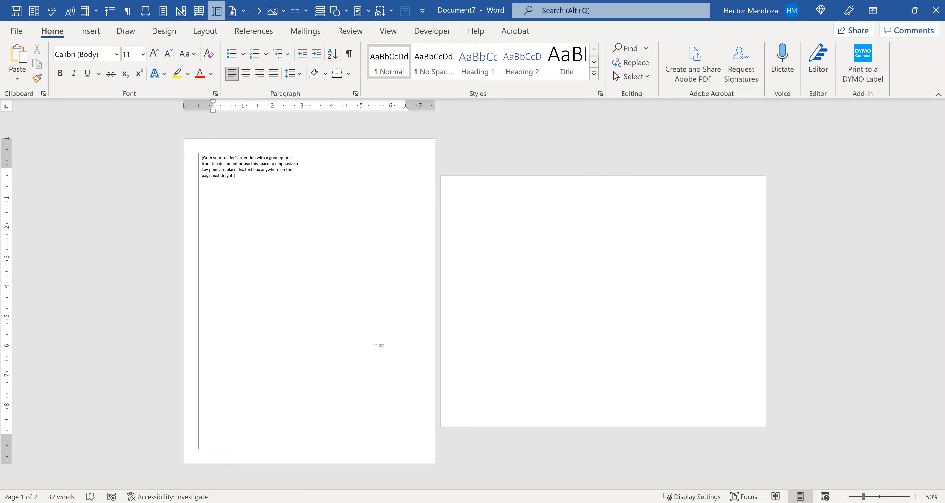
pyautogui.hotkey('ctrl', 'v')
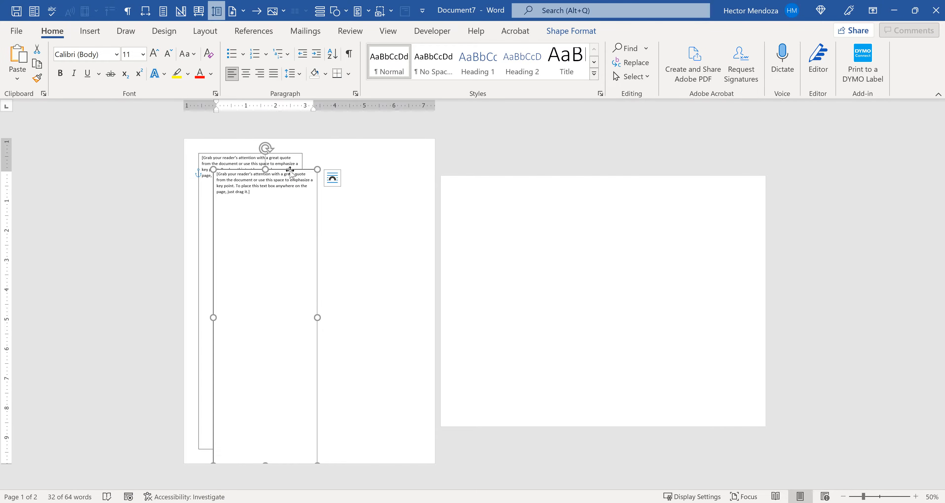
pyautogui.moveTo(290, 170); pyautogui.dragTo(394, 154)
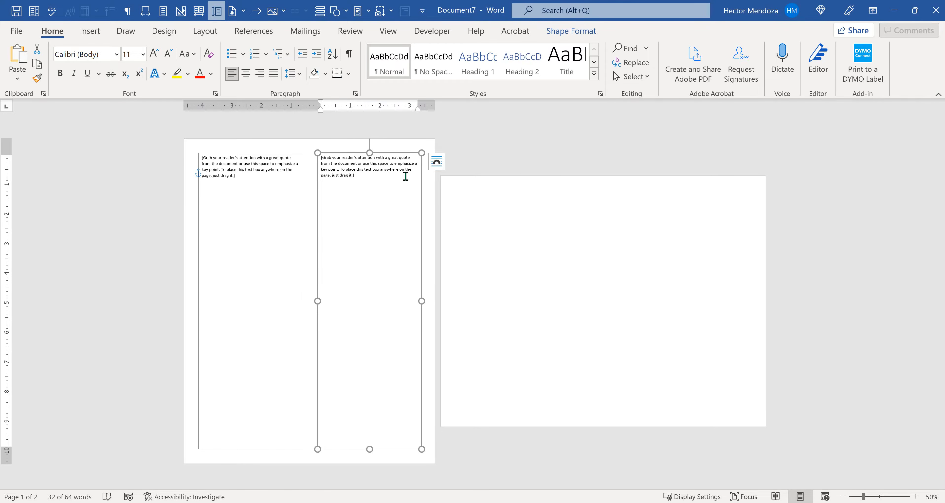
# - Set the right column box's absolute position to 4.5" to the right of Page and 0.5" below Page
pyautogui.click(584, 32)
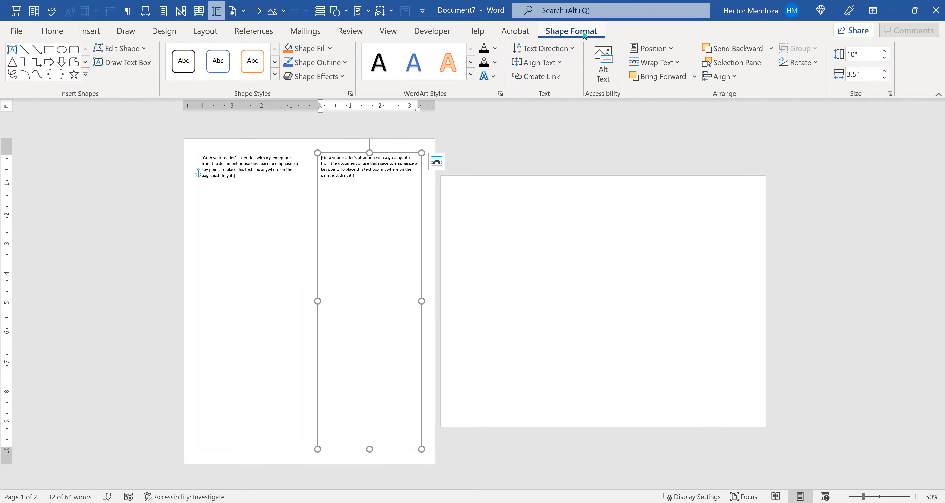
pyautogui.click(669, 49)
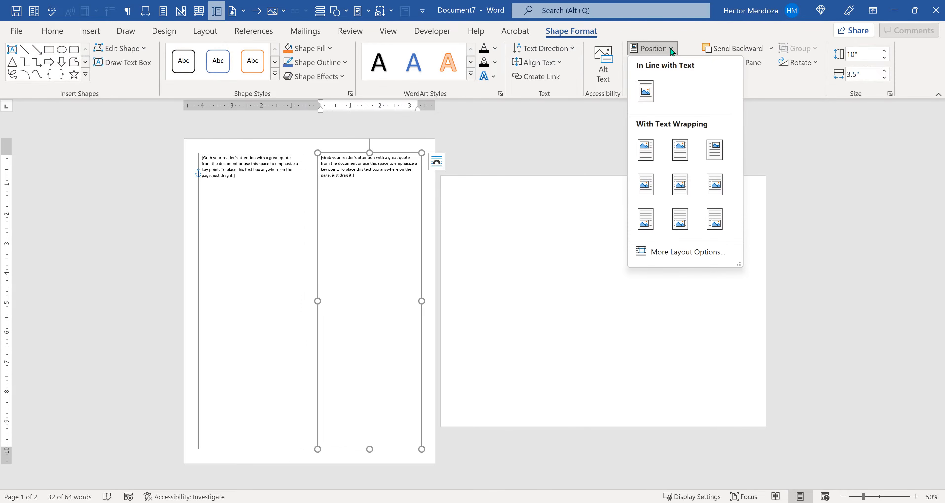
pyautogui.click(688, 258)
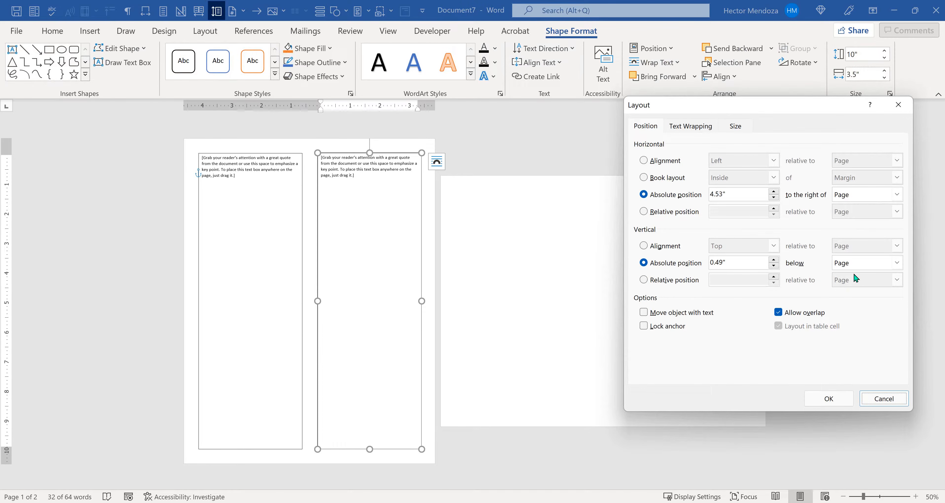
pyautogui.moveTo(738, 193); pyautogui.dragTo(670, 195)
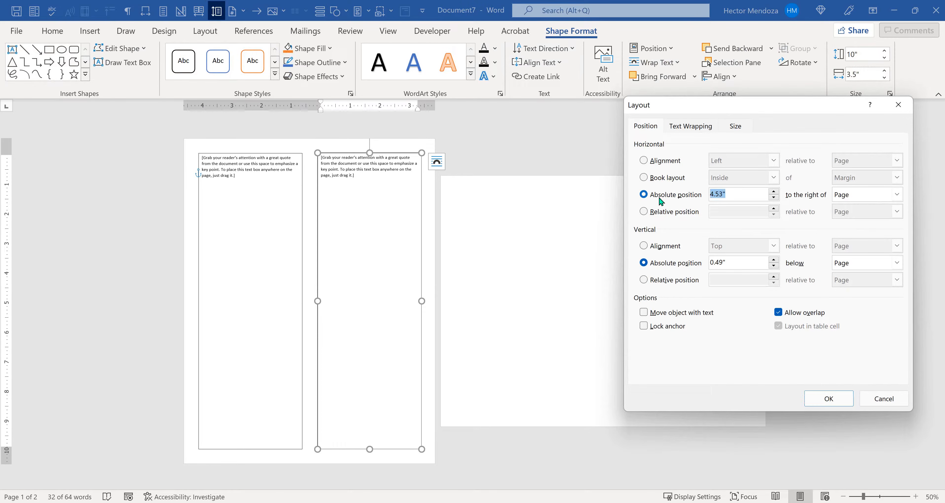
pyautogui.write('4.5')
pyautogui.press('Tab')
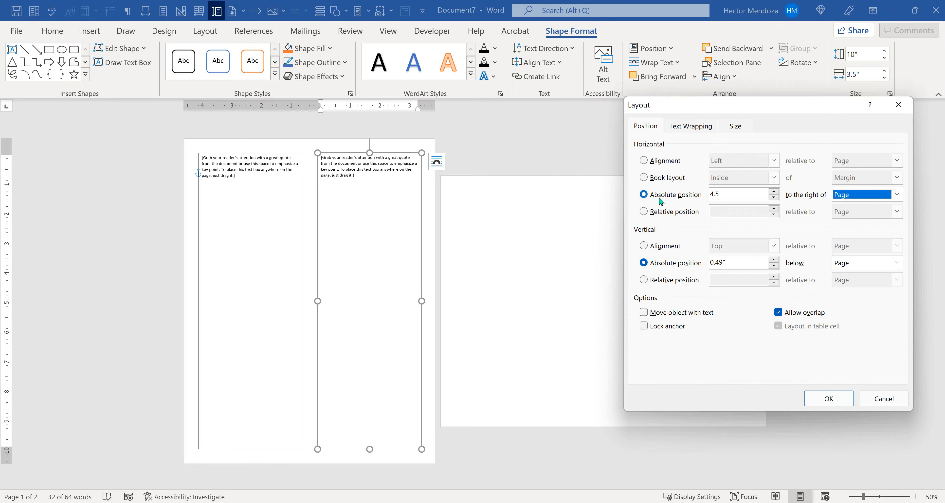
pyautogui.moveTo(741, 263); pyautogui.dragTo(688, 270)
pyautogui.write('.5')
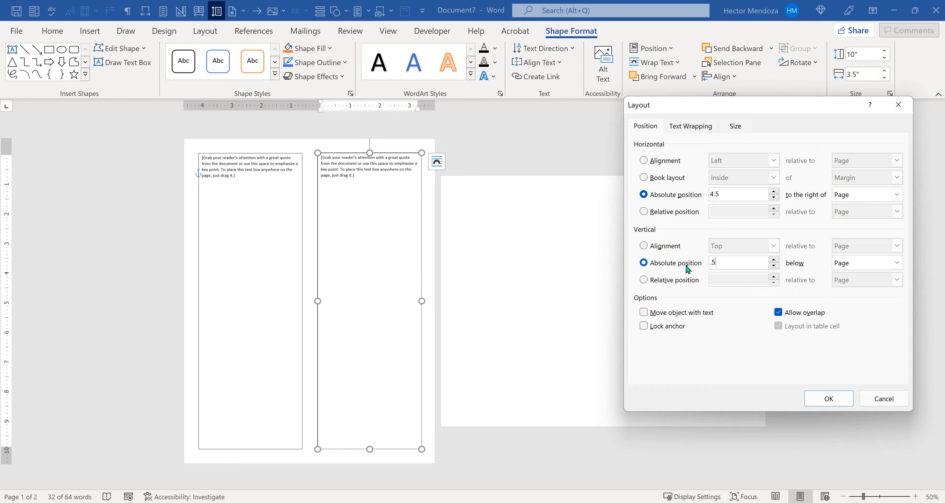
pyautogui.press('Return')
pyautogui.click(574, 275)
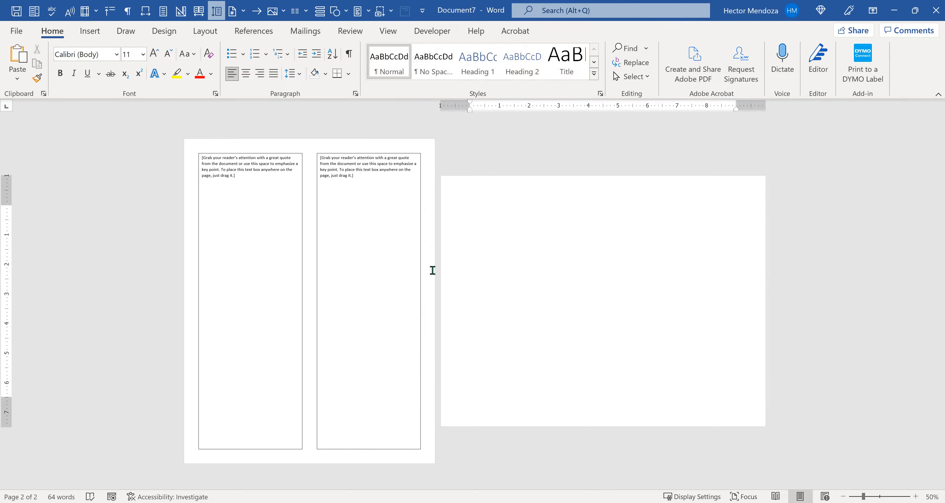
# - Delete the placeholder text from both column text boxes on the portrait page
pyautogui.click(397, 241)
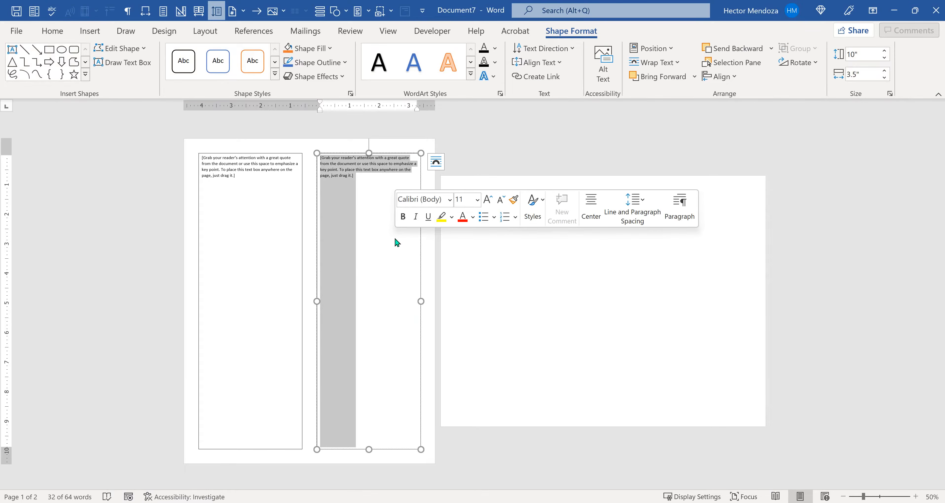
pyautogui.press('Delete')
pyautogui.click(286, 183)
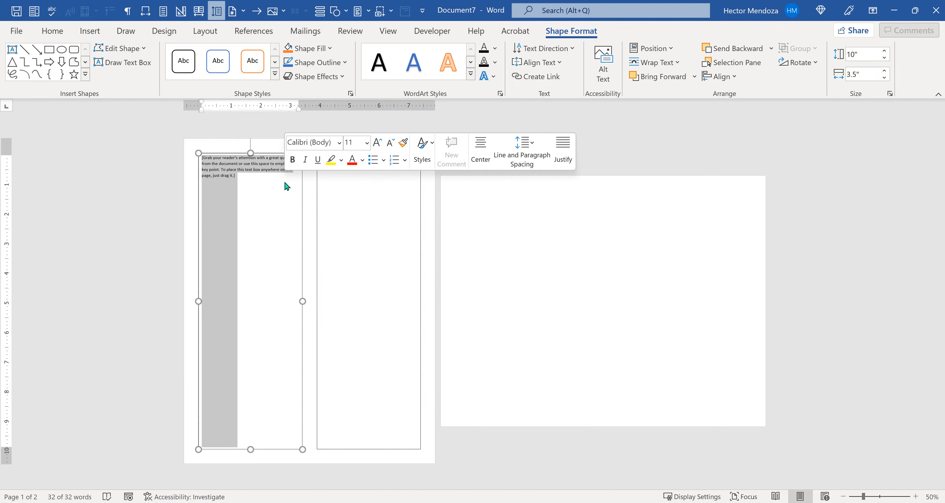
pyautogui.press('Delete')
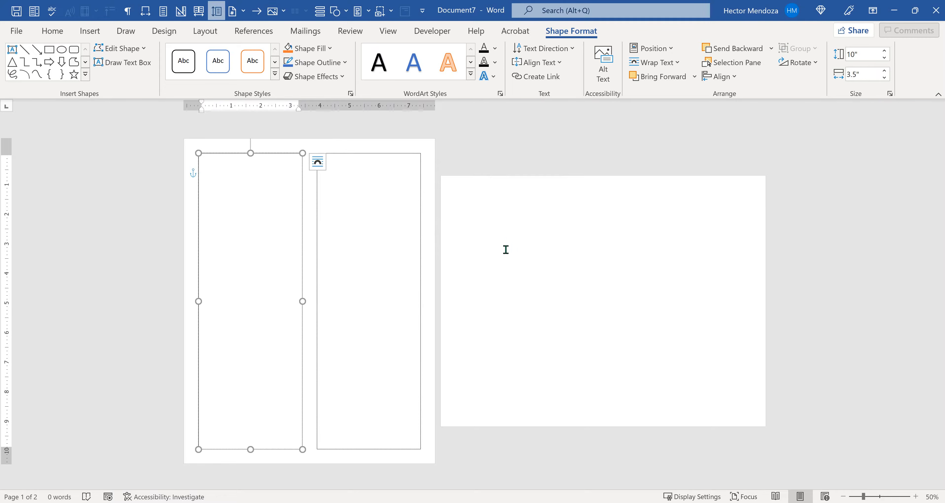
# - Show the formatting marks briefly to check the break between the two pages, and hide them again
pyautogui.click(456, 195)
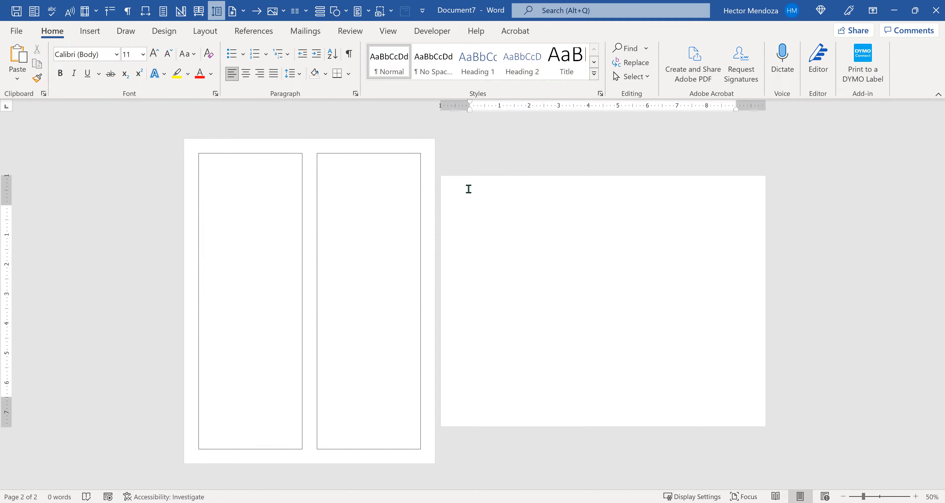
pyautogui.click(349, 55)
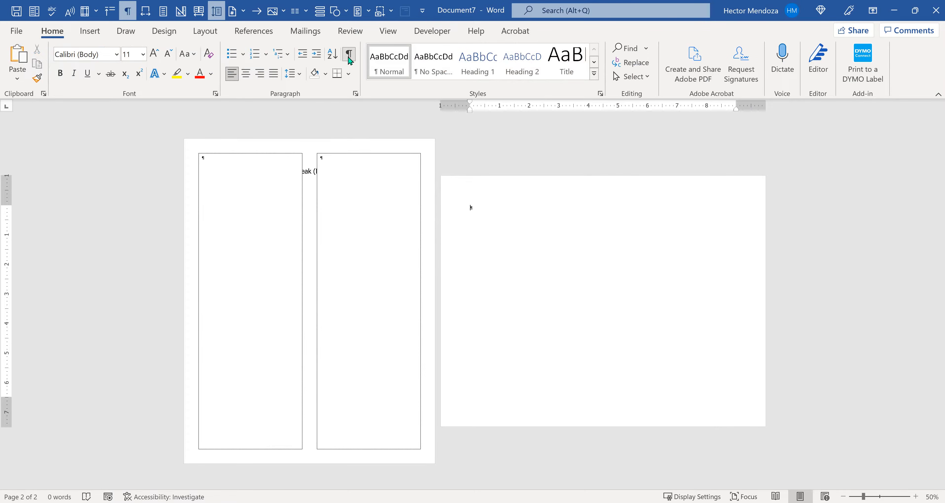
pyautogui.click(349, 56)
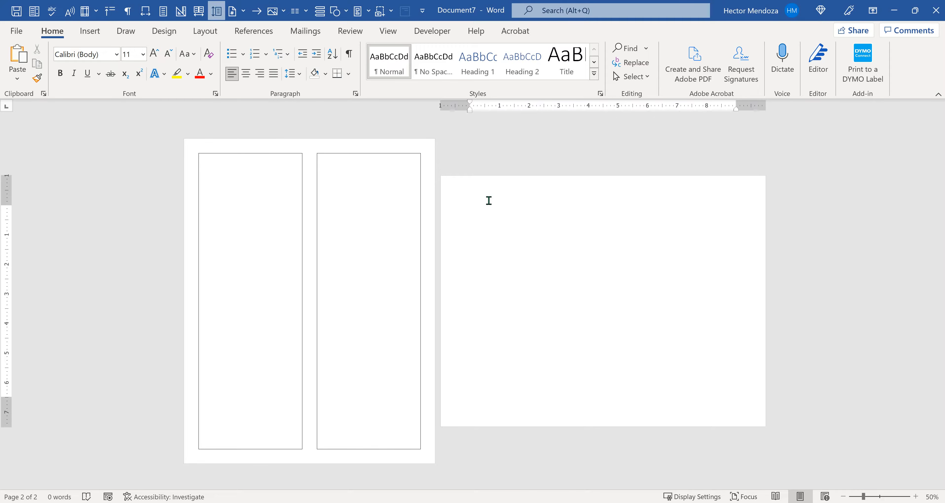
# - Apply the Last Custom Setting margins of 0.5" on all sides to the landscape page
pyautogui.click(211, 37)
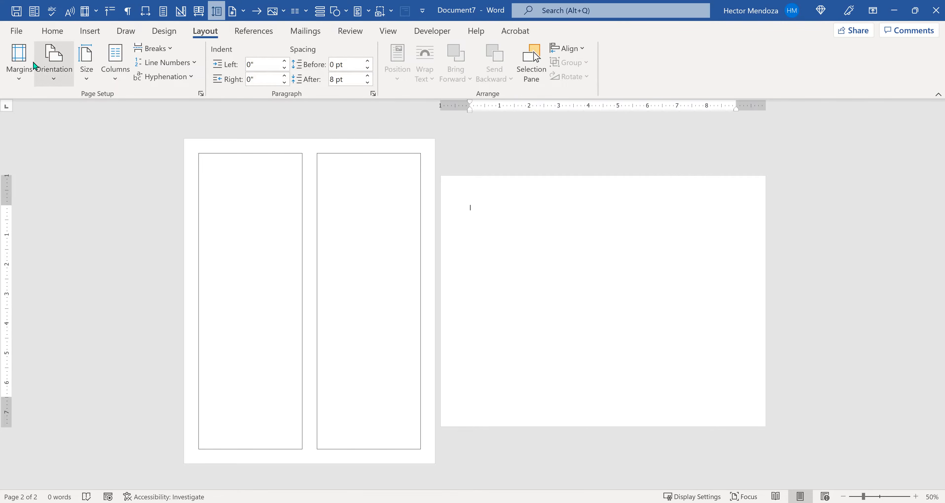
pyautogui.click(20, 63)
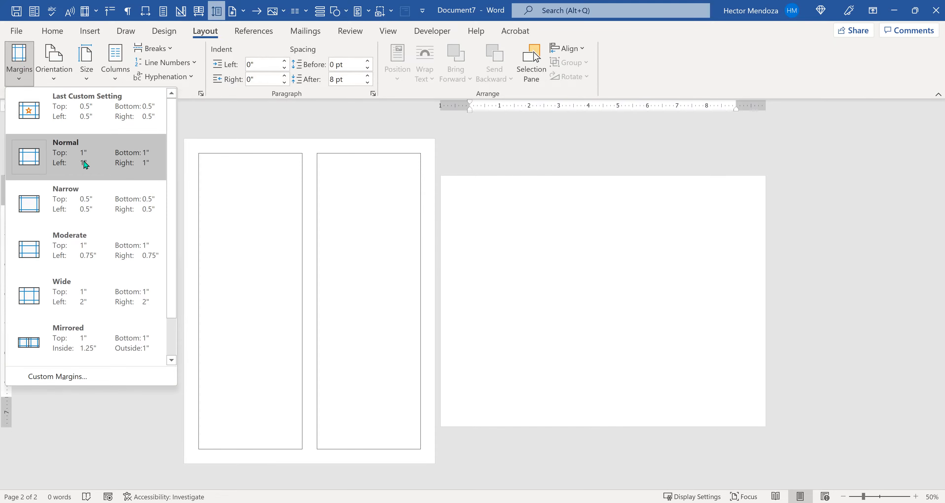
pyautogui.click(90, 119)
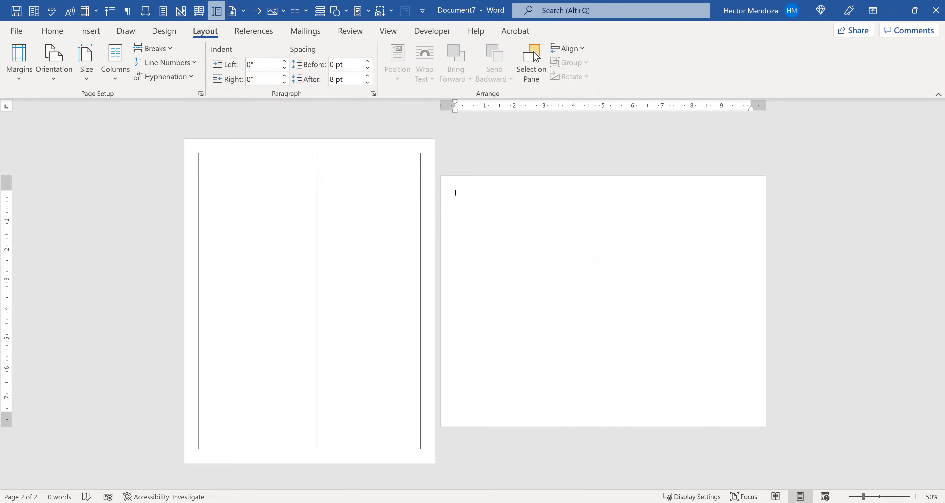
# - Insert a built-in Simple Text Box on the landscape second page
pyautogui.click(360, 252)
pyautogui.click(473, 202)
pyautogui.click(89, 34)
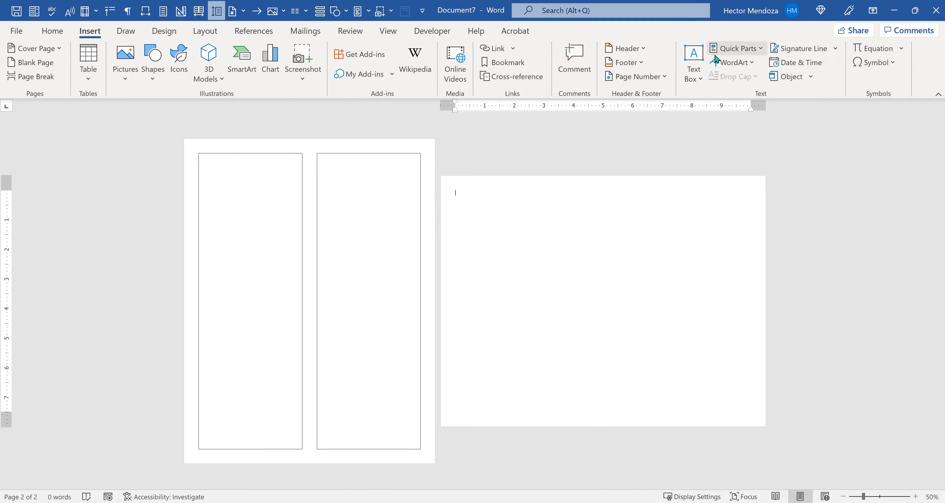
pyautogui.click(699, 75)
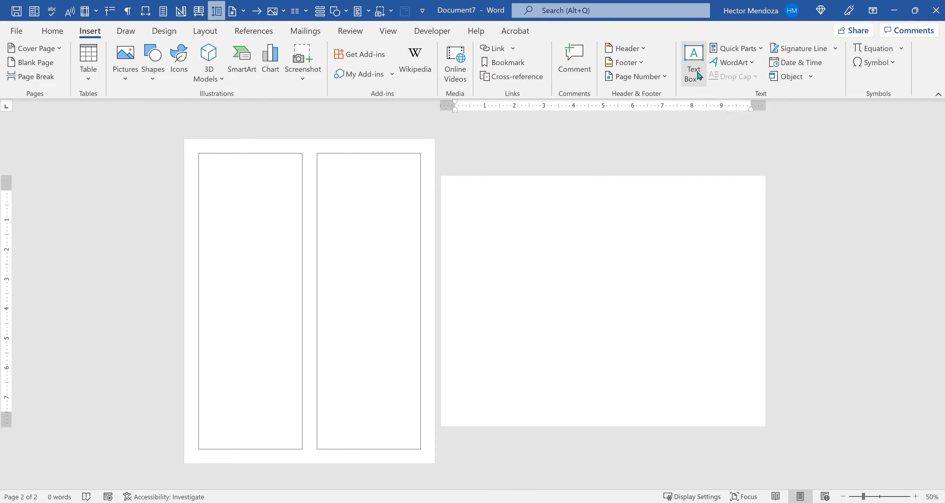
pyautogui.click(693, 121)
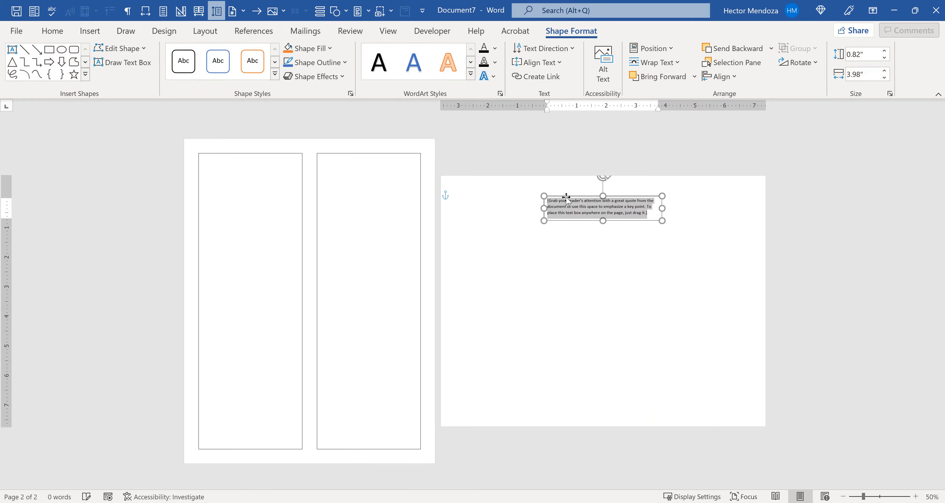
# - Set the new landscape-page text box's text wrapping to In Front of Text
pyautogui.click(621, 195)
pyautogui.click(676, 204)
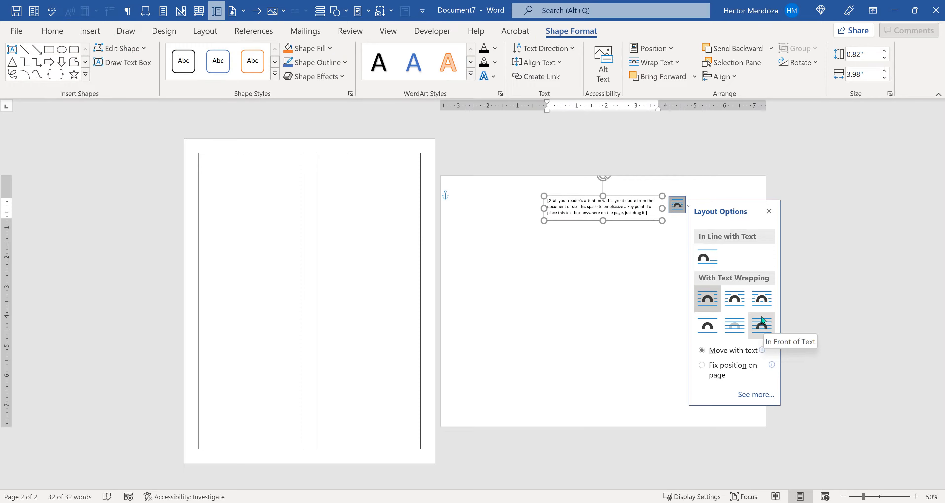
pyautogui.click(762, 322)
pyautogui.click(636, 249)
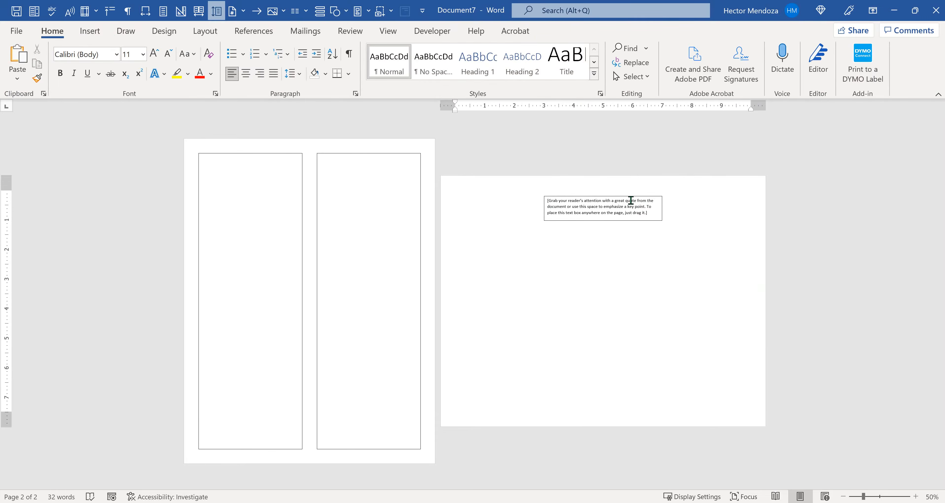
# - Move the text box near the landscape page's upper-left corner and stretch it downward to about 6.88" tall
pyautogui.click(630, 200)
pyautogui.moveTo(636, 196); pyautogui.dragTo(554, 189)
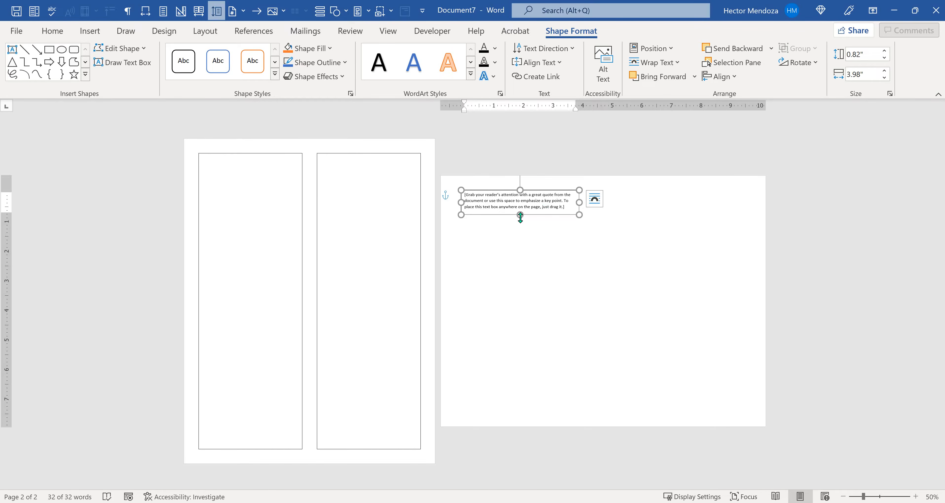
pyautogui.moveTo(520, 218); pyautogui.dragTo(520, 394)
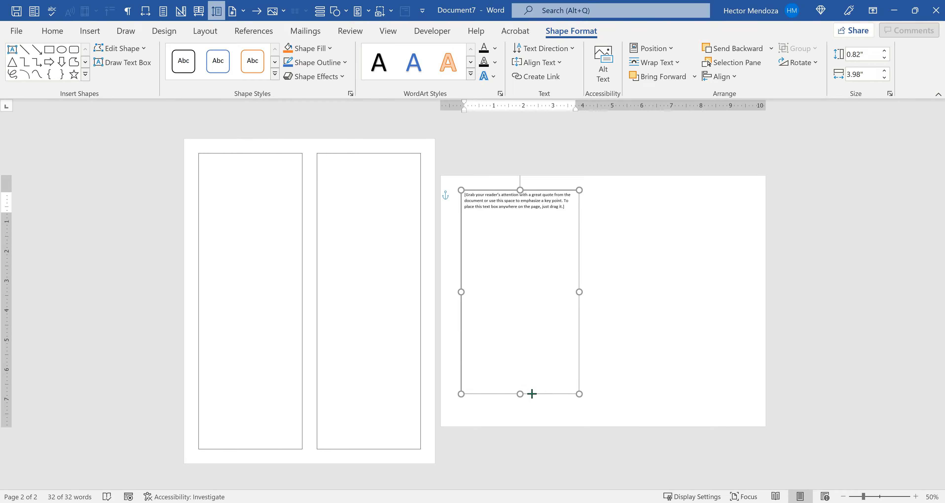
# - Set the landscape text box's height to 7.5" and its width to 3"
pyautogui.click(869, 54)
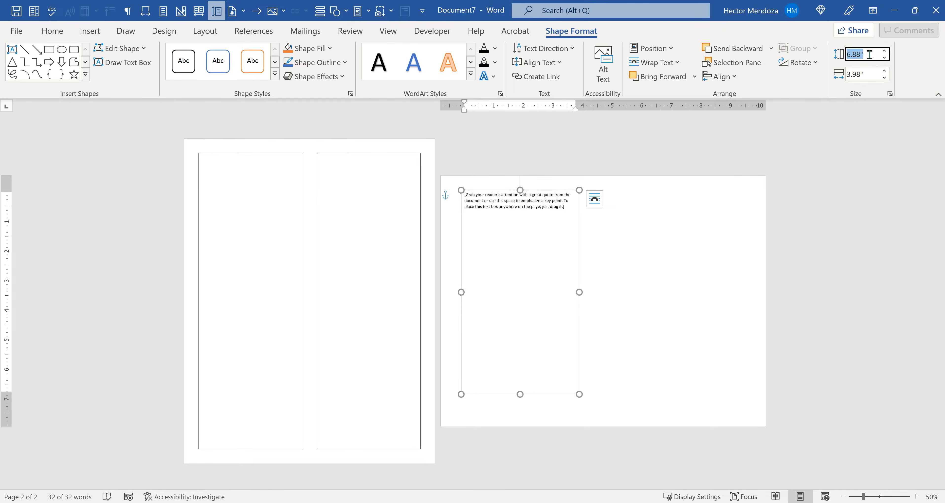
pyautogui.write('7.5')
pyautogui.press('Return')
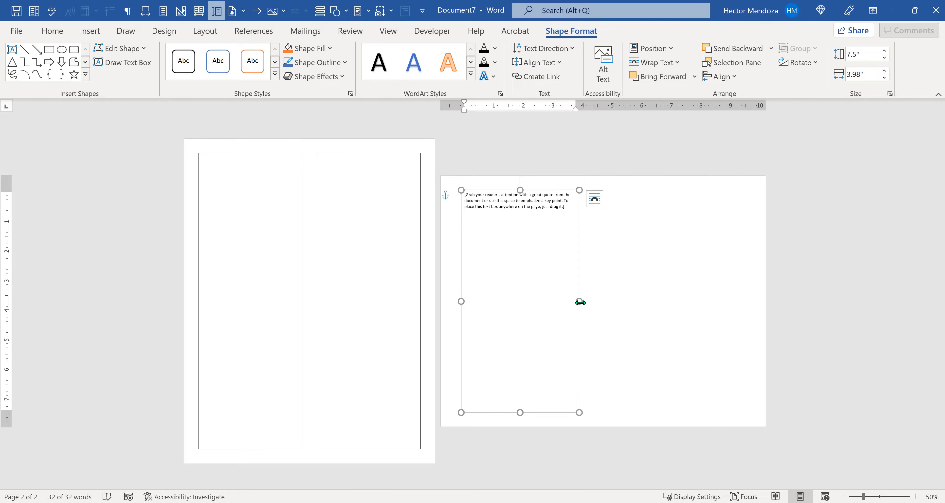
pyautogui.click(872, 76)
pyautogui.write('3')
pyautogui.press('Return')
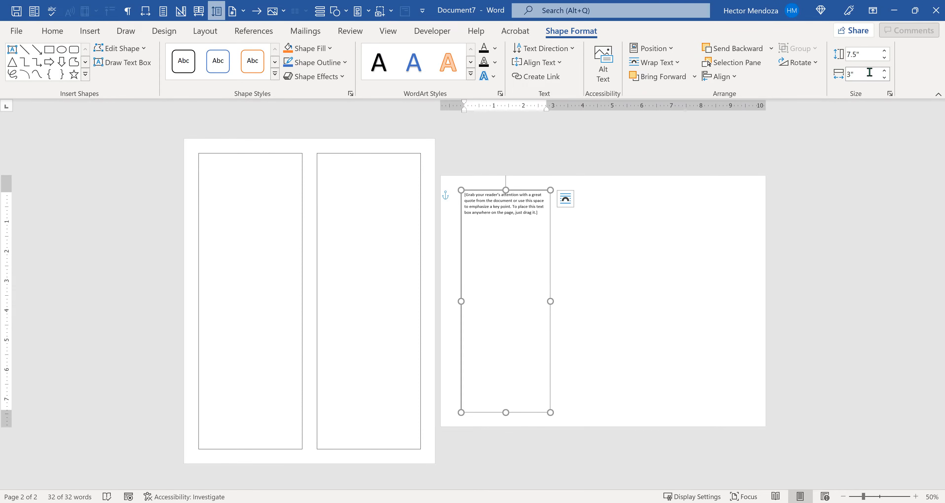
# - In the text box's layout options, make both the horizontal and vertical absolute positions relative to Page
pyautogui.click(534, 241)
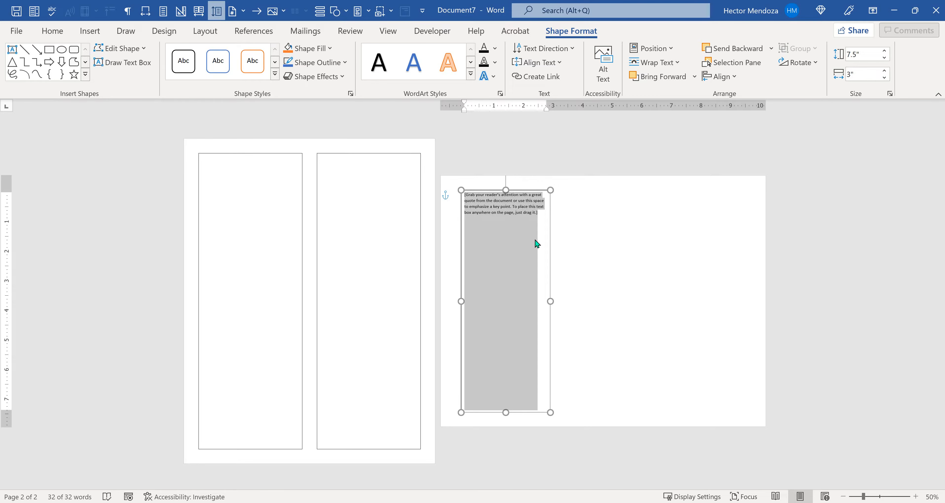
pyautogui.click(672, 54)
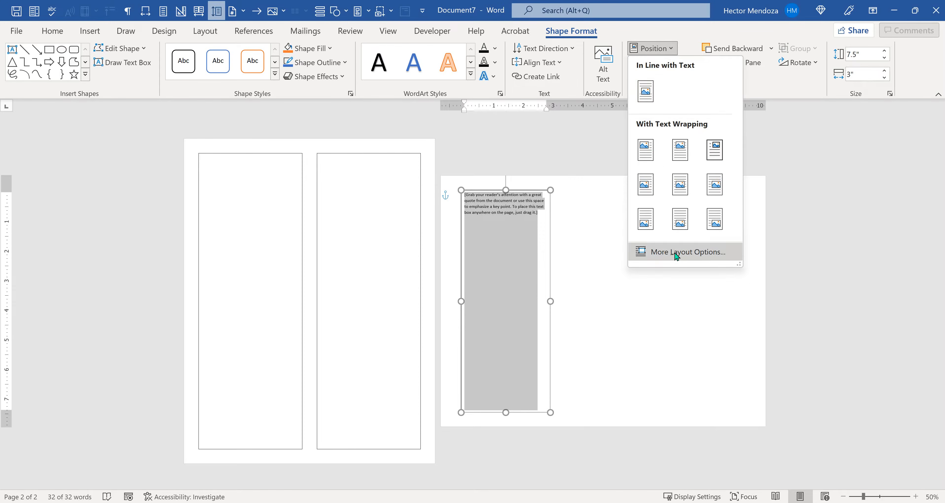
pyautogui.click(676, 253)
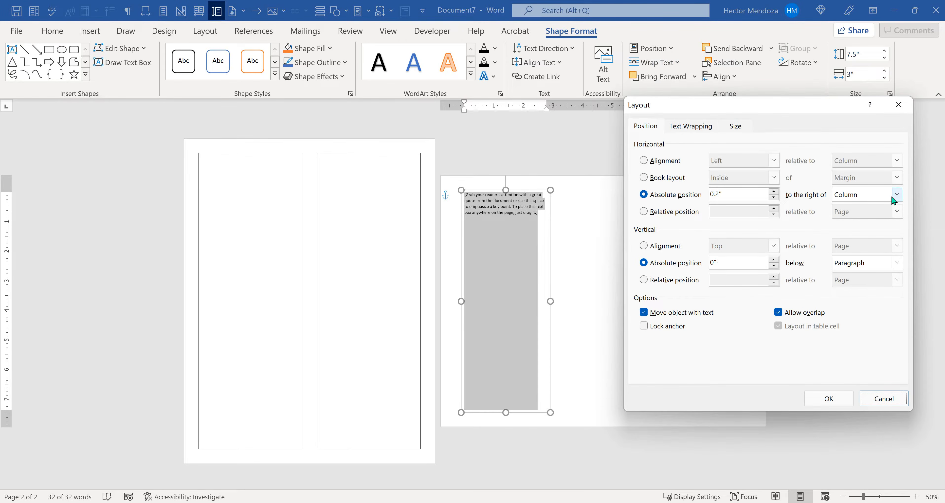
pyautogui.click(897, 196)
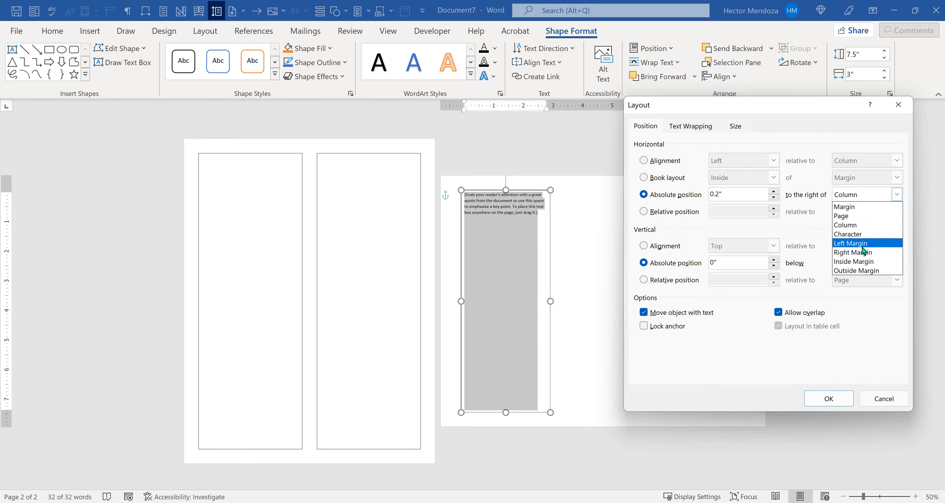
pyautogui.click(870, 217)
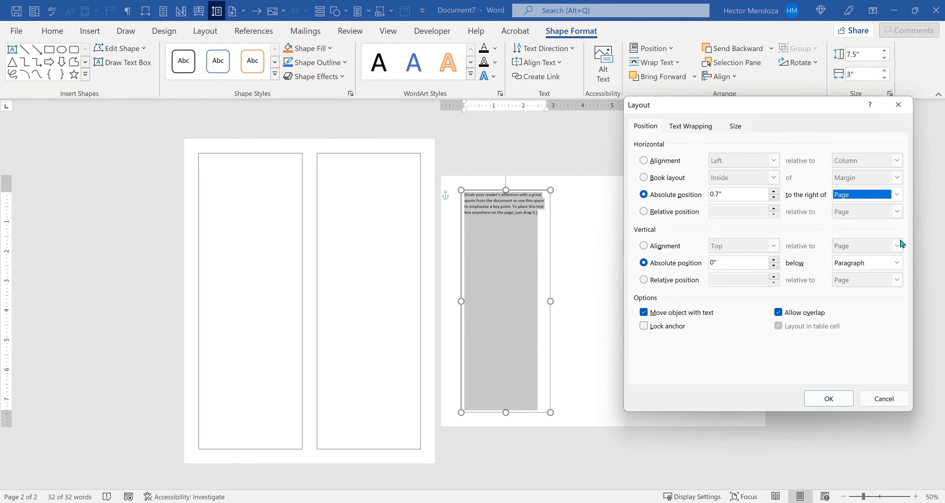
pyautogui.click(896, 263)
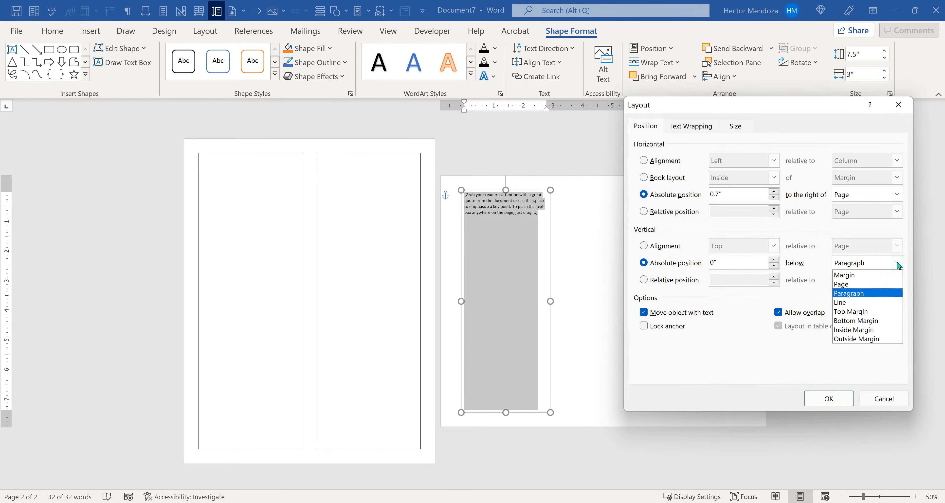
pyautogui.click(862, 285)
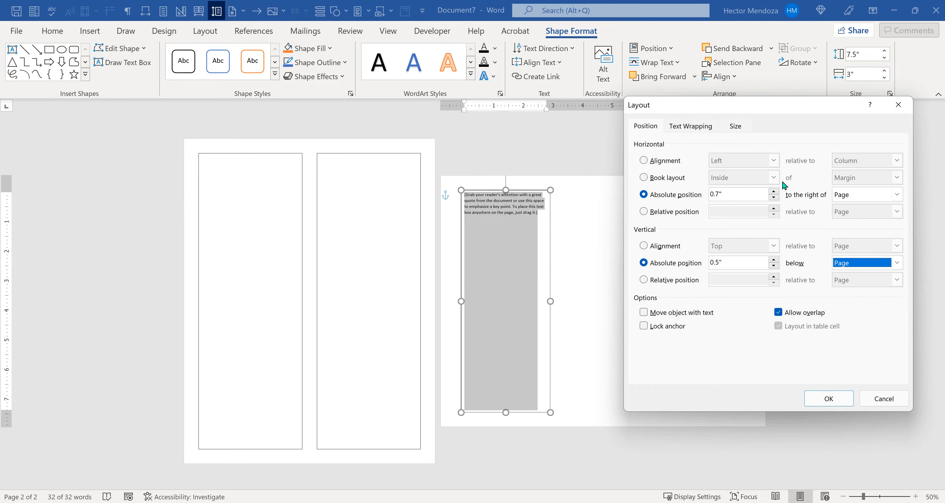
# - Position the first landscape text box 0.5" to the right of and 0.5" below the page edges, and deselect it
pyautogui.click(754, 195)
pyautogui.moveTo(755, 195); pyautogui.dragTo(659, 213)
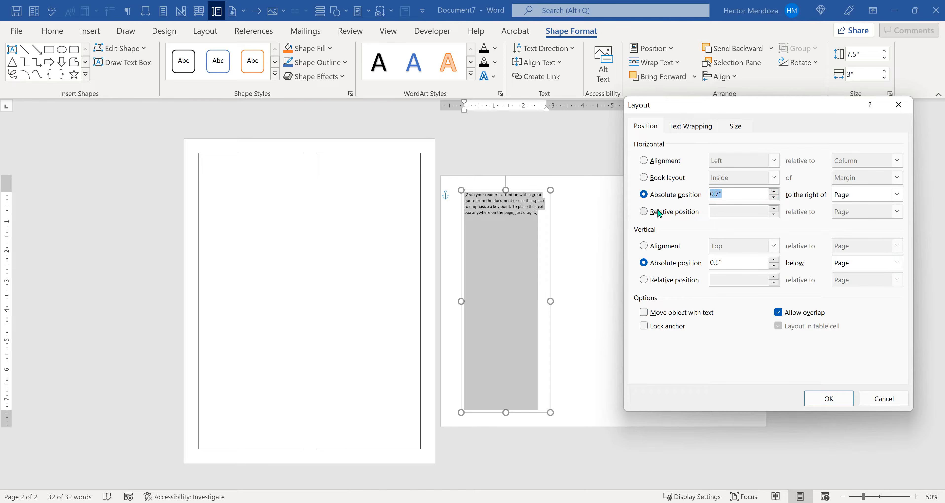
pyautogui.press('BackSpace')
pyautogui.write('.5')
pyautogui.press('Tab')
pyautogui.press('Tab')
pyautogui.press('Tab')
pyautogui.press('BackSpace')
pyautogui.write('.5')
pyautogui.press('Return')
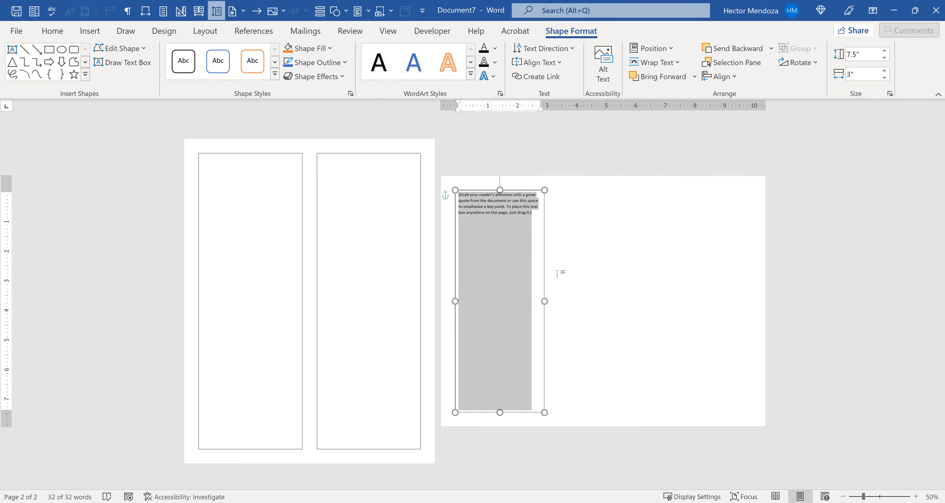
pyautogui.click(568, 293)
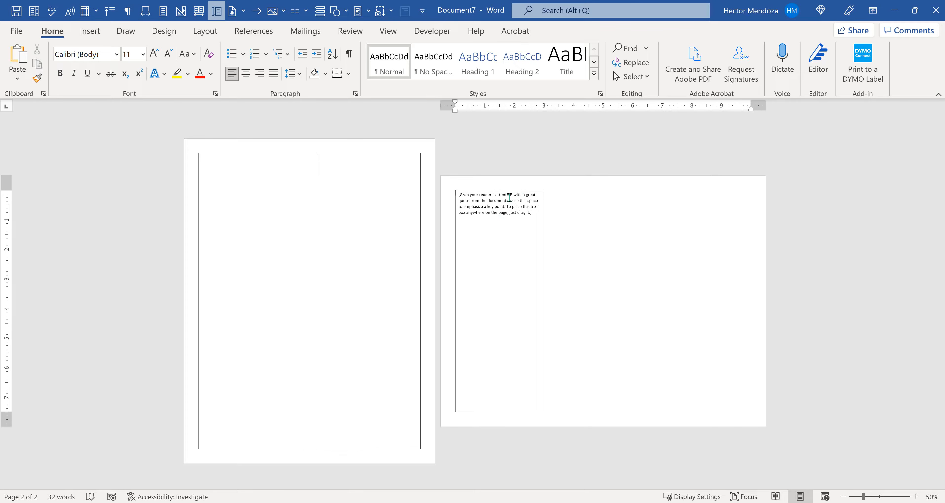
# - Duplicate the first landscape text box and place the copy beside it as a second column, about 4.07" from the page's left edge
pyautogui.click(515, 190)
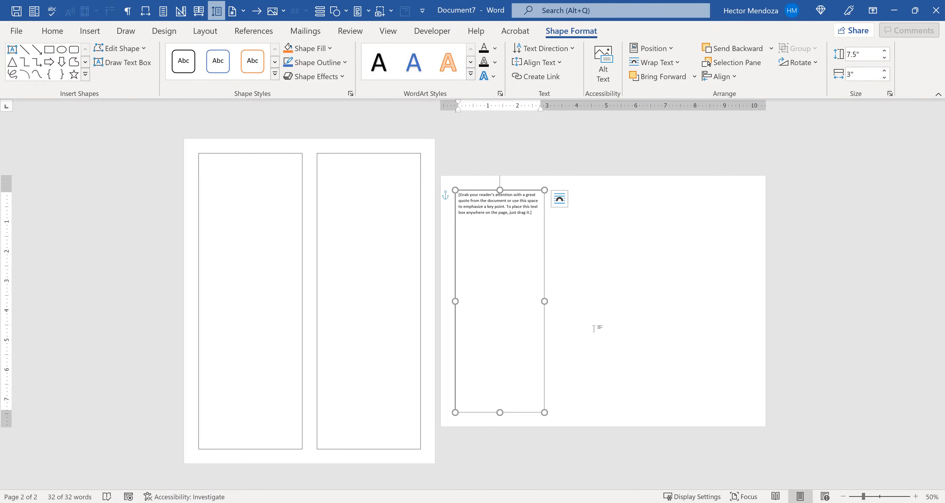
pyautogui.click(590, 320)
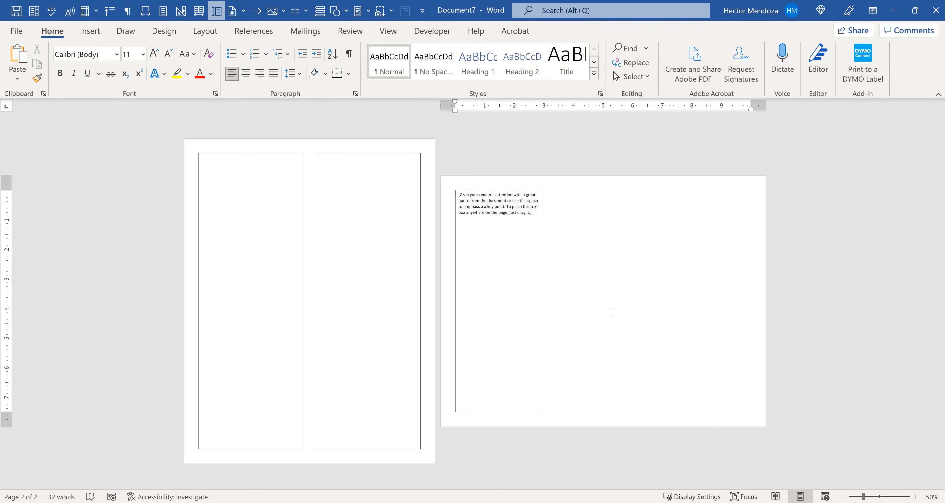
pyautogui.hotkey('ctrl', 'v')
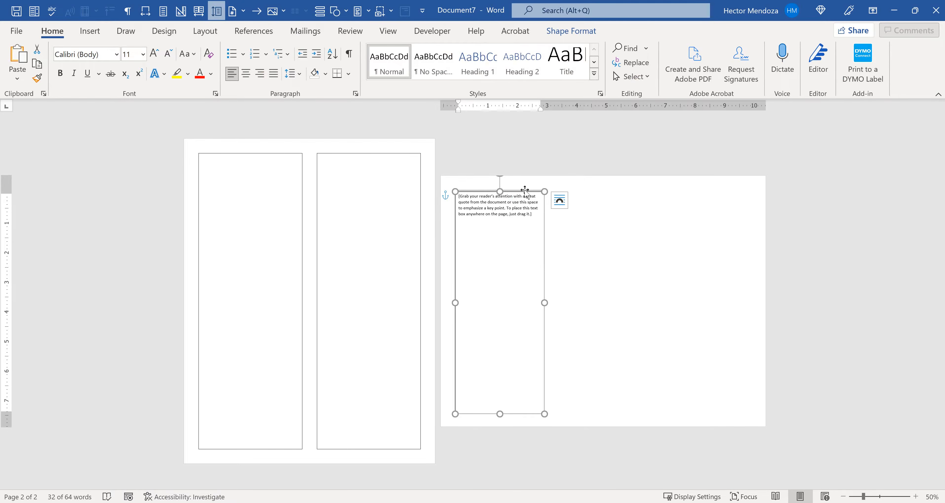
pyautogui.moveTo(525, 189); pyautogui.dragTo(630, 188)
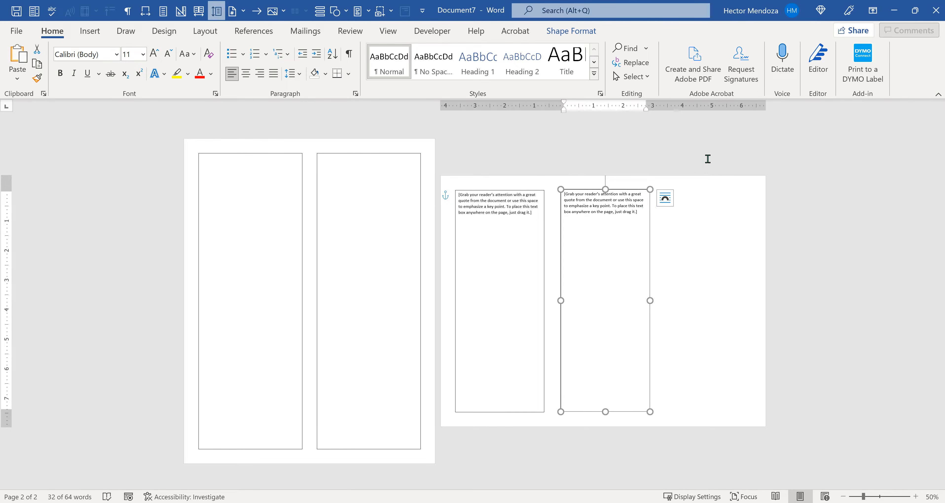
# - Position the second landscape text box at exactly 4" to the right of and 0.5" below the page edges
pyautogui.click(582, 30)
pyautogui.click(671, 50)
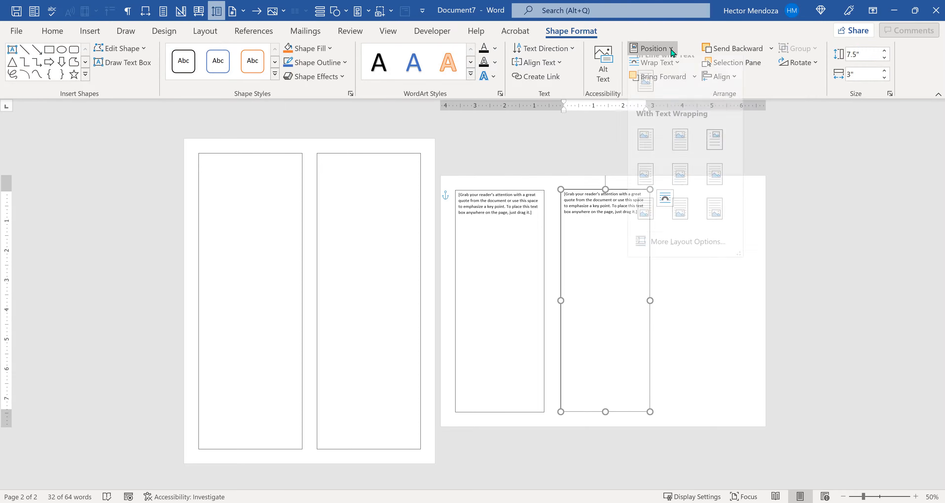
pyautogui.click(696, 258)
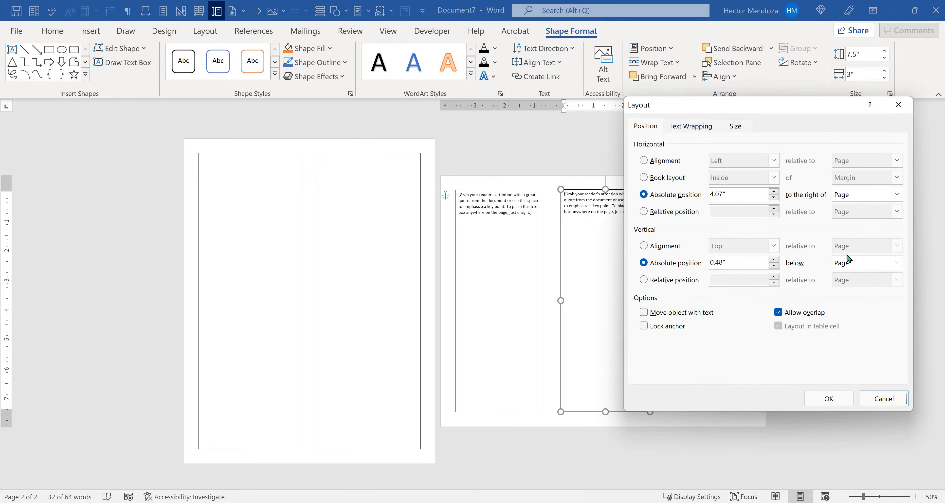
pyautogui.click(736, 193)
pyautogui.moveTo(736, 193); pyautogui.dragTo(664, 192)
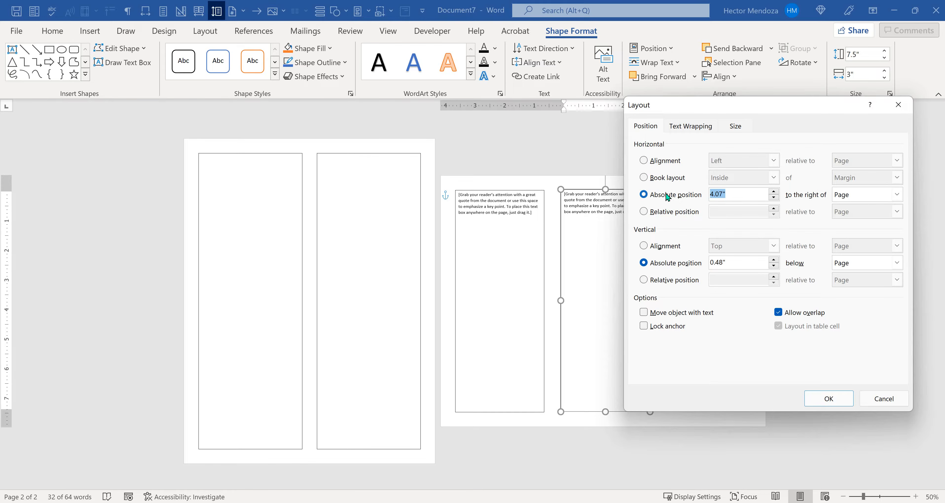
pyautogui.write('4')
pyautogui.press('Tab')
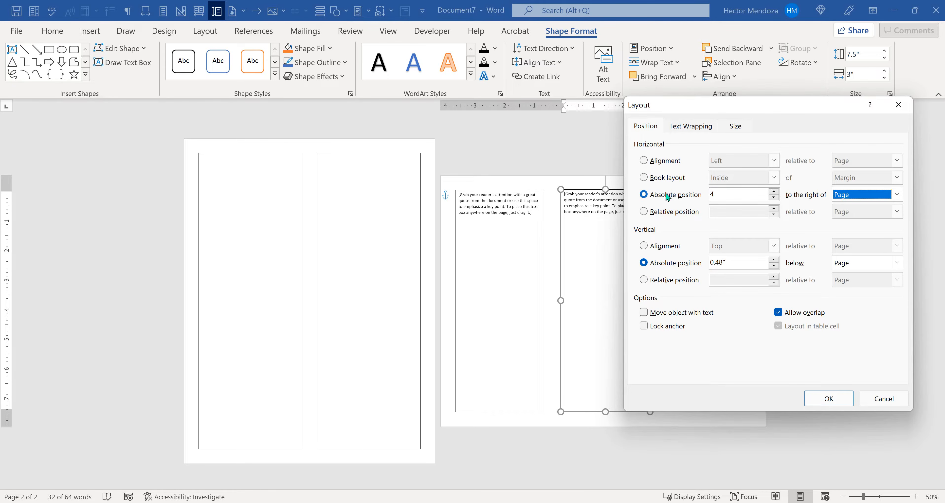
pyautogui.click(741, 263)
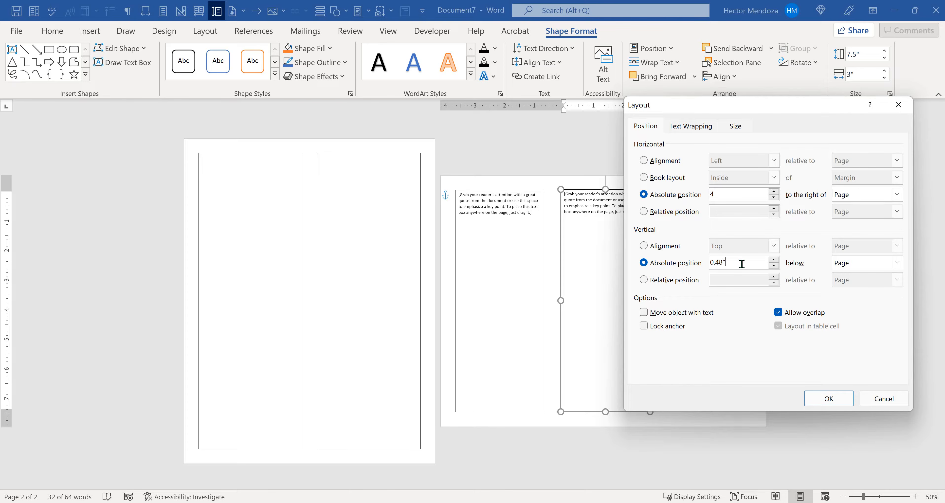
pyautogui.moveTo(741, 263); pyautogui.dragTo(683, 274)
pyautogui.write('.5')
pyautogui.click(829, 399)
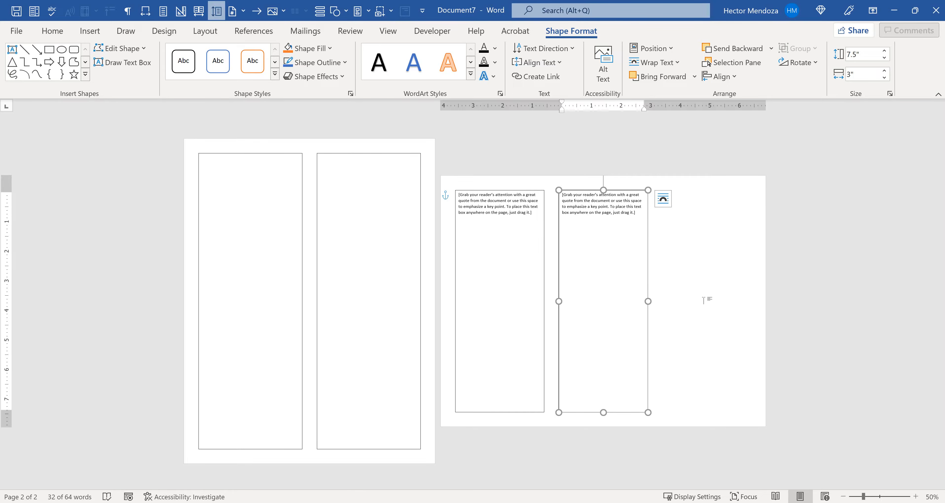
pyautogui.click(681, 268)
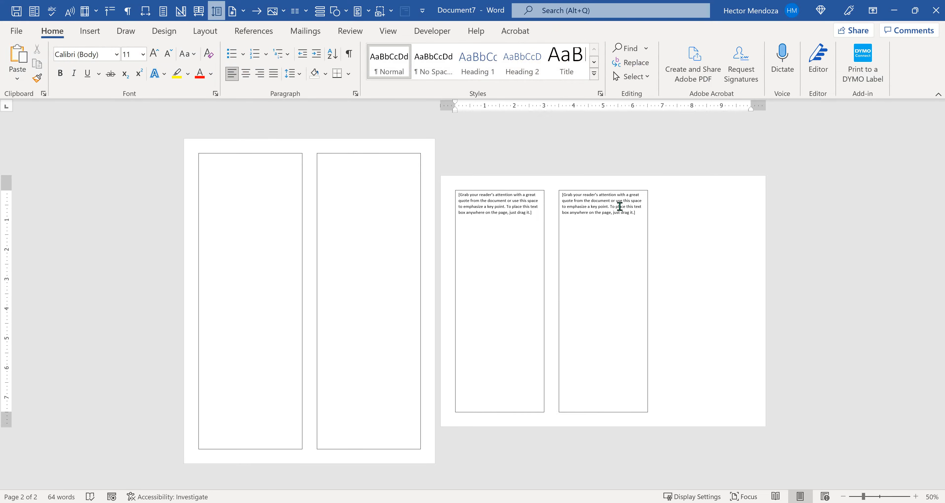
# - Duplicate the column text box again and place the copy as a third column, about 7.43" from the page's left edge
pyautogui.click(627, 190)
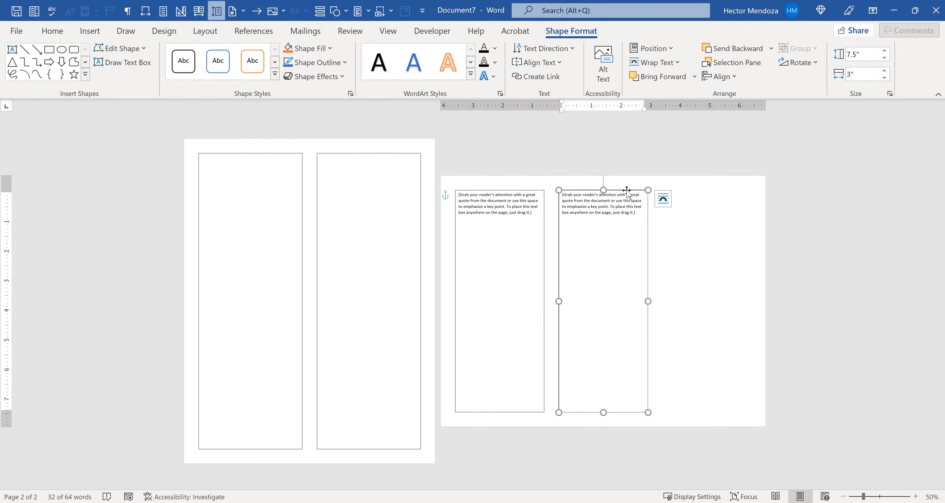
pyautogui.click(676, 294)
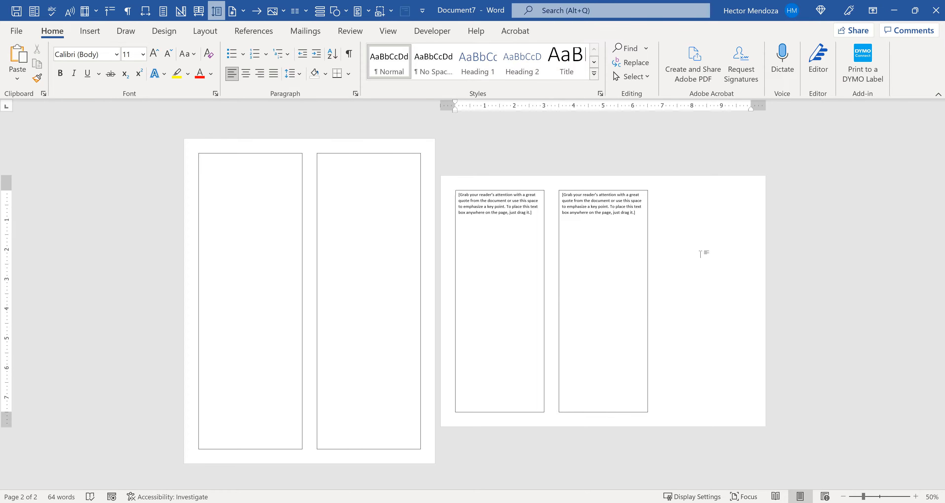
pyautogui.hotkey('ctrl', 'v')
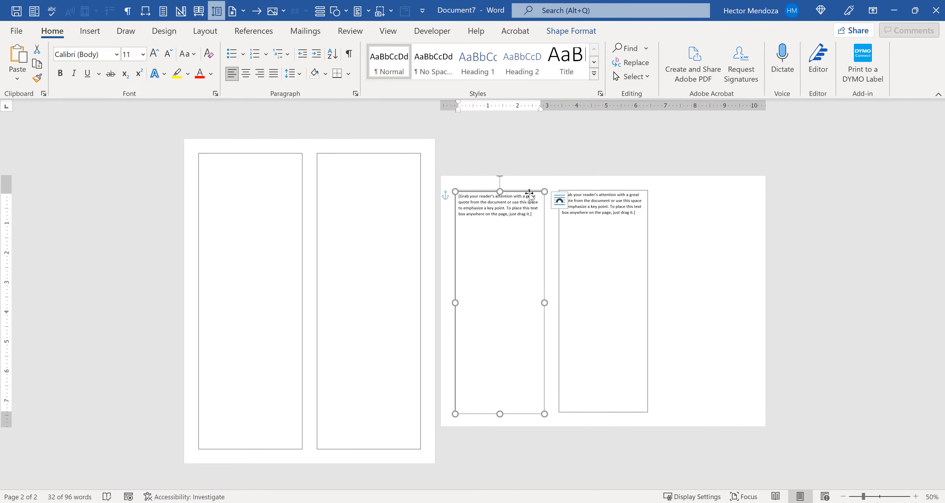
pyautogui.moveTo(530, 193); pyautogui.dragTo(735, 189)
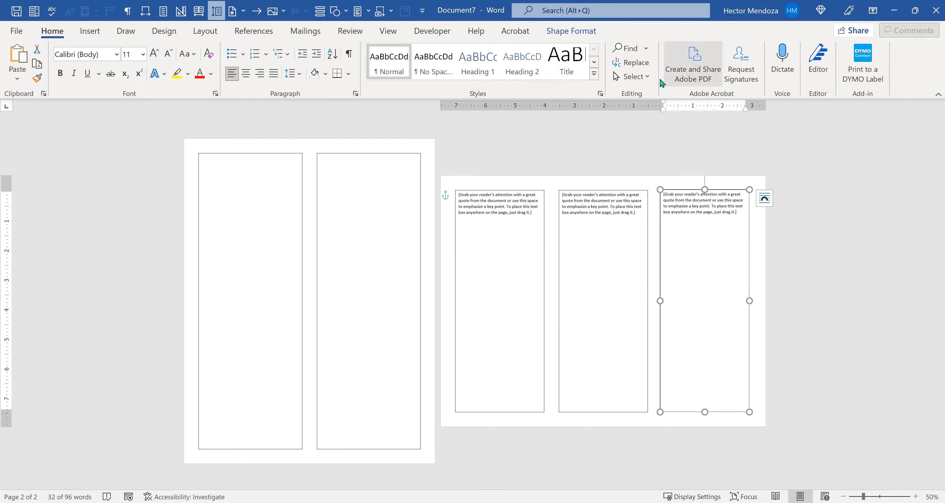
# - Position the third landscape text box at an absolute 7.5" to the right of and 0.5" below the page edges, and deselect it
pyautogui.click(585, 29)
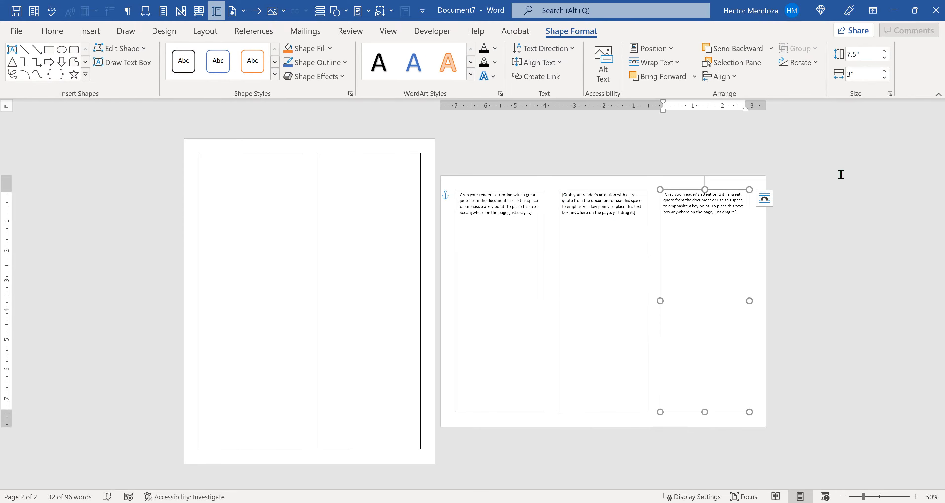
pyautogui.click(676, 49)
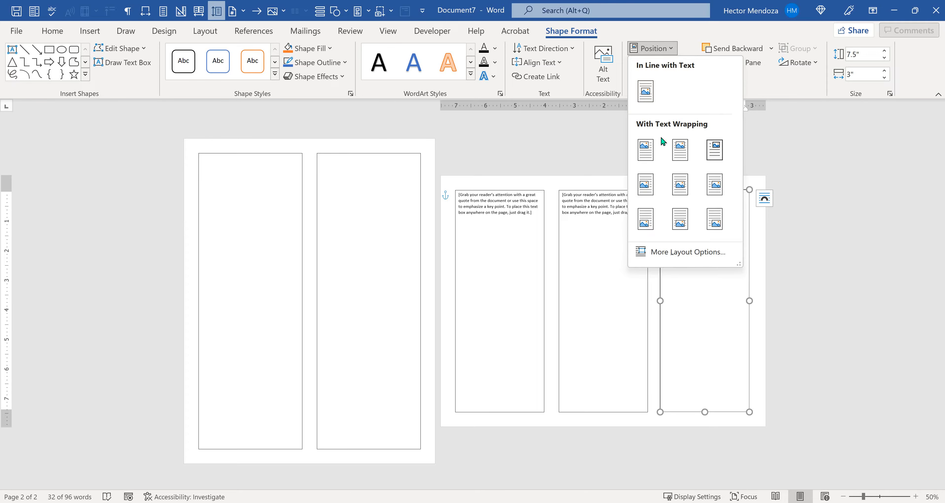
pyautogui.click(668, 257)
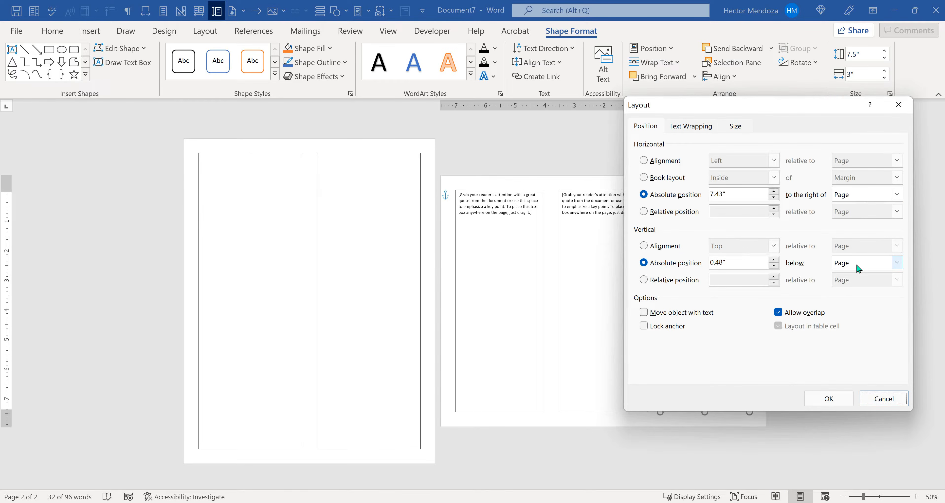
pyautogui.click(749, 195)
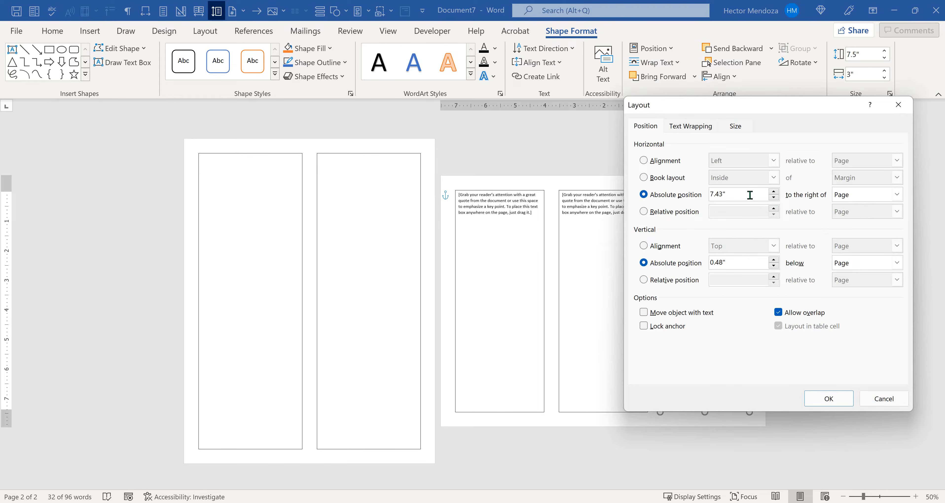
pyautogui.moveTo(750, 195); pyautogui.dragTo(695, 194)
pyautogui.write('7.5')
pyautogui.press('Tab')
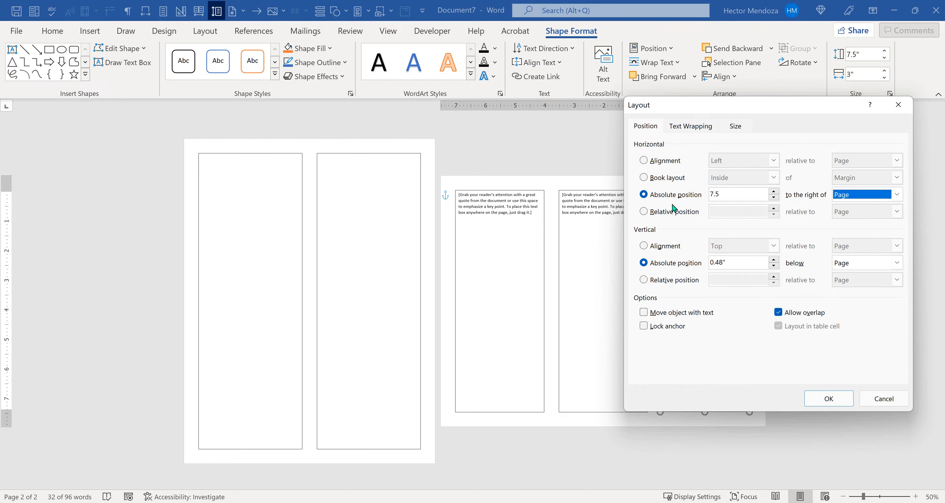
pyautogui.doubleClick(743, 261)
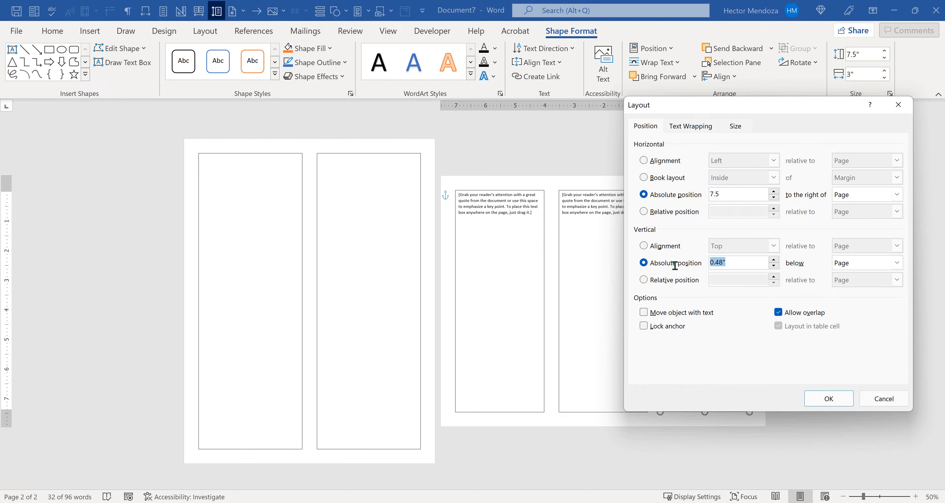
pyautogui.write('.5')
pyautogui.click(829, 396)
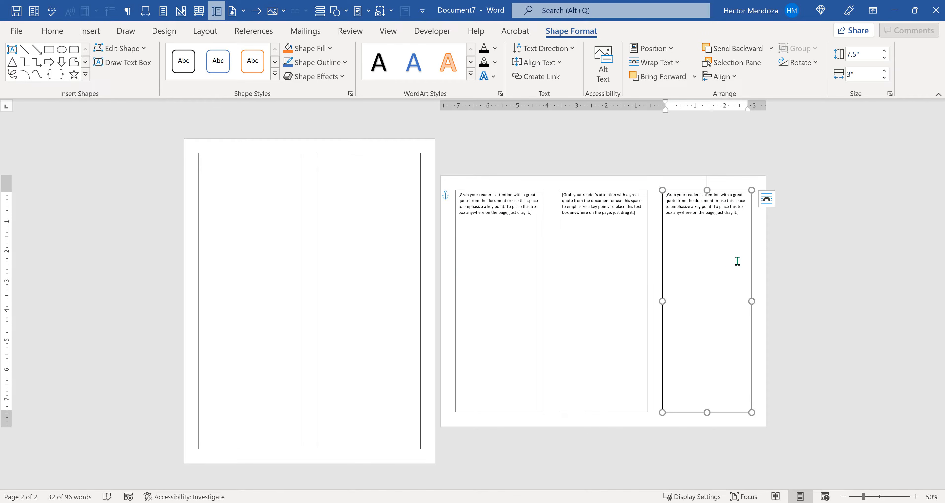
pyautogui.click(762, 261)
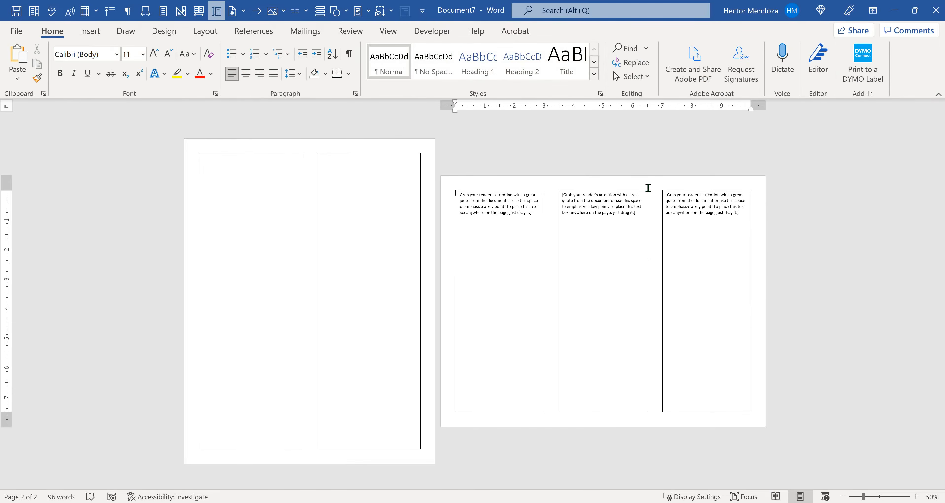
# - Delete the placeholder text from all three text boxes on the landscape page and deselect them
pyautogui.click(723, 307)
pyautogui.press('Delete')
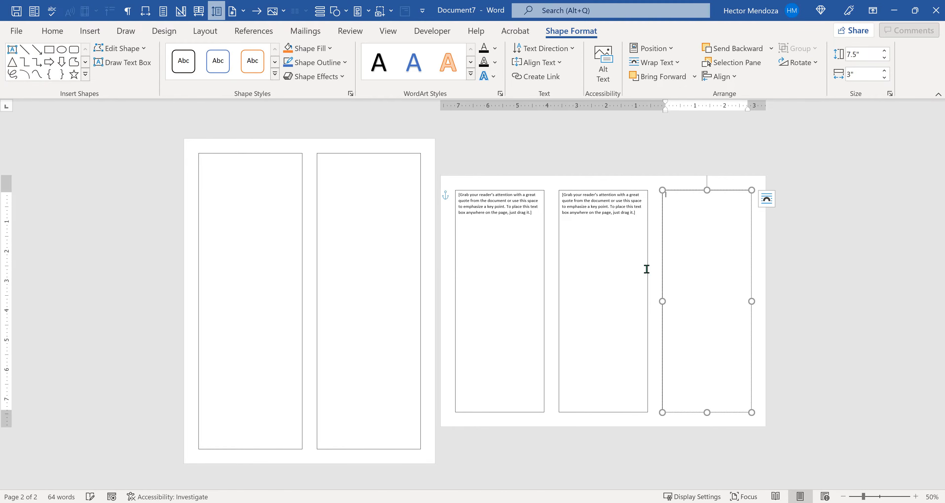
pyautogui.click(635, 249)
pyautogui.press('Delete')
pyautogui.click(534, 244)
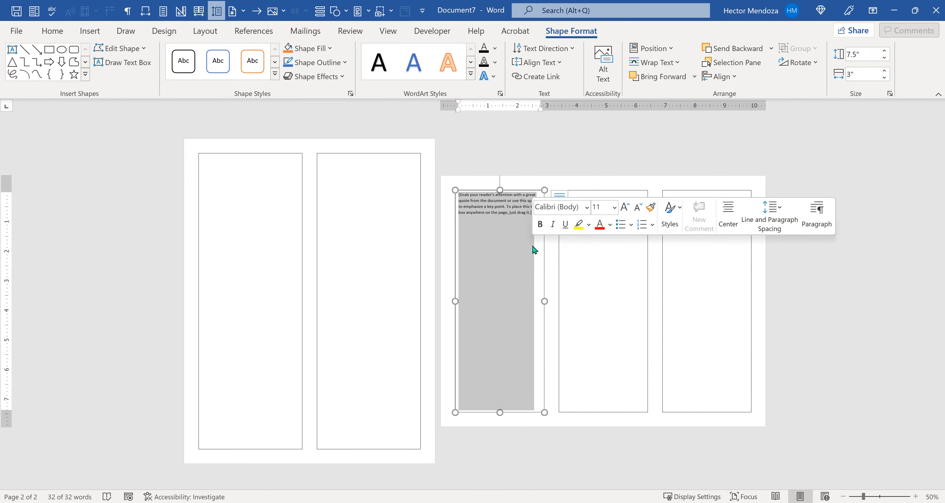
pyautogui.press('Delete')
pyautogui.click(767, 253)
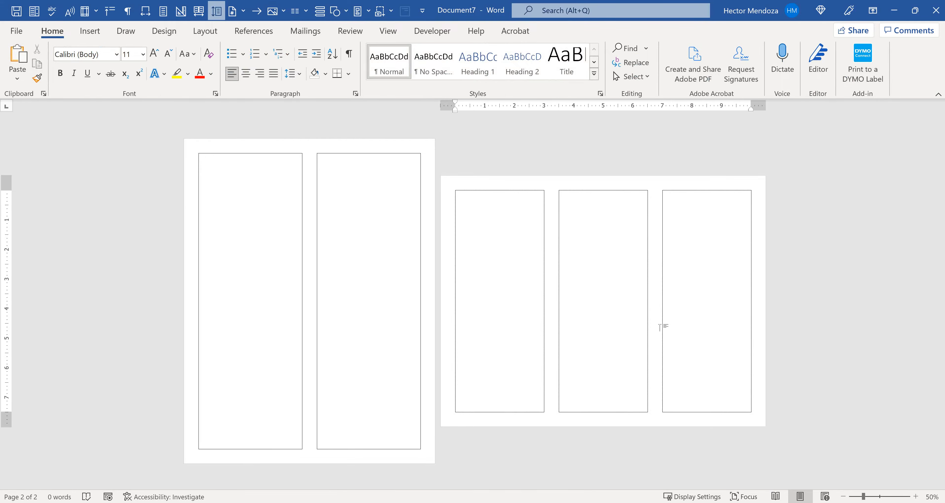
# - Fill the first text box on the portrait page with sample text generated by =RAND(20,5)
pyautogui.click(219, 167)
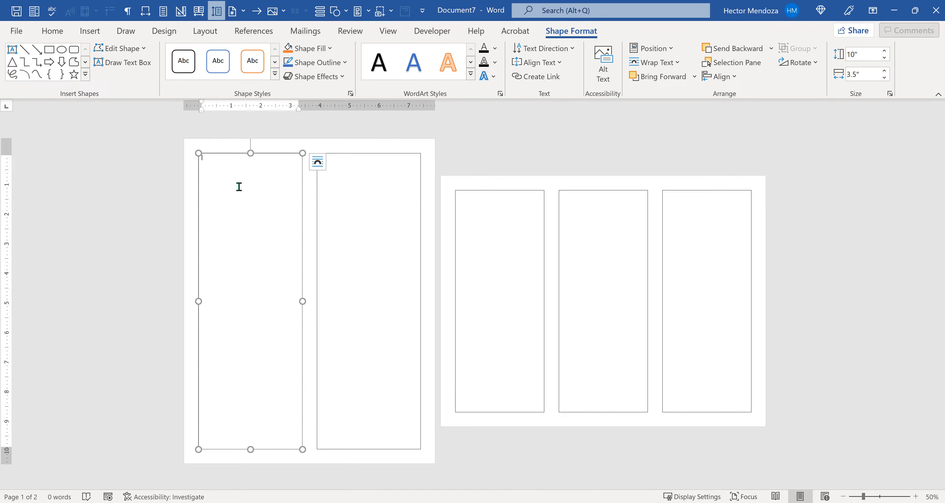
pyautogui.scroll(1, 231, 184)
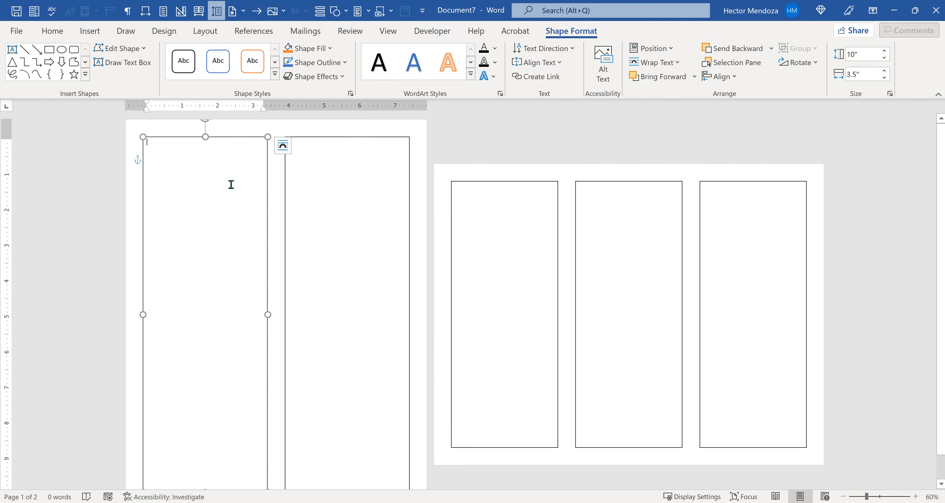
pyautogui.scroll(1, 231, 184)
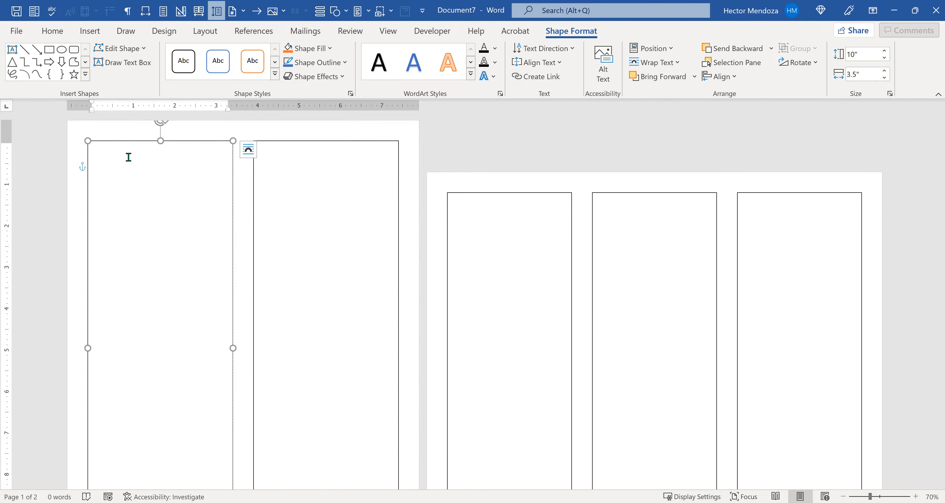
pyautogui.write('=')
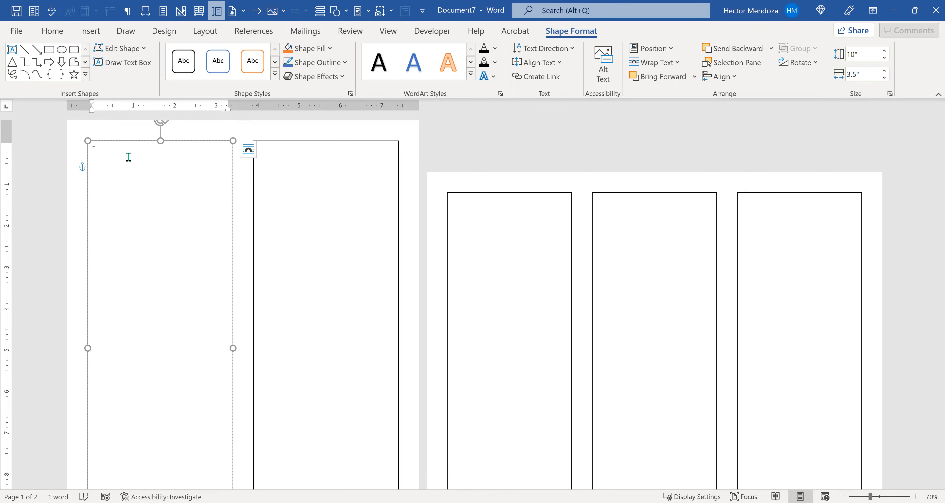
pyautogui.write('RAND(20,5')
pyautogui.press('Return')
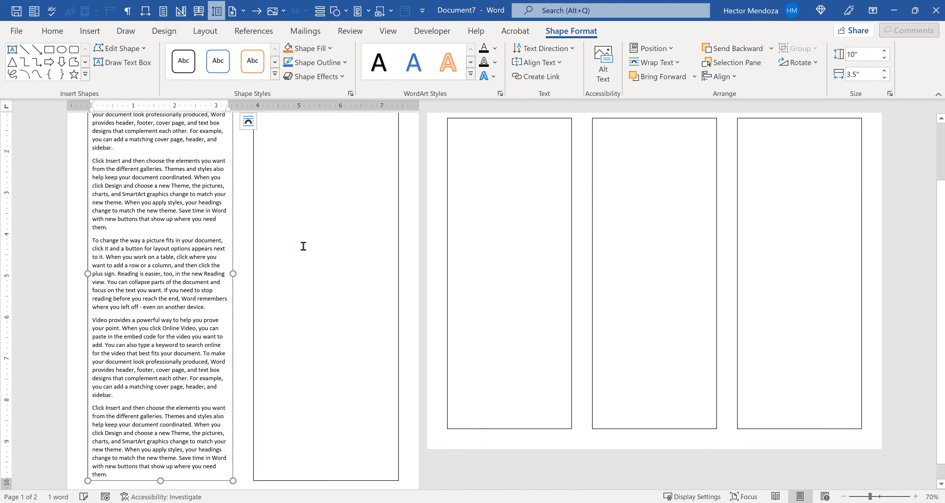
# - Link the first portrait text box to the empty second one so the overflowing text continues there
pyautogui.scroll(-1, 188, 365)
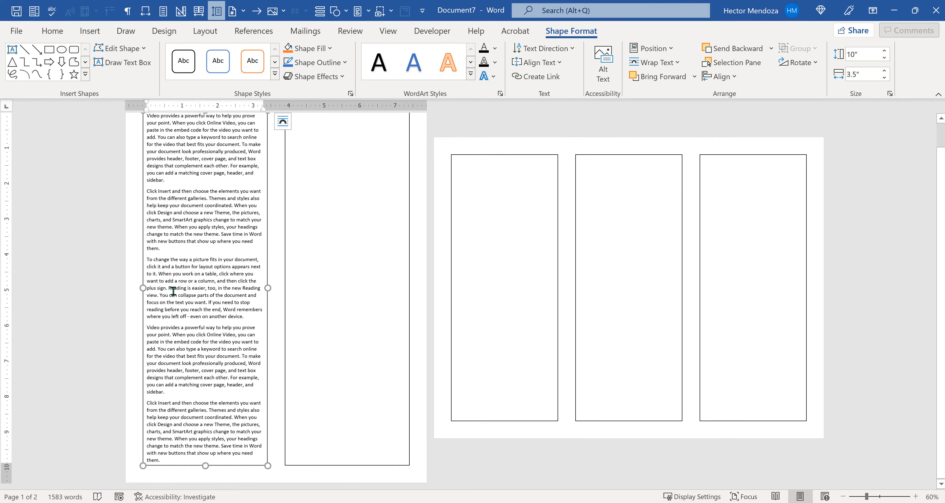
pyautogui.scroll(-1, 195, 304)
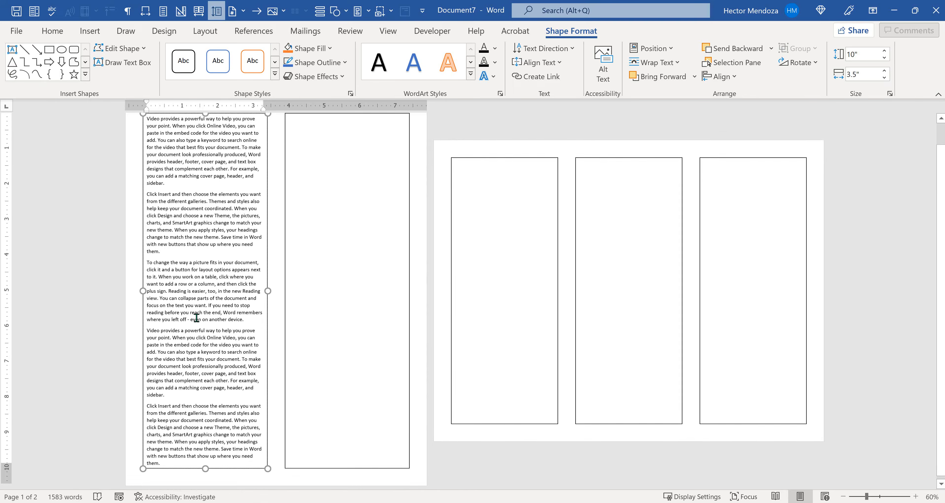
pyautogui.scroll(2, 215, 198)
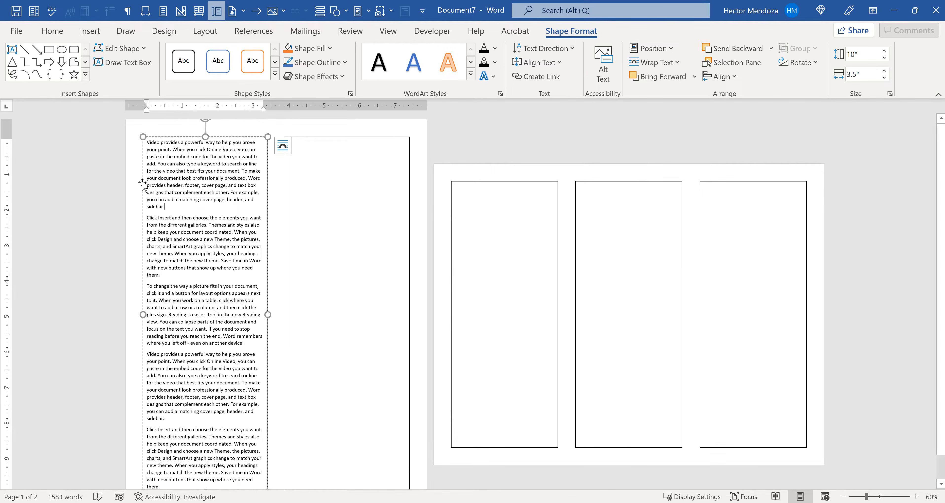
pyautogui.doubleClick(177, 218)
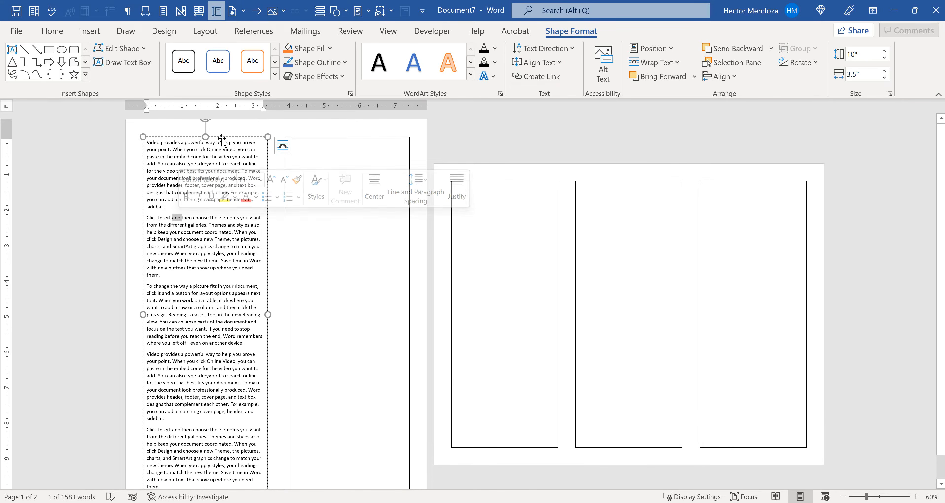
pyautogui.click(192, 267)
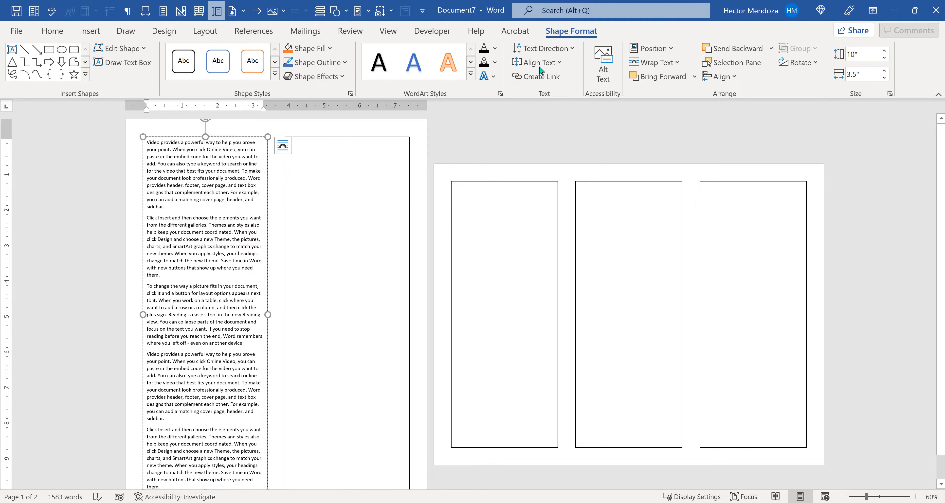
pyautogui.click(517, 78)
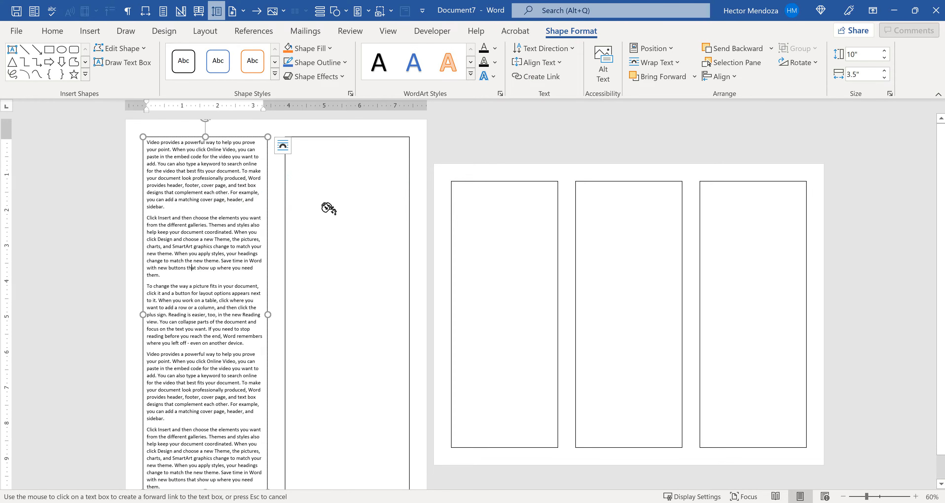
pyautogui.click(331, 195)
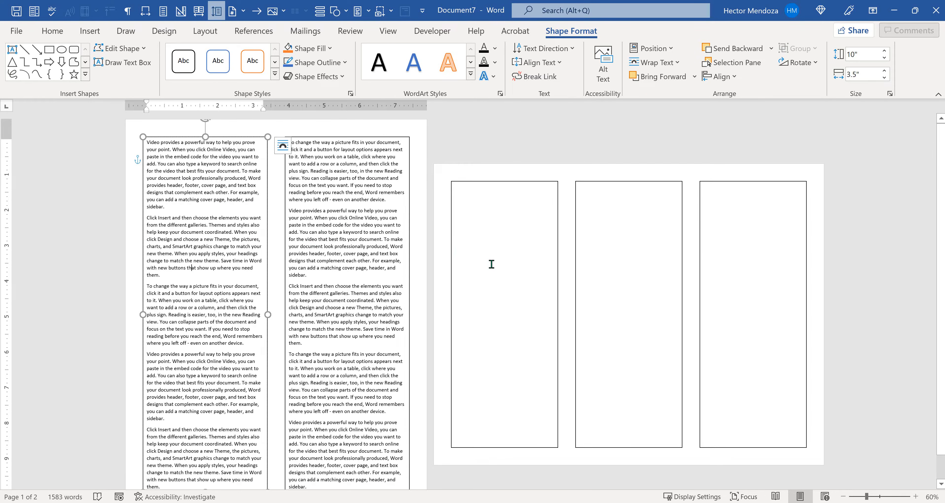
# - Link the second portrait text box to the first text box on the landscape page
pyautogui.click(346, 246)
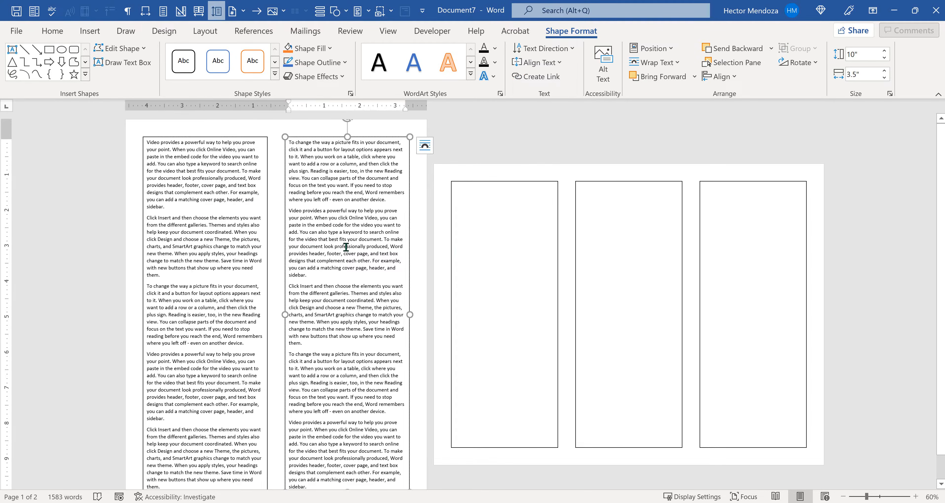
pyautogui.click(230, 259)
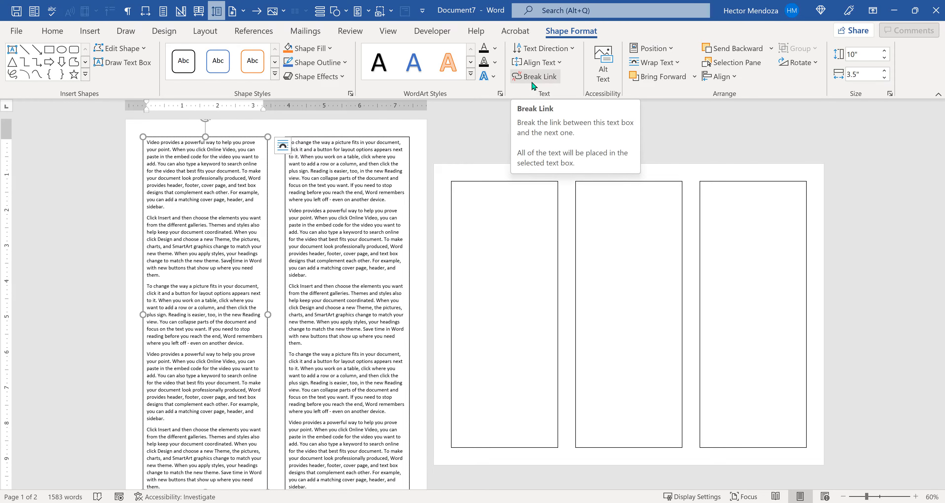
pyautogui.click(367, 268)
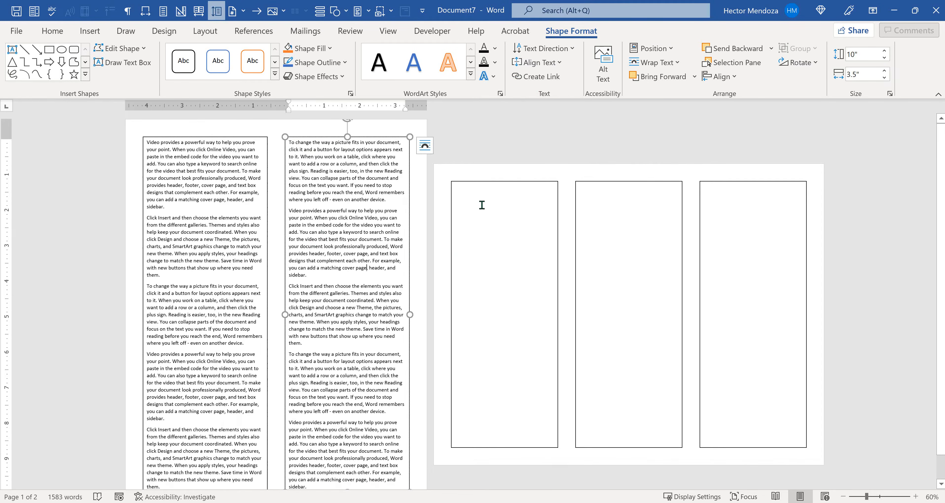
pyautogui.click(345, 261)
pyautogui.click(544, 81)
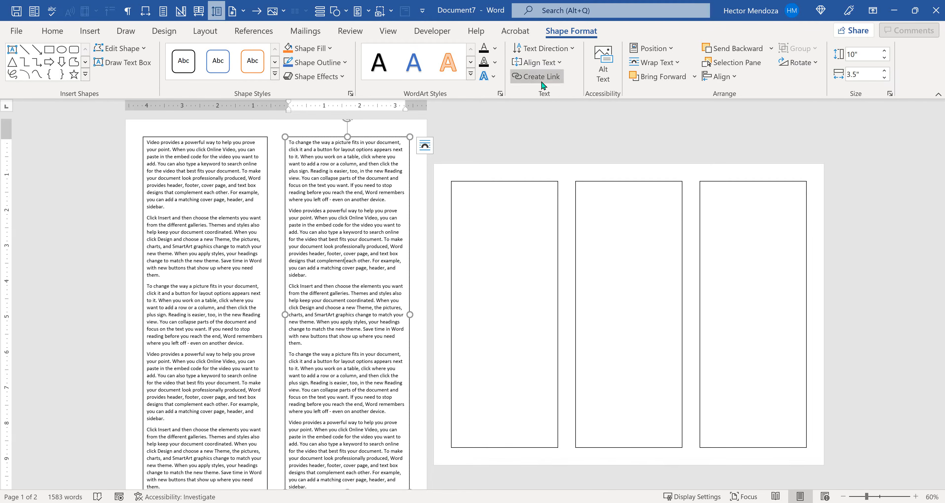
pyautogui.click(504, 236)
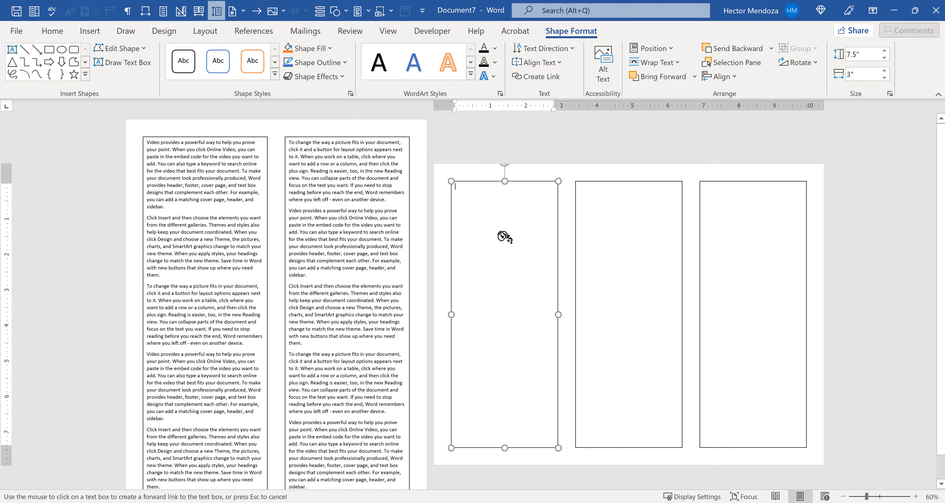
pyautogui.click(505, 238)
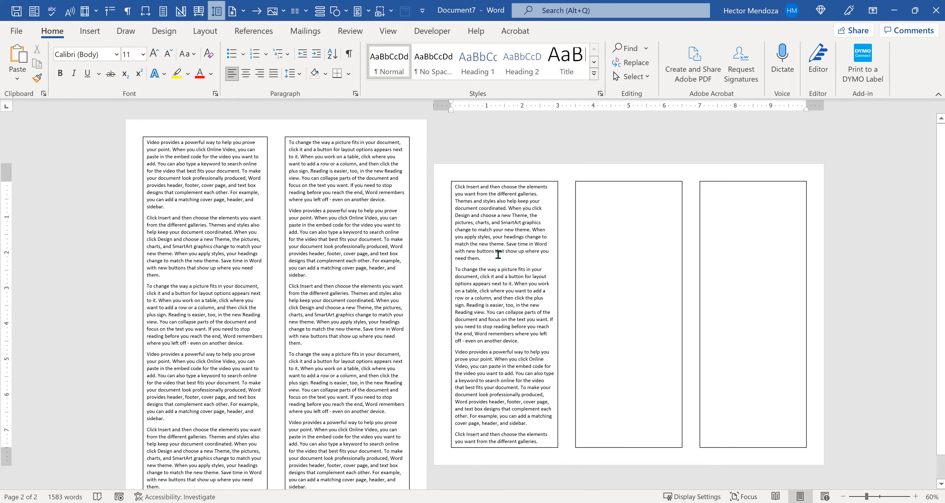
# - Link the first landscape text box to the second one on the same page
pyautogui.click(498, 254)
pyautogui.click(571, 31)
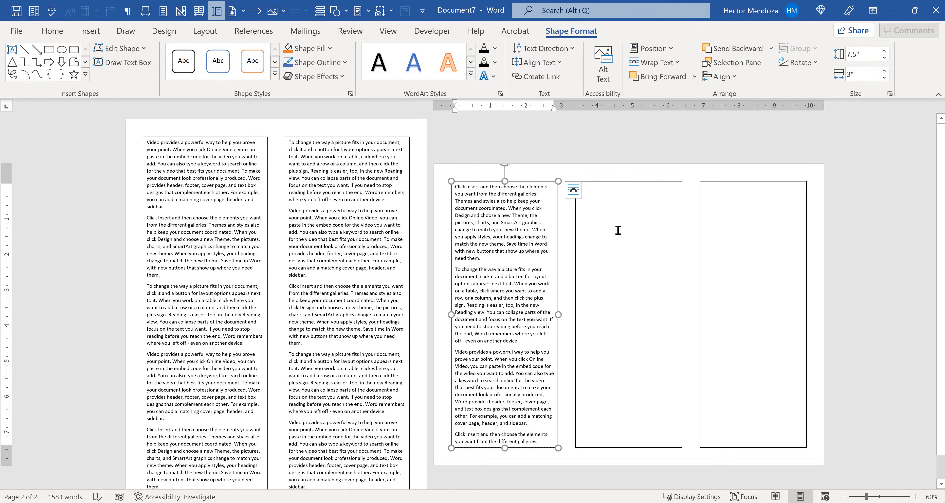
pyautogui.click(522, 82)
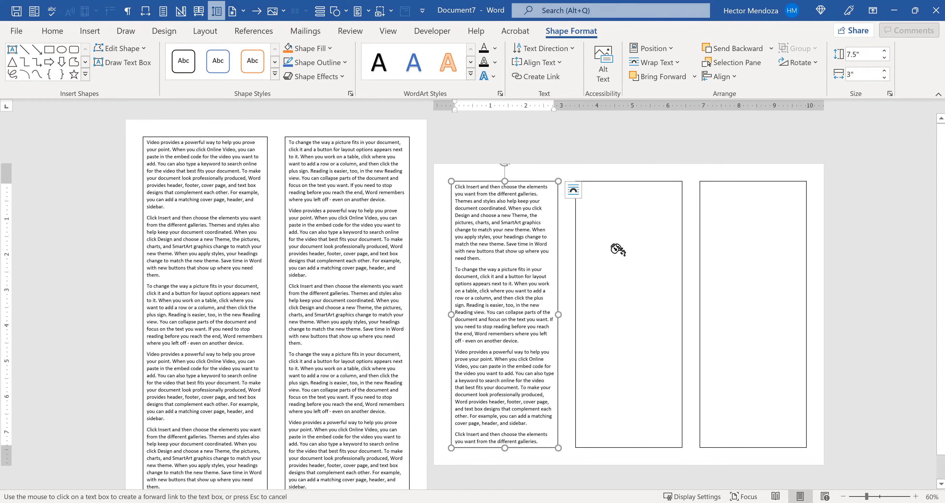
pyautogui.click(617, 250)
# - Link the second landscape text box to the third one and deselect the text boxes
pyautogui.click(625, 259)
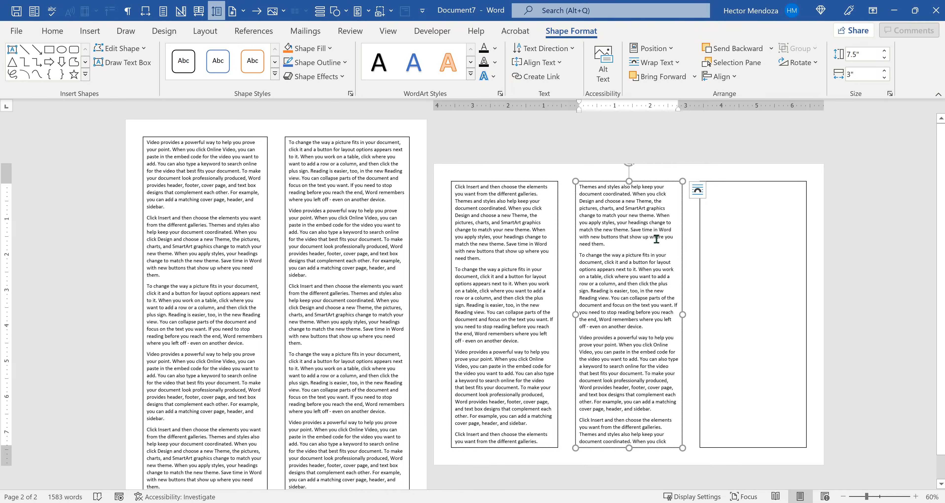
pyautogui.click(539, 77)
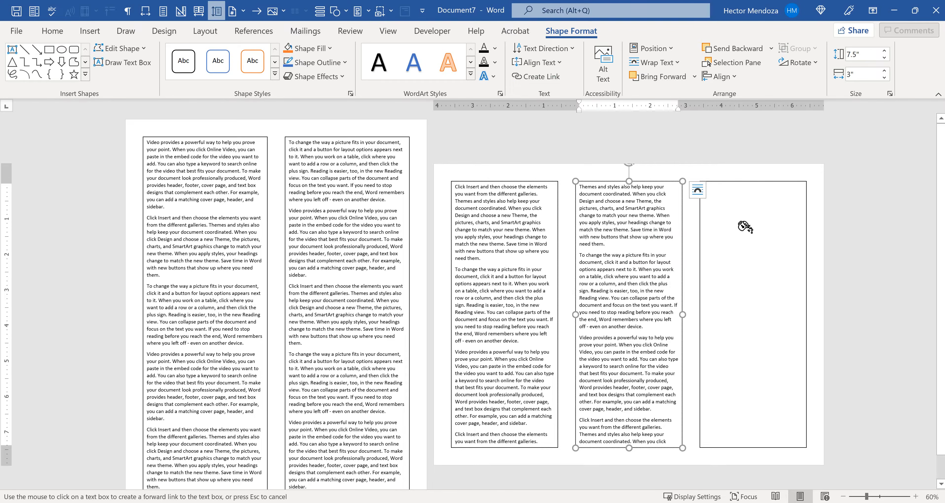
pyautogui.click(744, 225)
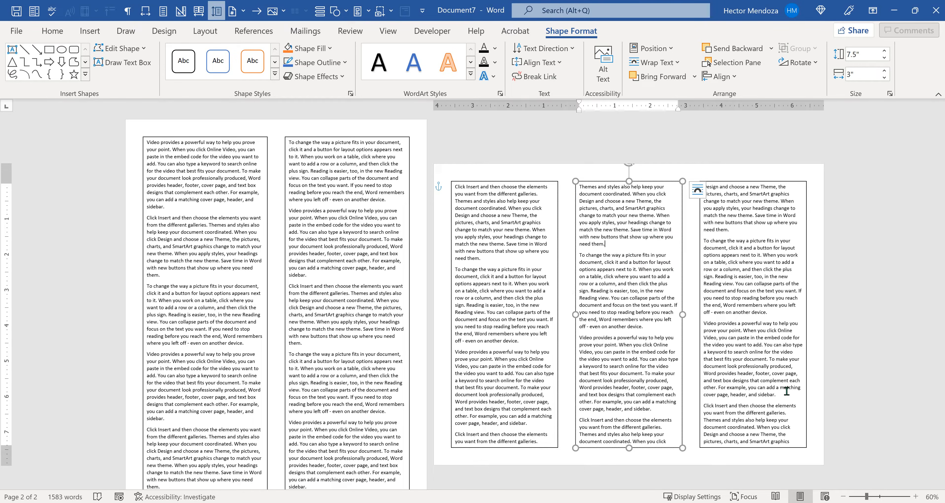
pyautogui.click(837, 366)
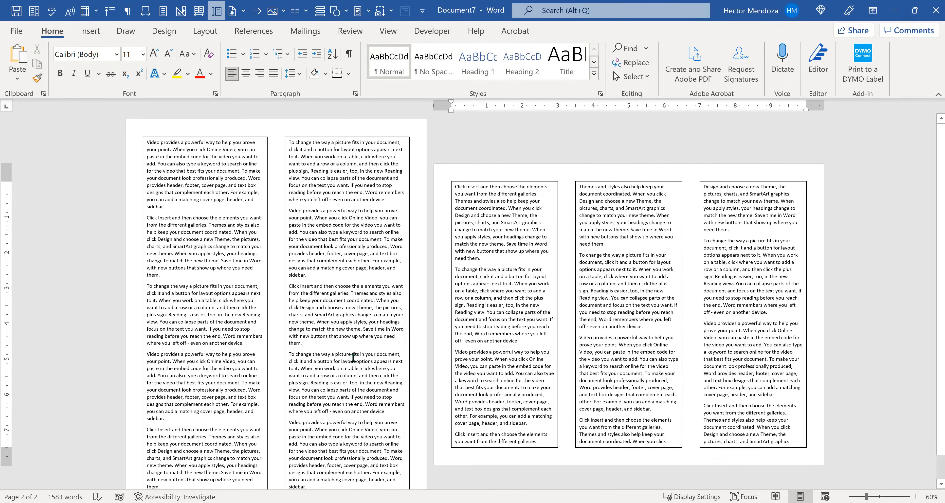
# - Insert a page break to add a blank landscape page between the portrait page and the three-column page
pyautogui.scroll(-1, 352, 357)
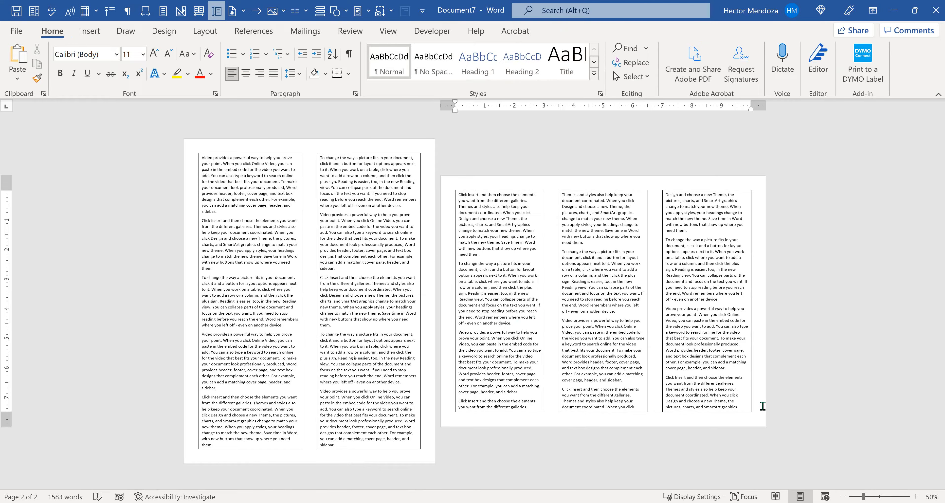
pyautogui.hotkey('ctrl', 'Return')
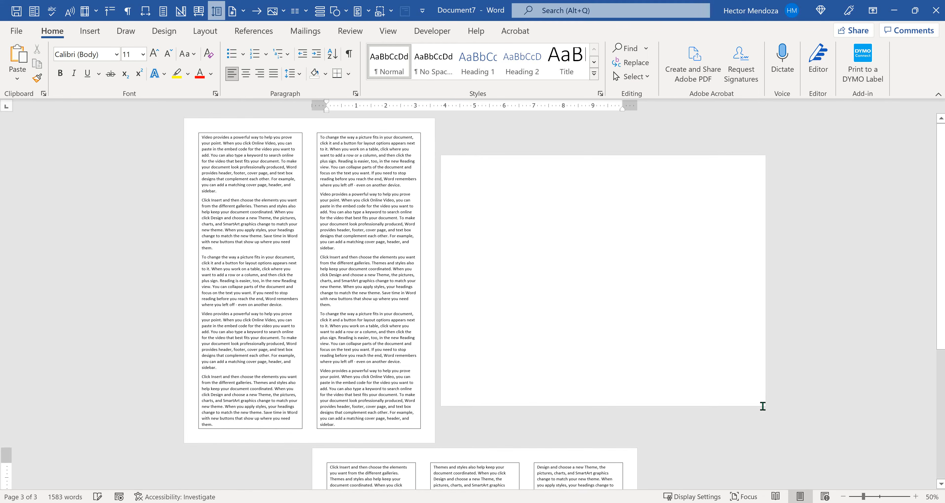
pyautogui.scroll(-3, 607, 316)
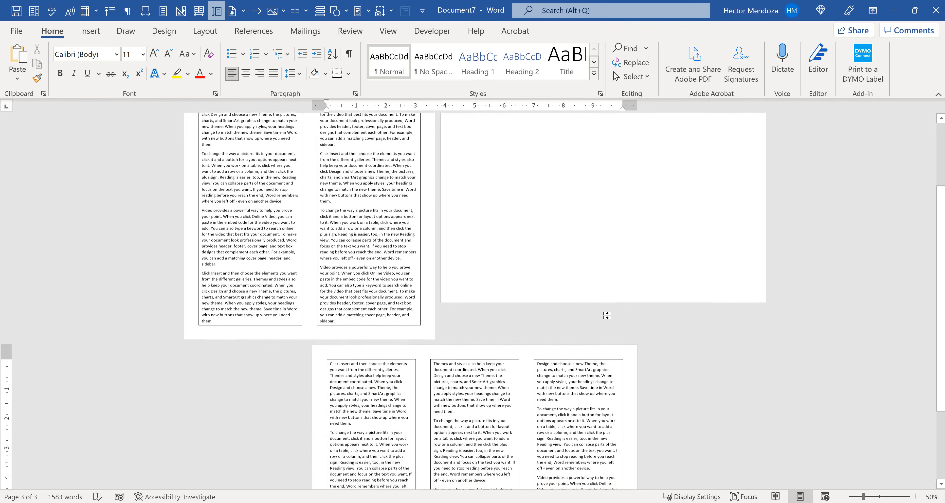
pyautogui.scroll(2, 607, 316)
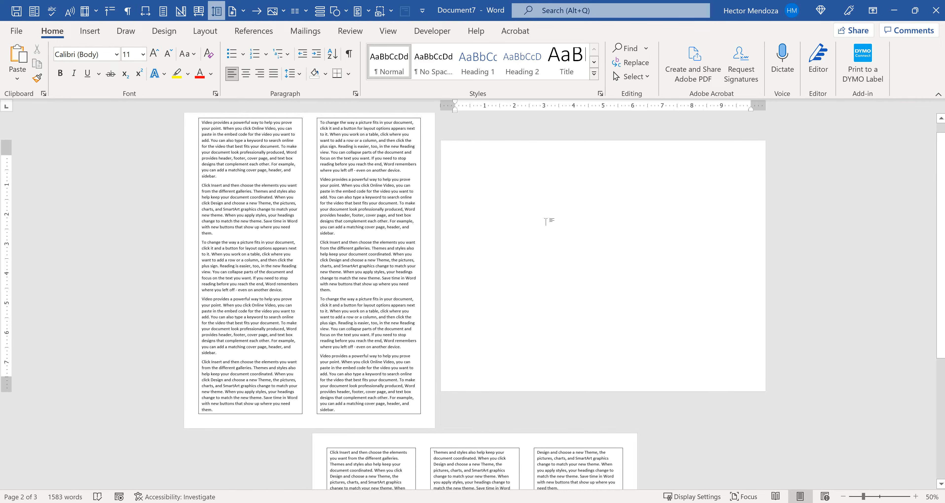
# - Insert a Simple Text Box on the blank page, enlarge it to about 6.83" high by 9.33" wide and clear its placeholder text
pyautogui.click(90, 32)
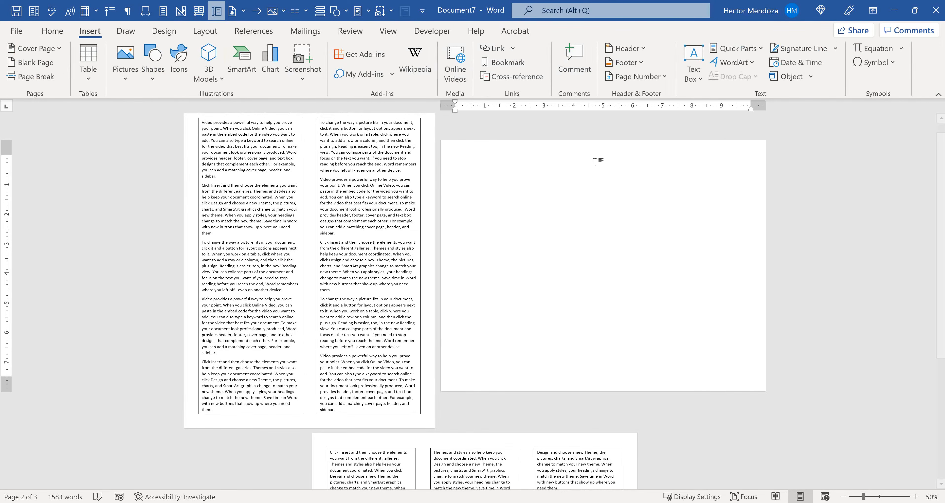
pyautogui.click(693, 66)
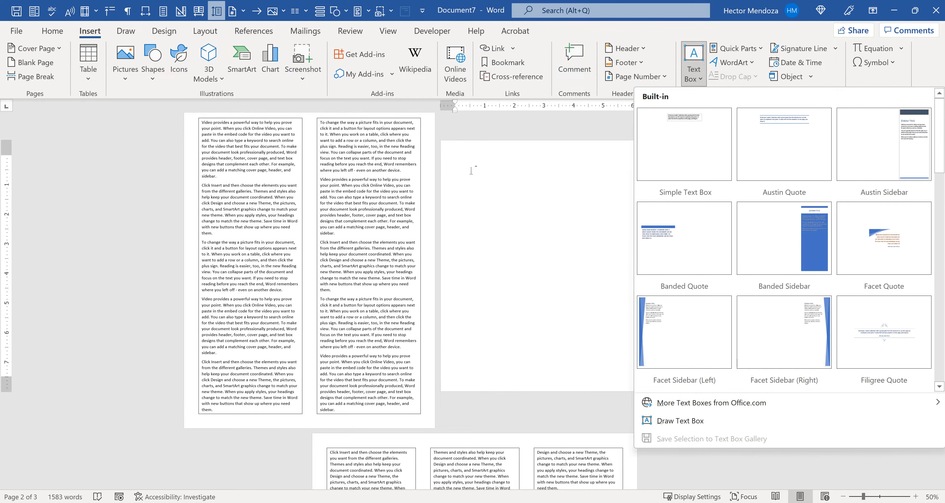
pyautogui.click(689, 127)
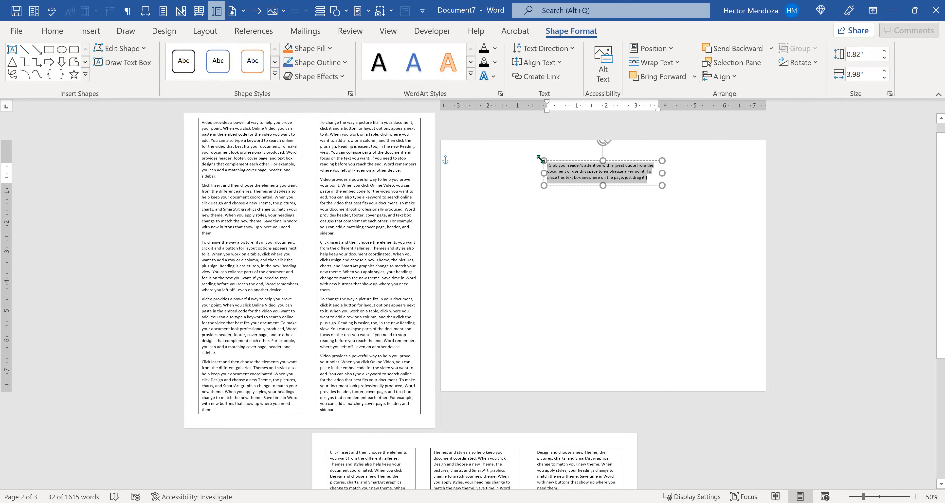
pyautogui.moveTo(543, 160); pyautogui.dragTo(458, 152)
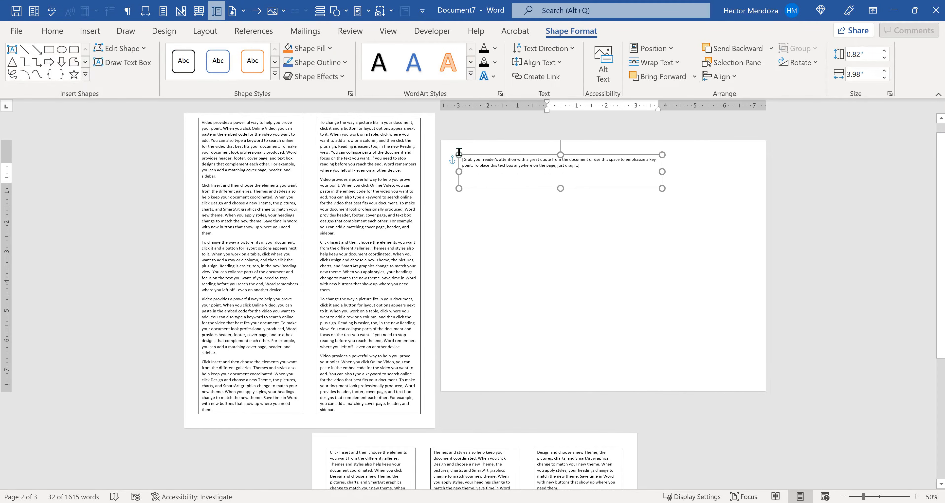
pyautogui.moveTo(661, 188); pyautogui.dragTo(735, 357)
pyautogui.press('Delete')
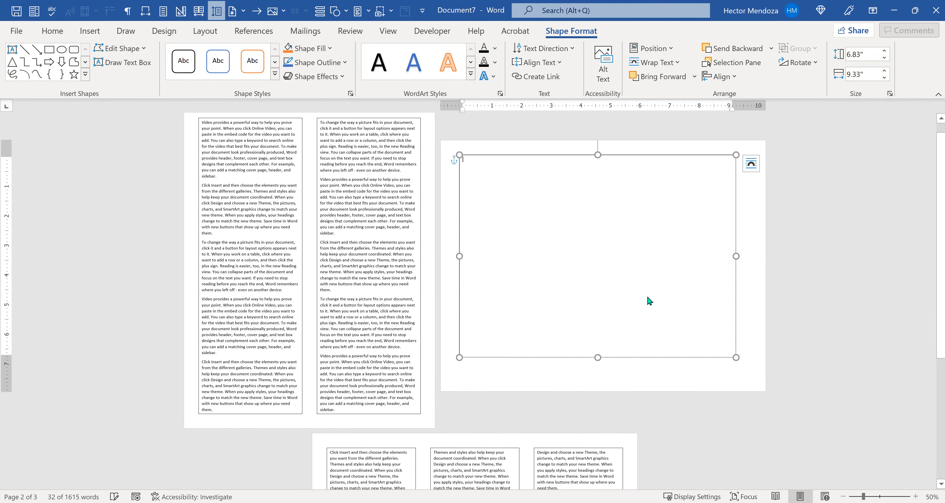
# - Link the third text box of the three-column landscape page to the large empty text box and deselect them
pyautogui.scroll(-1, 648, 297)
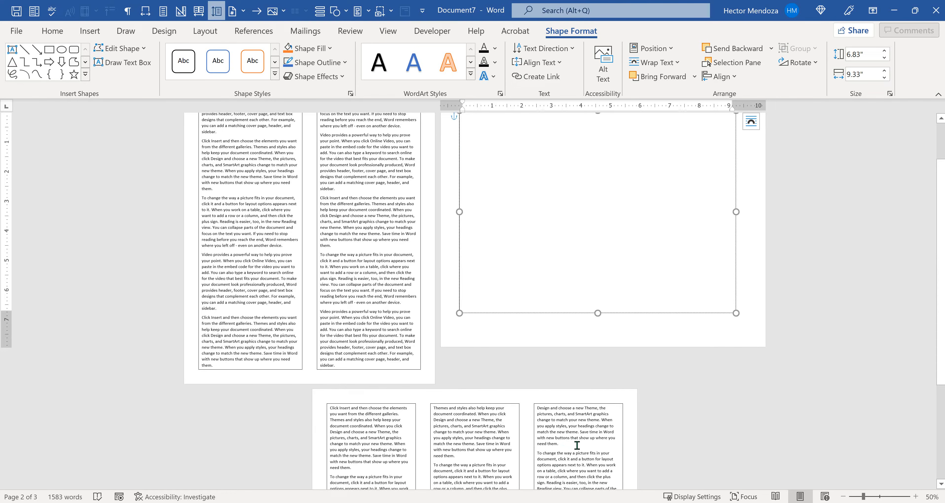
pyautogui.click(582, 429)
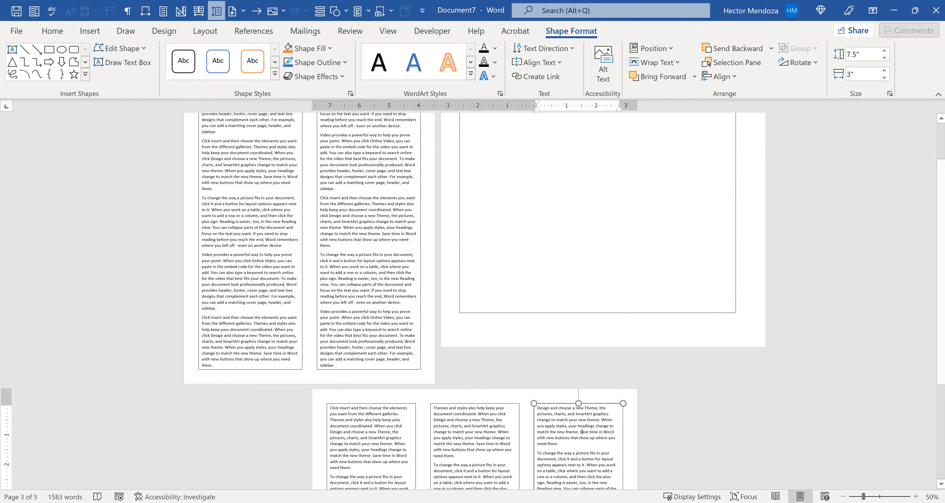
pyautogui.click(539, 77)
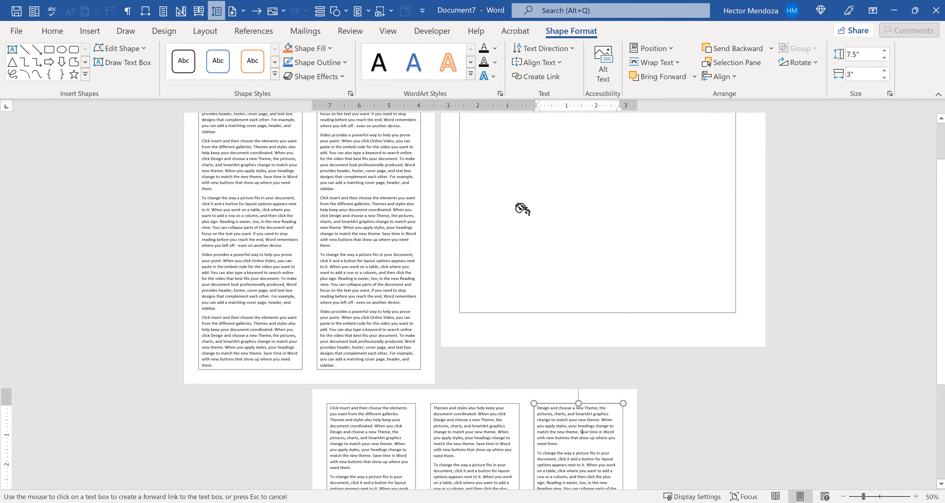
pyautogui.click(535, 194)
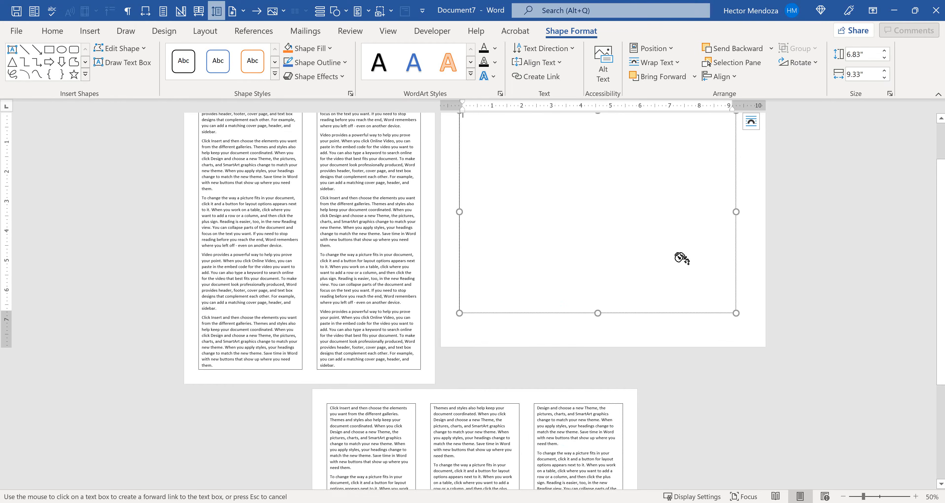
pyautogui.scroll(3, 681, 258)
pyautogui.click(583, 236)
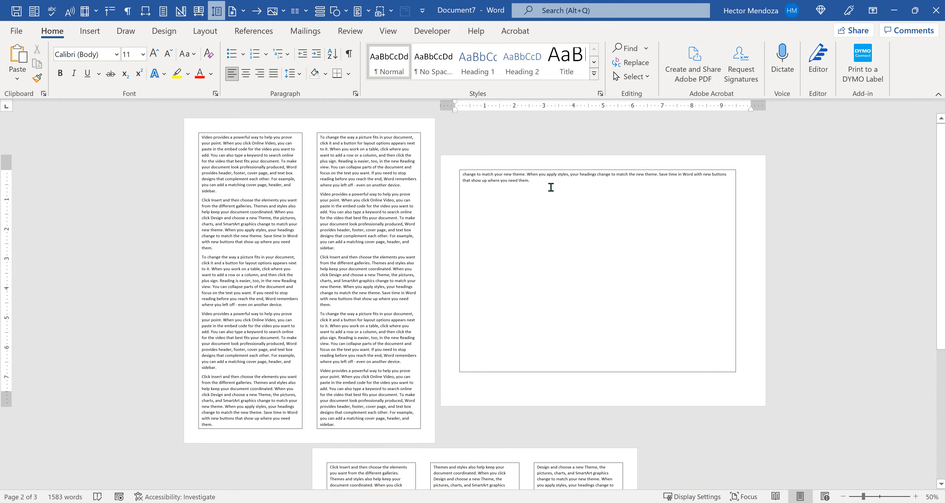
# - Delete all overflow text from the large text box and end the third landscape column's text with "gr"
pyautogui.moveTo(551, 188)
pyautogui.mouseDown()
pyautogui.moveTo(510, 156)
pyautogui.moveTo(439, 153)
pyautogui.moveTo(475, 189)
pyautogui.moveTo(552, 170)
pyautogui.mouseUp()
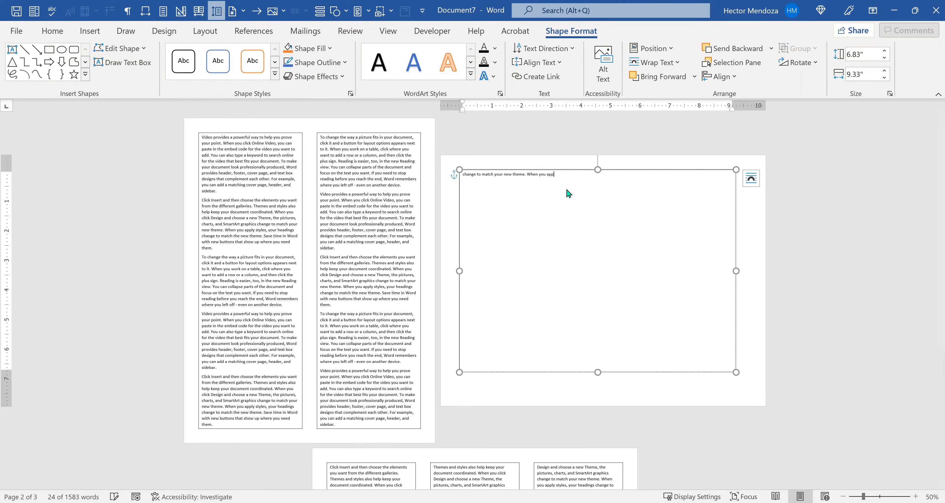
pyautogui.press('Delete')
pyautogui.press('BackSpace')
pyautogui.press('BackSpace')
pyautogui.press('BackSpace')
pyautogui.press('BackSpace')
pyautogui.press('BackSpace')
pyautogui.press('BackSpace')
pyautogui.press('BackSpace')
pyautogui.press('BackSpace')
pyautogui.press('BackSpace')
pyautogui.press('BackSpace')
pyautogui.press('BackSpace')
pyautogui.press('BackSpace')
pyautogui.press('BackSpace')
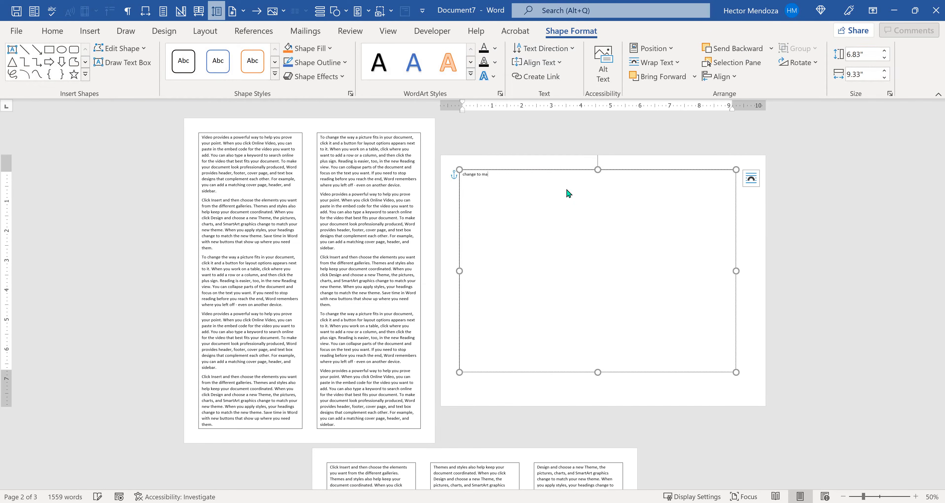
pyautogui.press('BackSpace')
pyautogui.press('BackSpace')
pyautogui.press('BackSpace')
pyautogui.press('BackSpace')
pyautogui.press('BackSpace')
pyautogui.press('BackSpace')
pyautogui.press('BackSpace')
pyautogui.press('BackSpace')
pyautogui.press('BackSpace')
pyautogui.press('BackSpace')
pyautogui.press('BackSpace')
pyautogui.press('BackSpace')
pyautogui.press('BackSpace')
pyautogui.press('BackSpace')
pyautogui.press('BackSpace')
pyautogui.press('BackSpace')
pyautogui.press('BackSpace')
pyautogui.press('BackSpace')
pyautogui.press('BackSpace')
pyautogui.press('BackSpace')
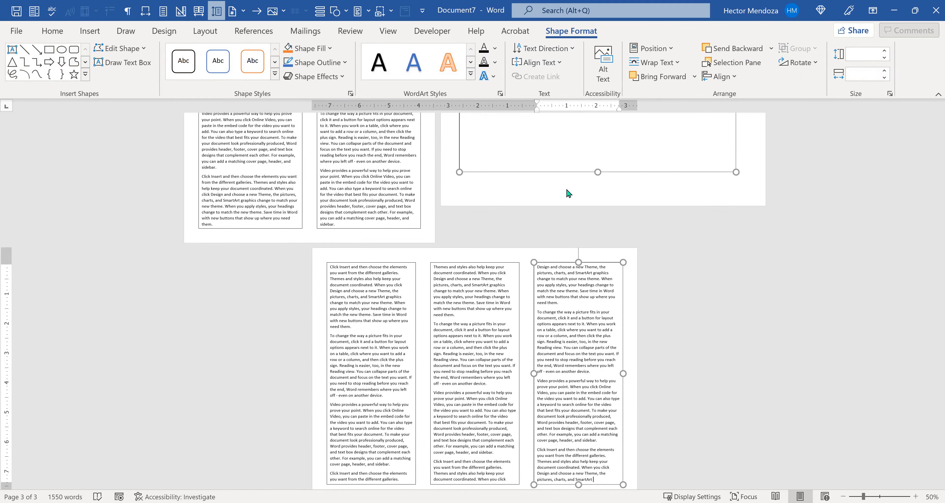
pyautogui.write('g')
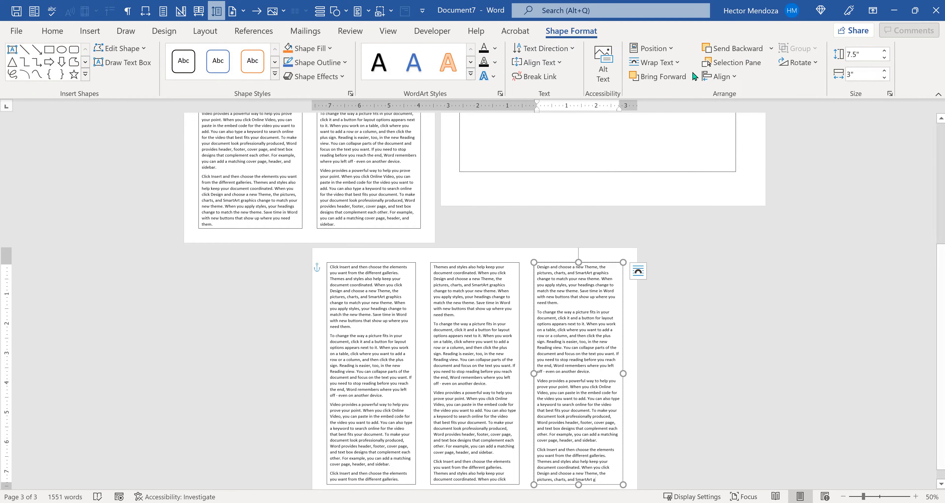
pyautogui.write('r')
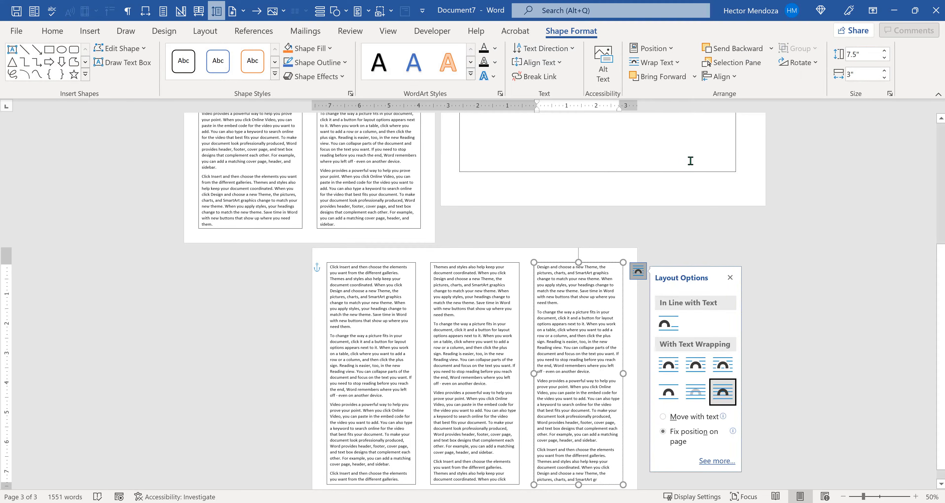
# - Delete the large empty text box and remove the blank page it was on
pyautogui.scroll(3, 589, 156)
pyautogui.scroll(8, 590, 157)
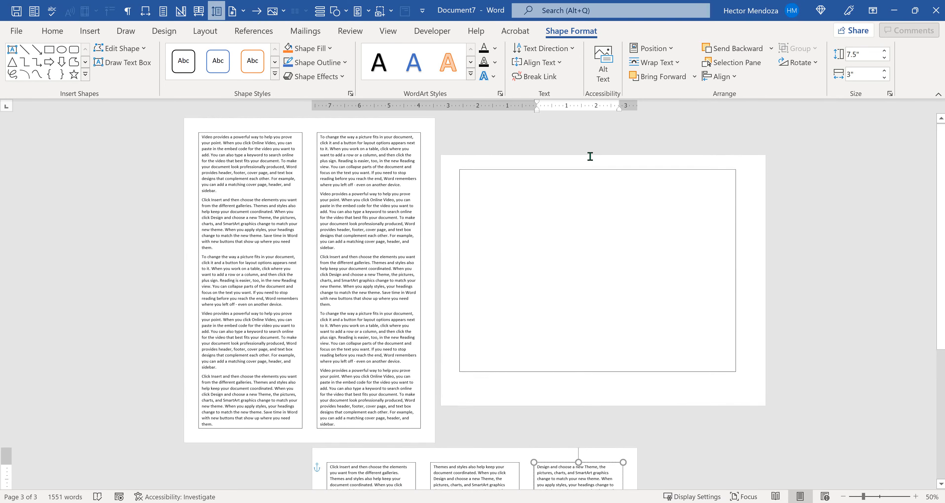
pyautogui.click(589, 155)
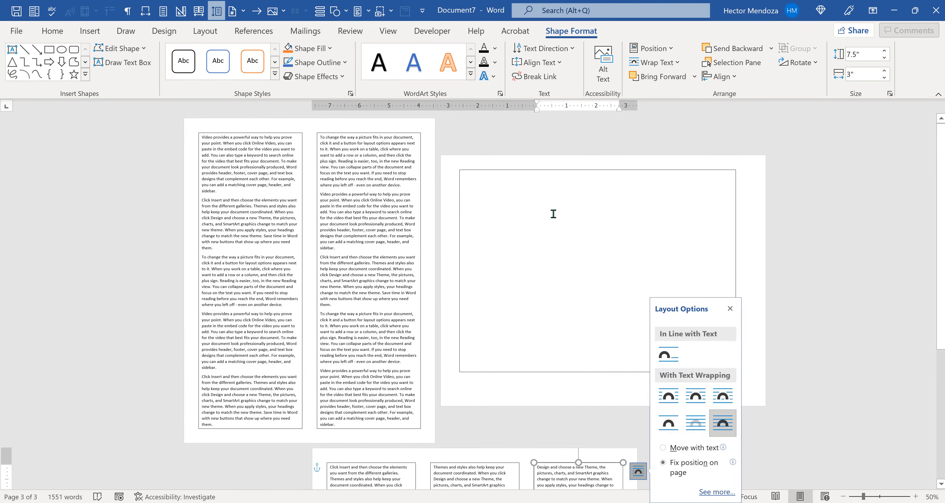
pyautogui.click(532, 169)
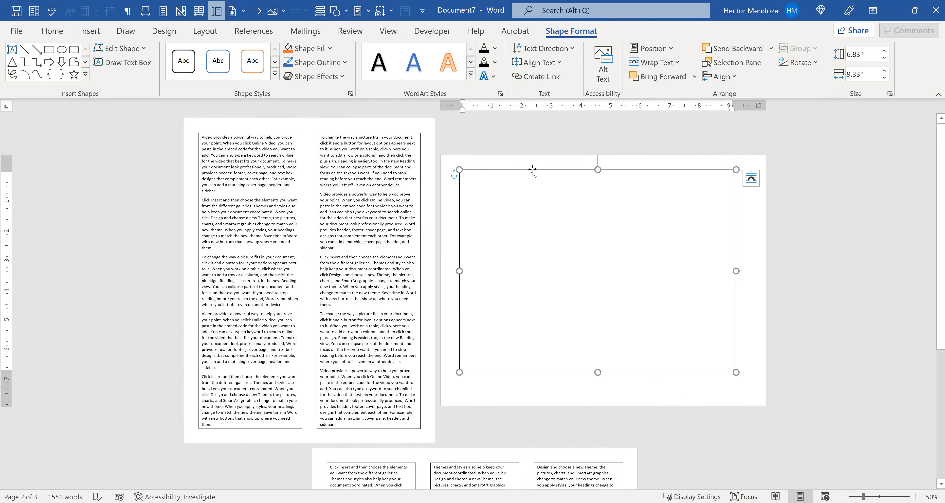
pyautogui.press('Delete')
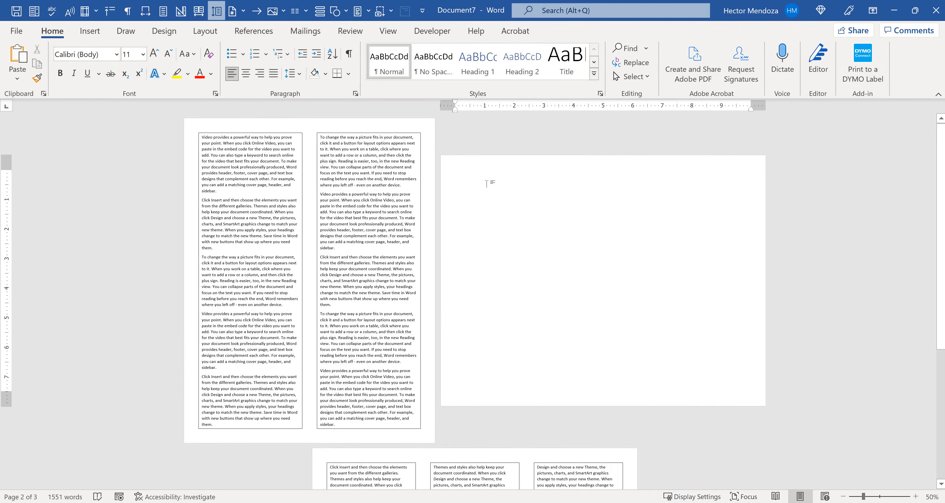
pyautogui.press('Delete')
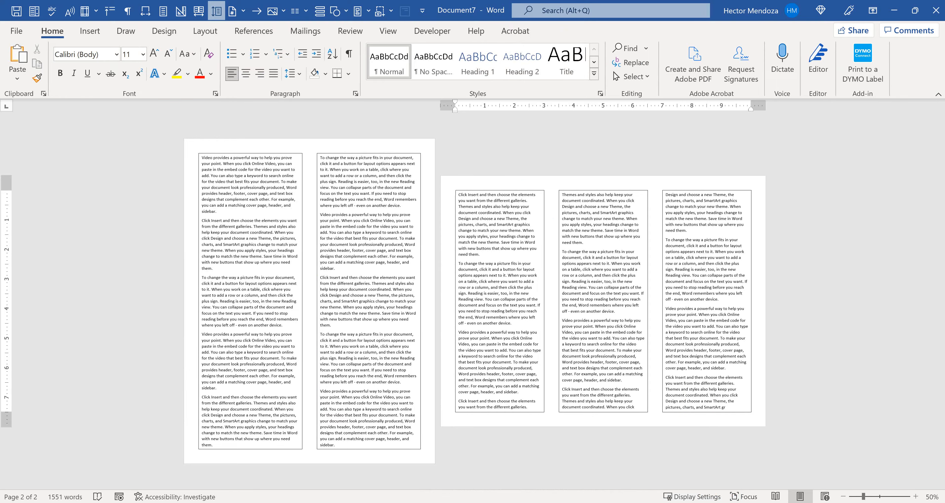
# - Save the document as Doc7 in the Desktop folder
pyautogui.hotkey('ctrl', 's')
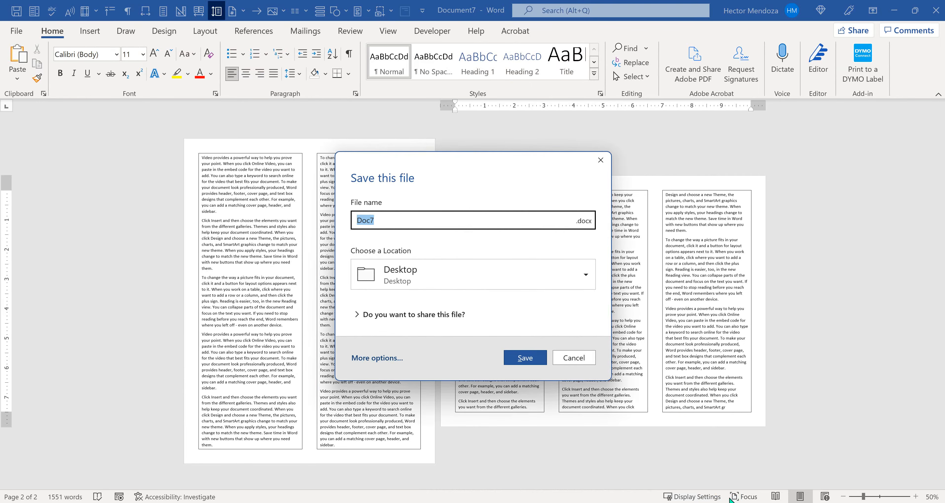
pyautogui.click(528, 354)
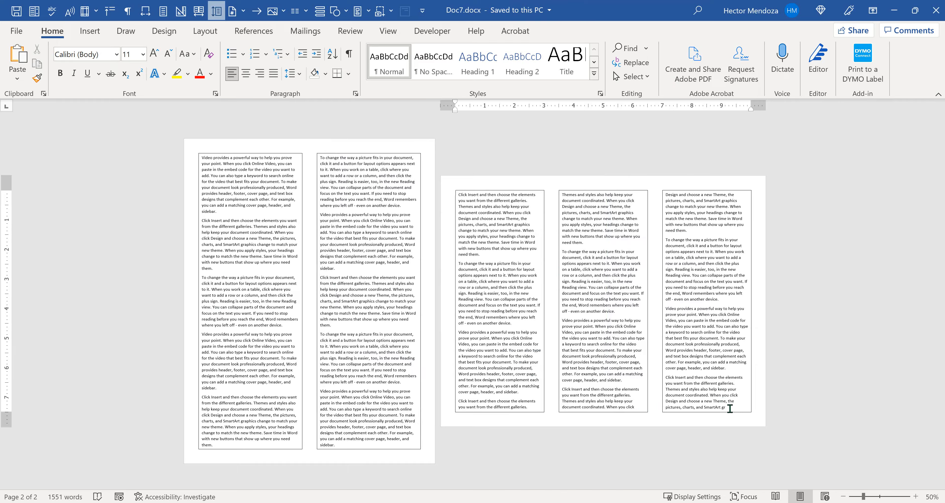
# - Delete the text of the third landscape column from the paragraph "To change the way a picture fits" to its end
pyautogui.moveTo(730, 408); pyautogui.dragTo(659, 240)
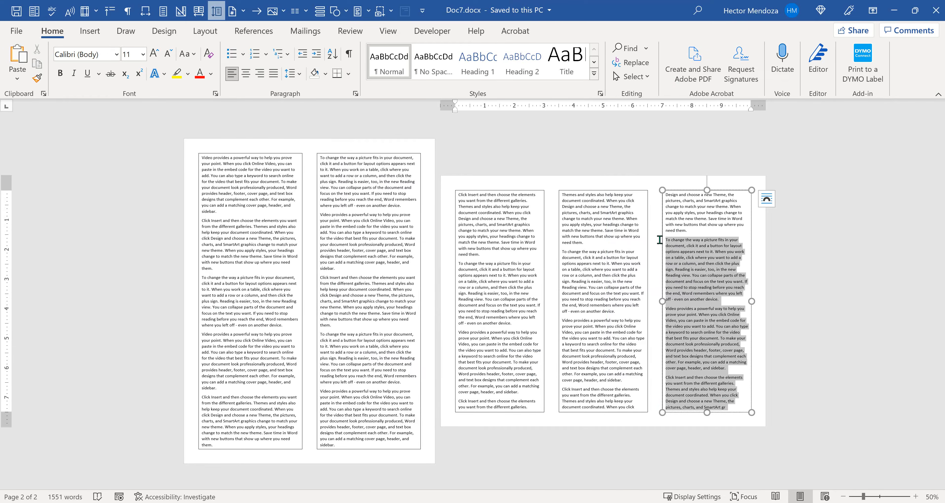
pyautogui.press('Delete')
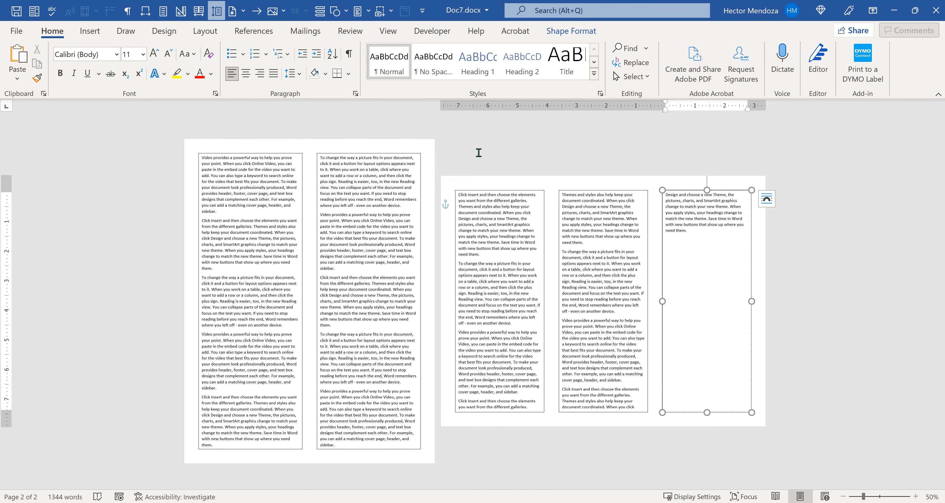
# - Shorten both portrait text boxes by lowering their top edges to the same height, leaving space above the two columns
pyautogui.click(271, 183)
pyautogui.moveTo(250, 152)
pyautogui.mouseDown()
pyautogui.moveTo(251, 203)
pyautogui.moveTo(258, 168)
pyautogui.mouseUp()
pyautogui.click(358, 185)
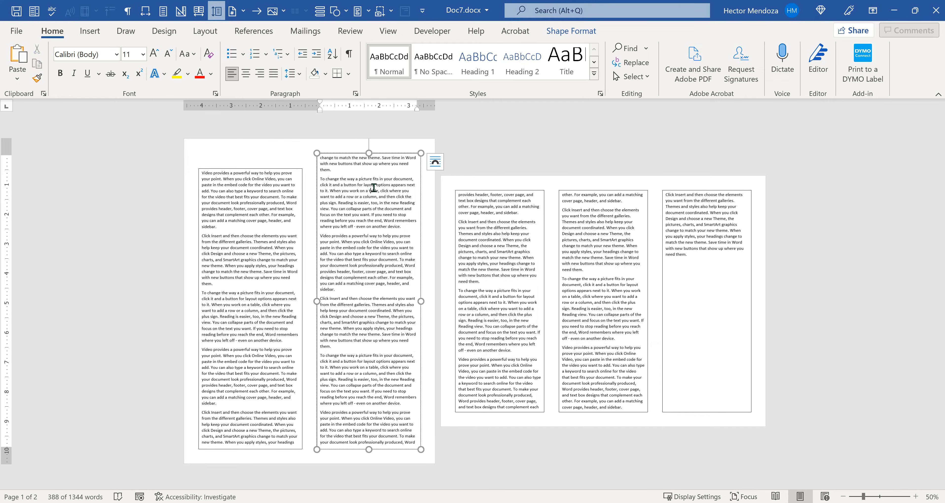
pyautogui.moveTo(369, 154); pyautogui.dragTo(368, 171)
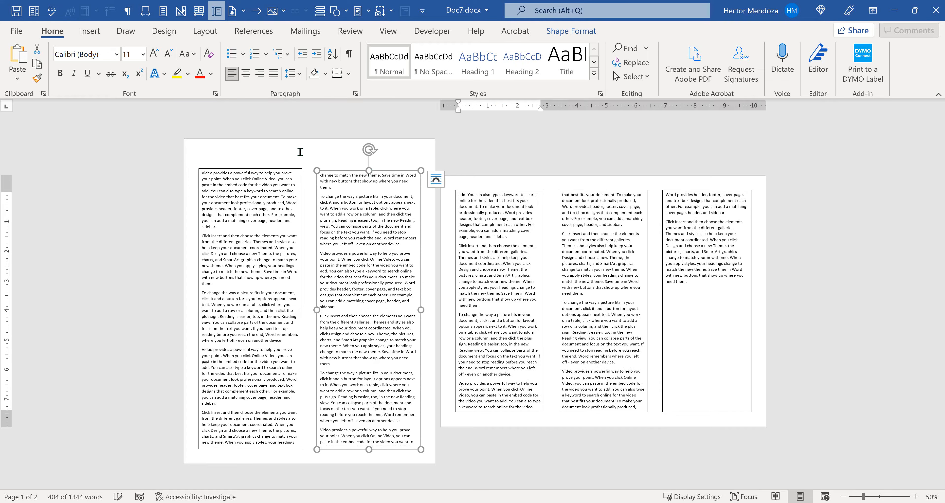
pyautogui.click(251, 168)
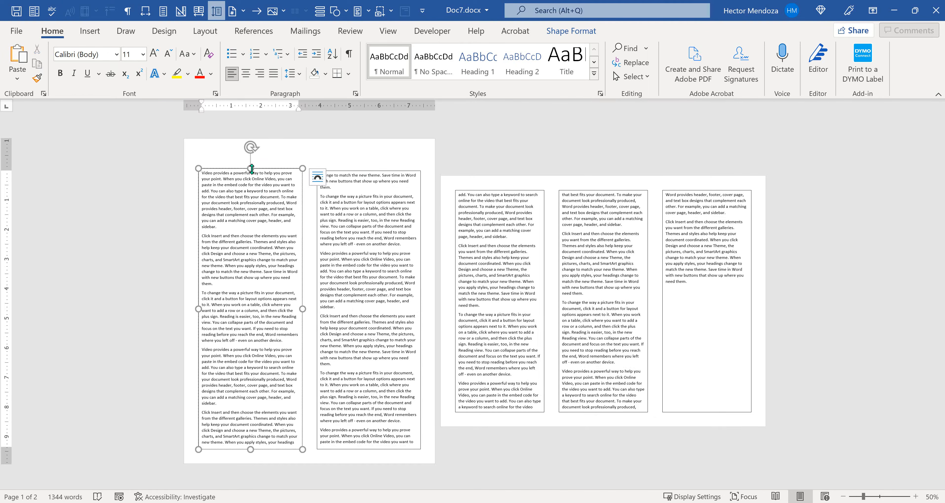
pyautogui.moveTo(251, 168); pyautogui.dragTo(251, 179)
pyautogui.click(385, 197)
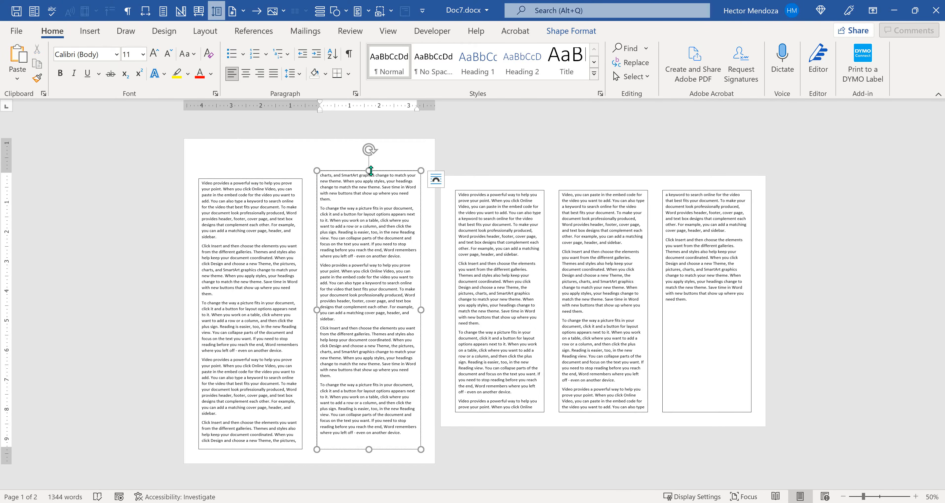
pyautogui.moveTo(369, 171); pyautogui.dragTo(372, 179)
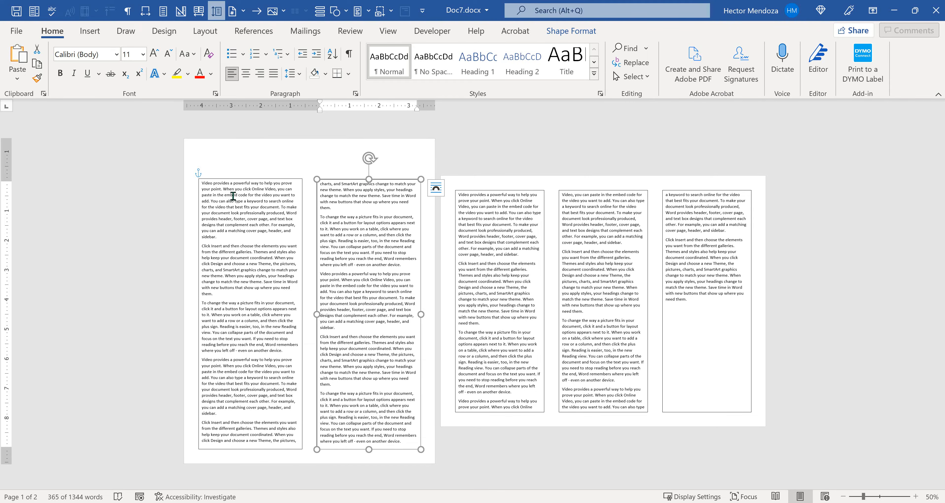
# - Draw a straight horizontal line about 7.68" long above the portrait columns and move it onto their top edges as an alignment guide
pyautogui.click(237, 217)
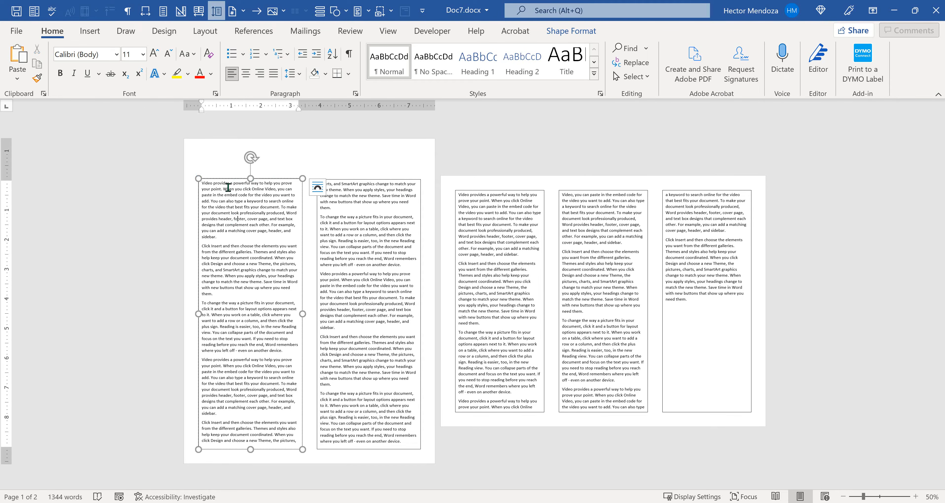
pyautogui.scroll(3, 227, 187)
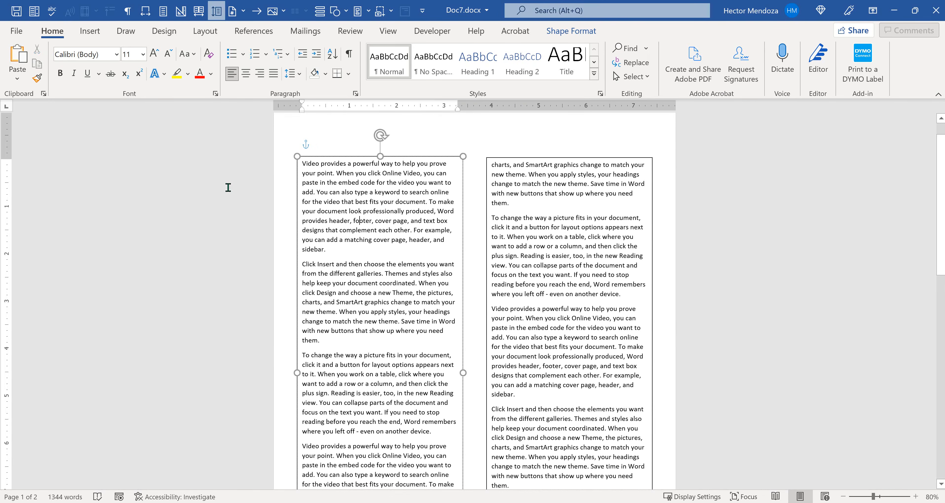
pyautogui.scroll(1, 371, 176)
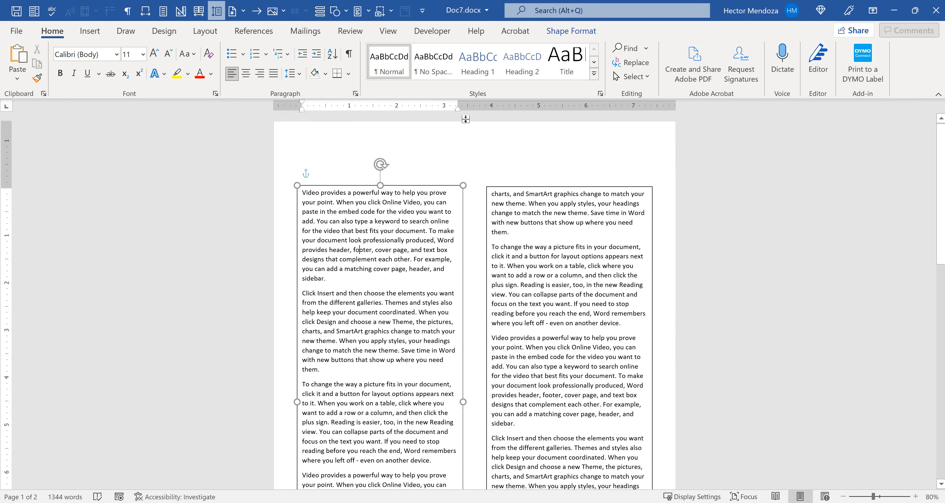
pyautogui.click(89, 31)
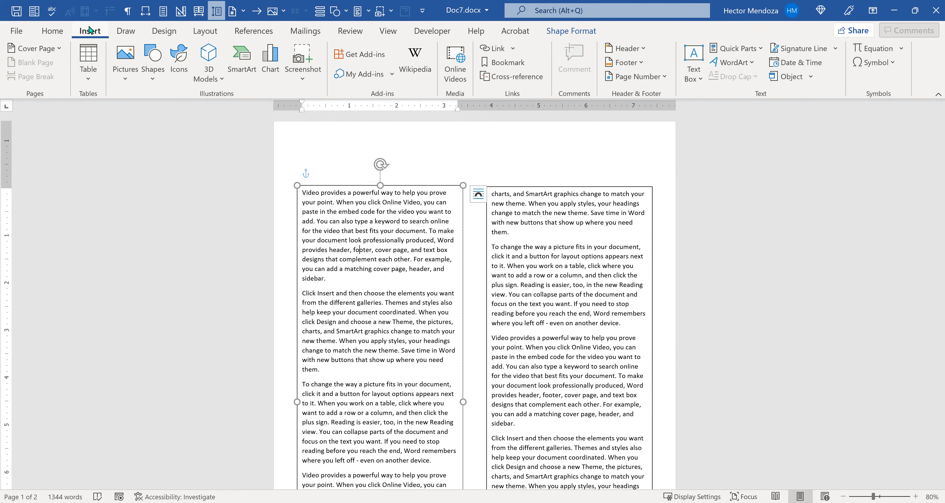
pyautogui.click(156, 66)
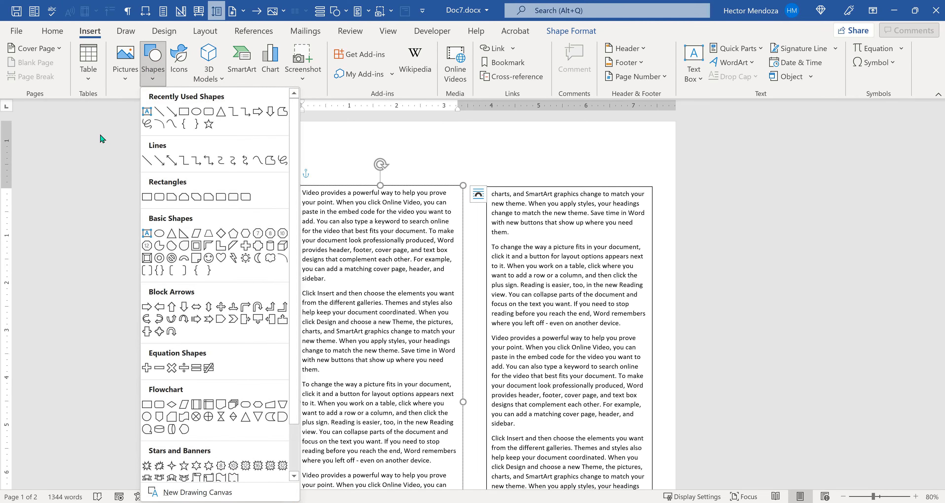
pyautogui.click(147, 161)
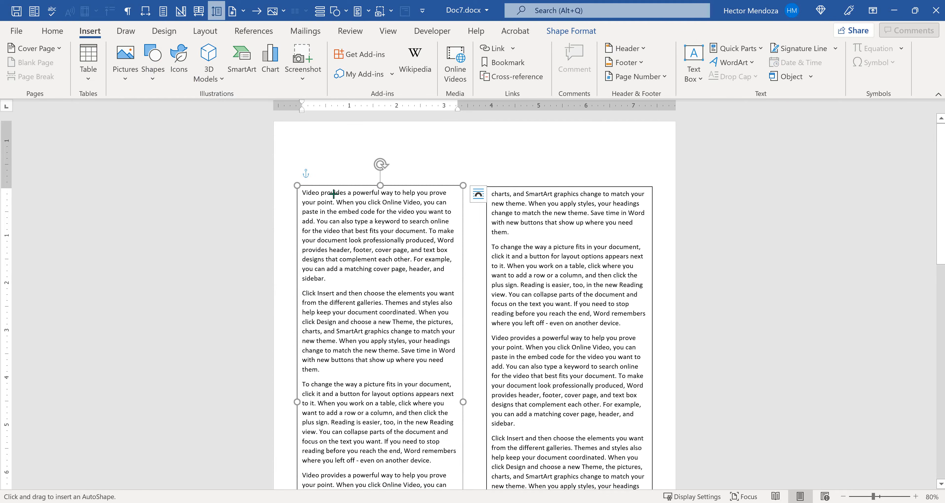
pyautogui.moveTo(302, 163); pyautogui.dragTo(666, 171)
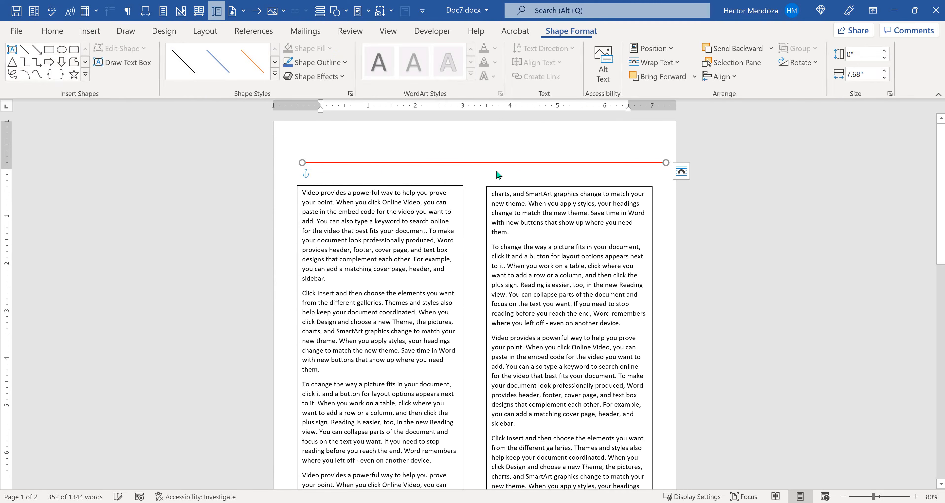
pyautogui.moveTo(467, 162); pyautogui.dragTo(455, 185)
# - Lower the second portrait text box's top edge to a height of about 8.46", and raise it back to meet the red guide line
pyautogui.click(581, 211)
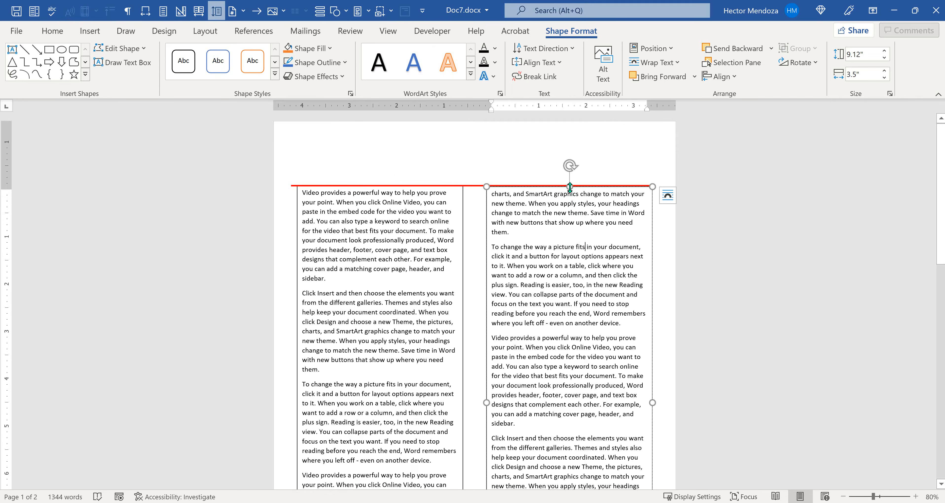
pyautogui.moveTo(570, 186); pyautogui.dragTo(570, 216)
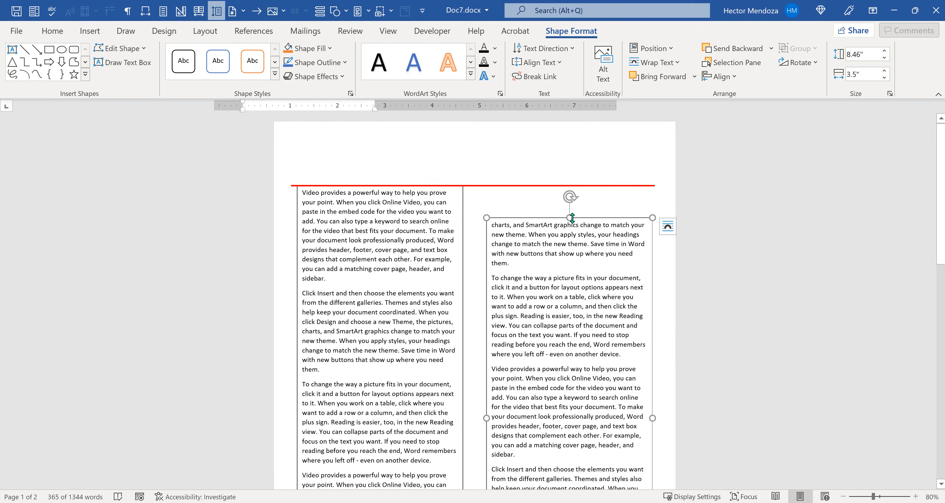
pyautogui.moveTo(572, 214); pyautogui.dragTo(589, 185)
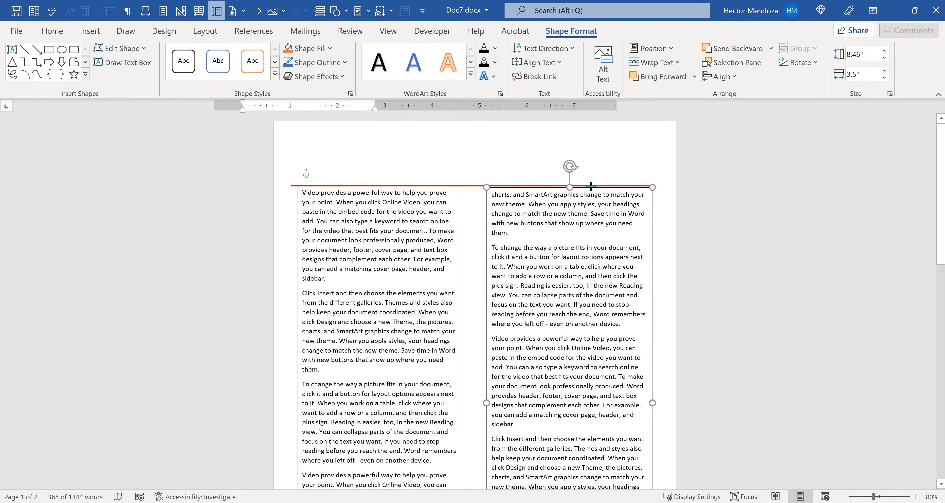
pyautogui.moveTo(594, 184); pyautogui.dragTo(592, 186)
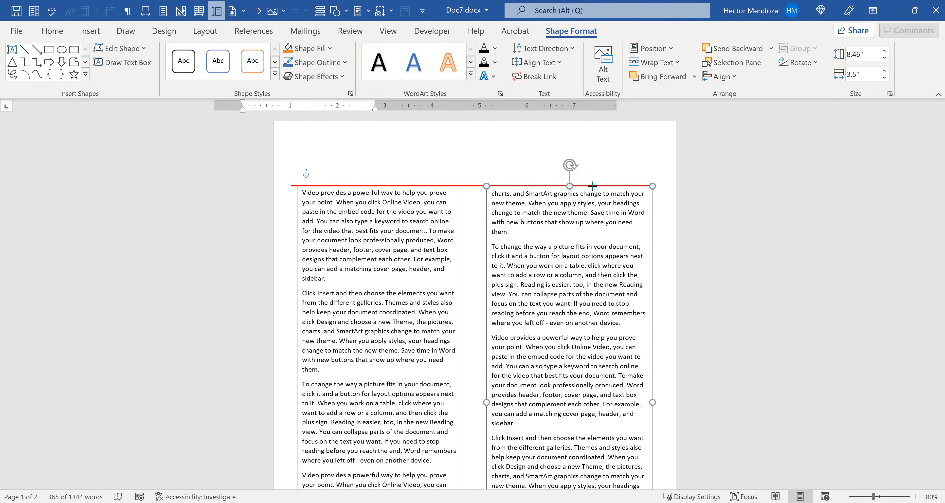
pyautogui.click(592, 186)
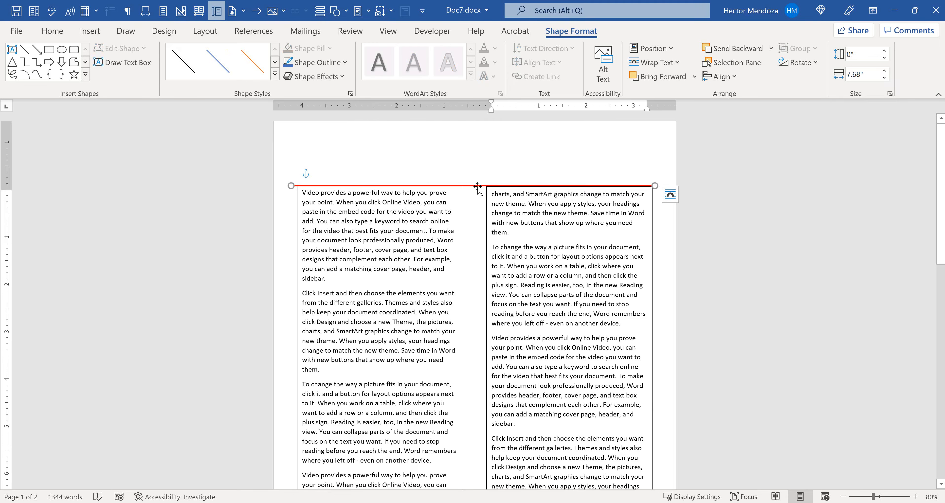
# - Delete the red guide line and look over both portrait columns down to their bottom edges
pyautogui.click(477, 190)
pyautogui.scroll(-5, 549, 365)
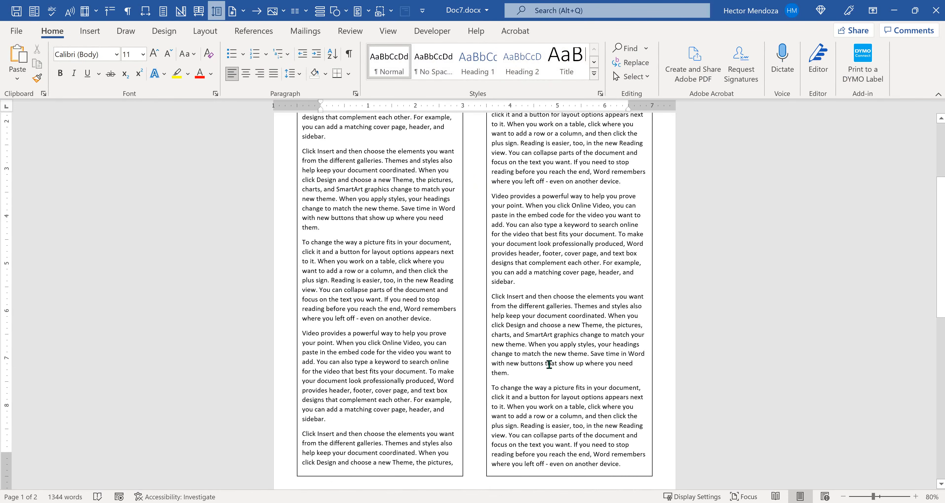
pyautogui.scroll(5, 549, 364)
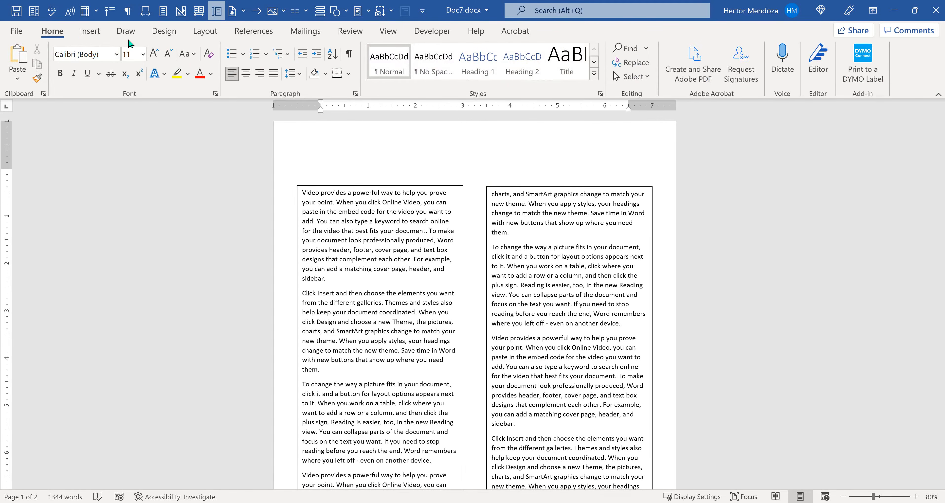
# - Insert a Simple Text Box on the portrait page and set its wrapping to In Front of Text
pyautogui.click(90, 31)
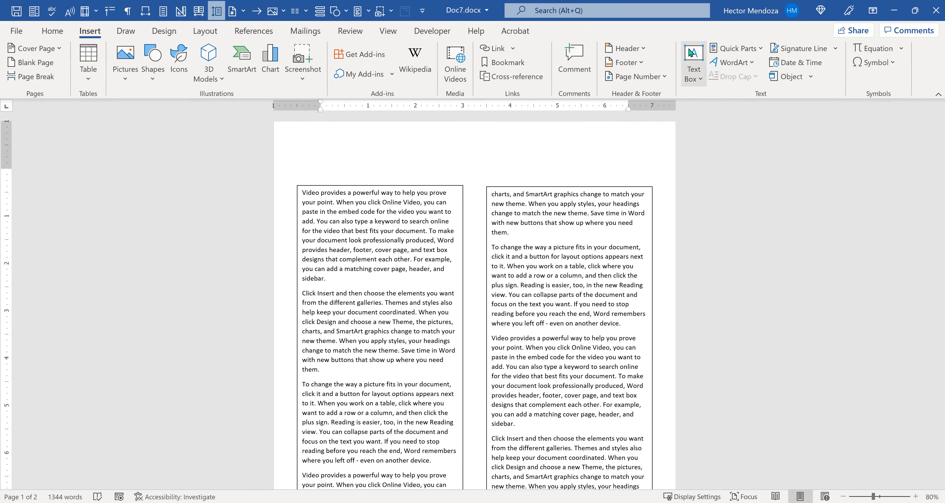
pyautogui.click(694, 55)
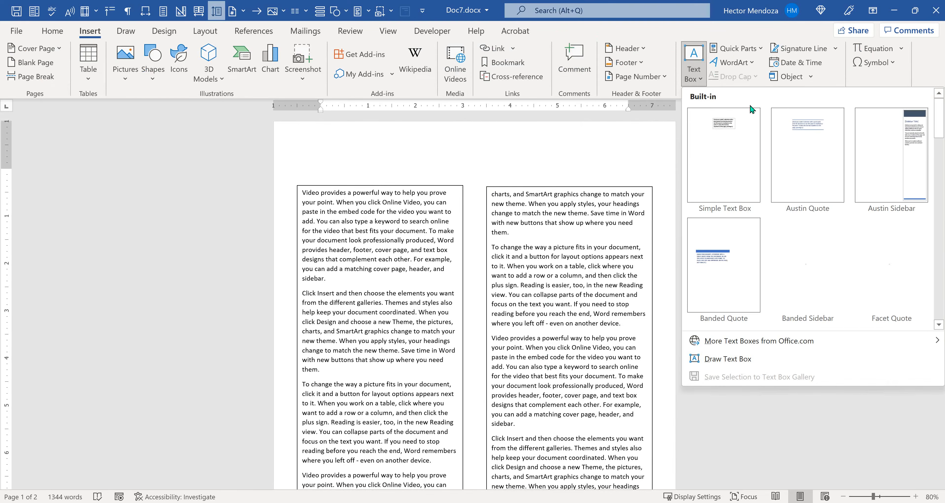
pyautogui.click(724, 157)
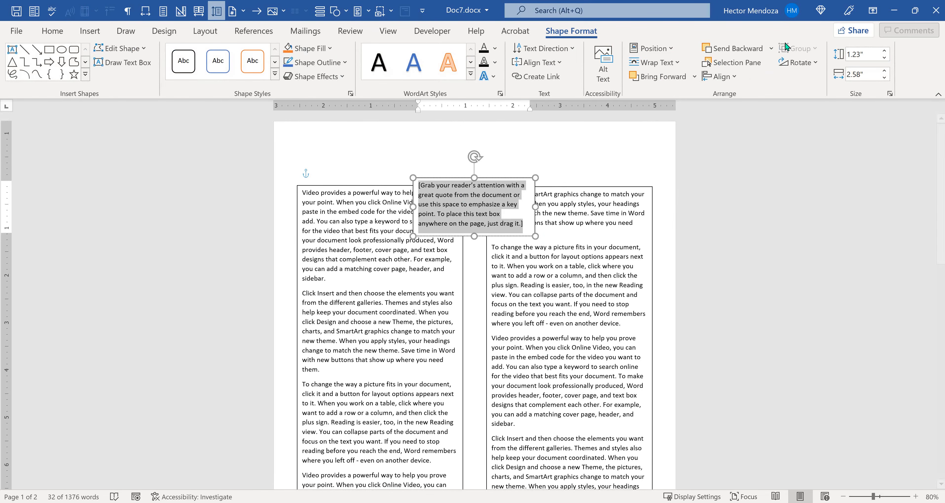
pyautogui.click(491, 180)
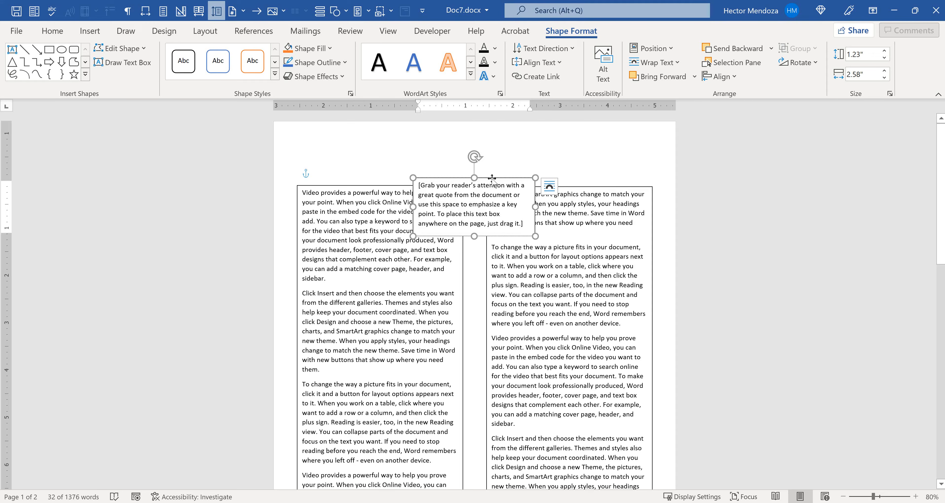
pyautogui.click(550, 186)
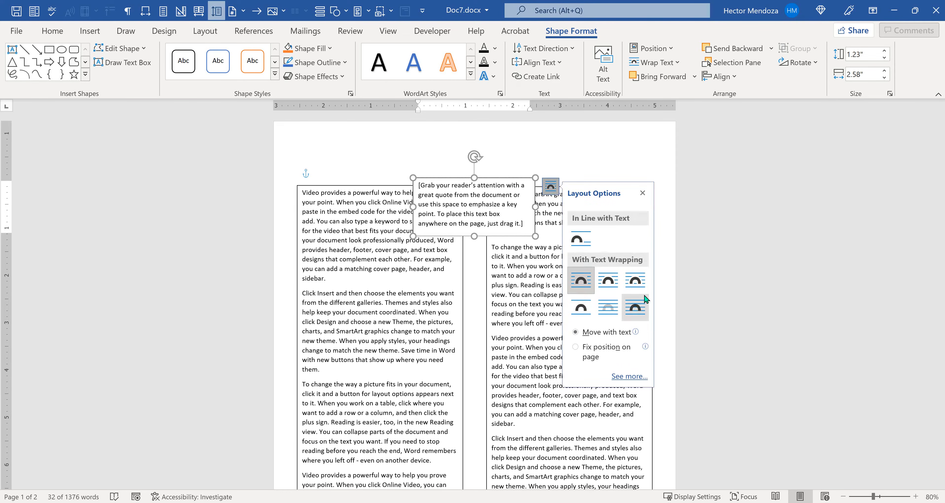
pyautogui.click(634, 308)
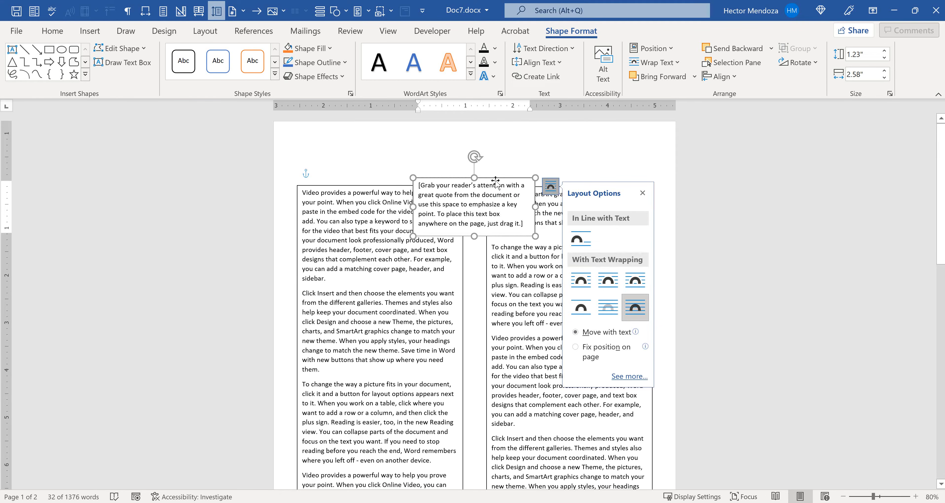
# - Place the new text box above the portrait columns and resize it to about 7.5" wide and 0.95" high, spanning both
pyautogui.moveTo(495, 180); pyautogui.dragTo(380, 130)
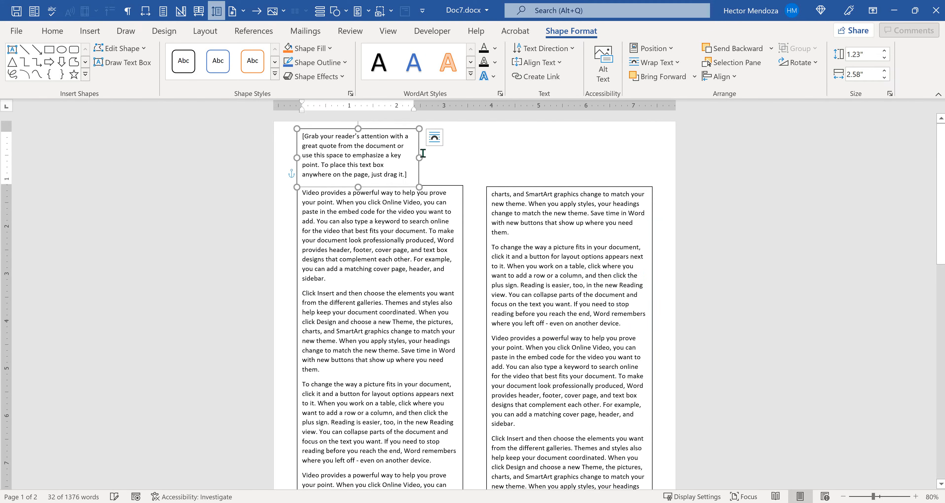
pyautogui.moveTo(421, 155); pyautogui.dragTo(652, 156)
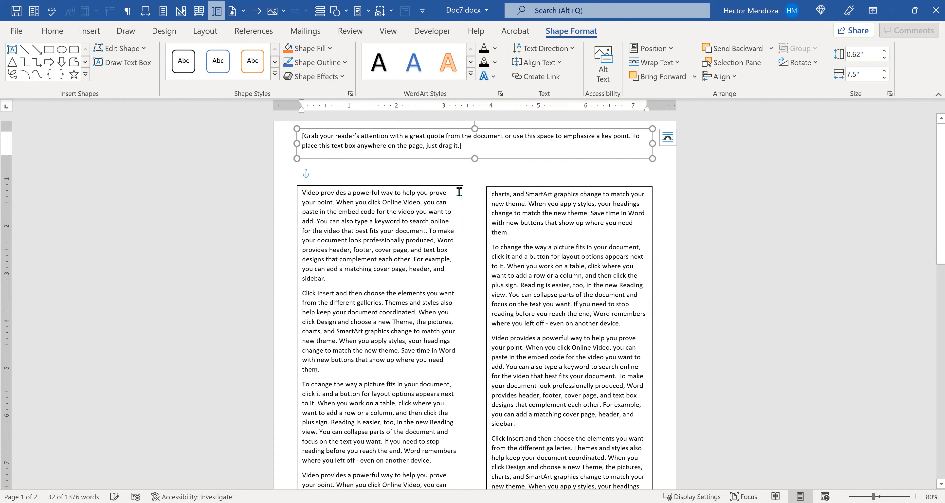
pyautogui.moveTo(475, 159); pyautogui.dragTo(474, 173)
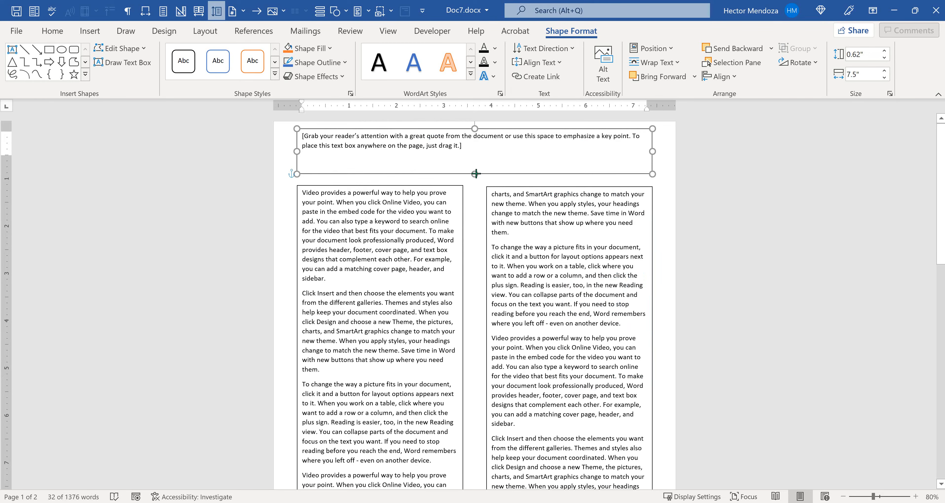
# - Replace the placeholder text in the wide text box with the title "Column Test", centred and blue
pyautogui.click(481, 156)
pyautogui.press('Delete')
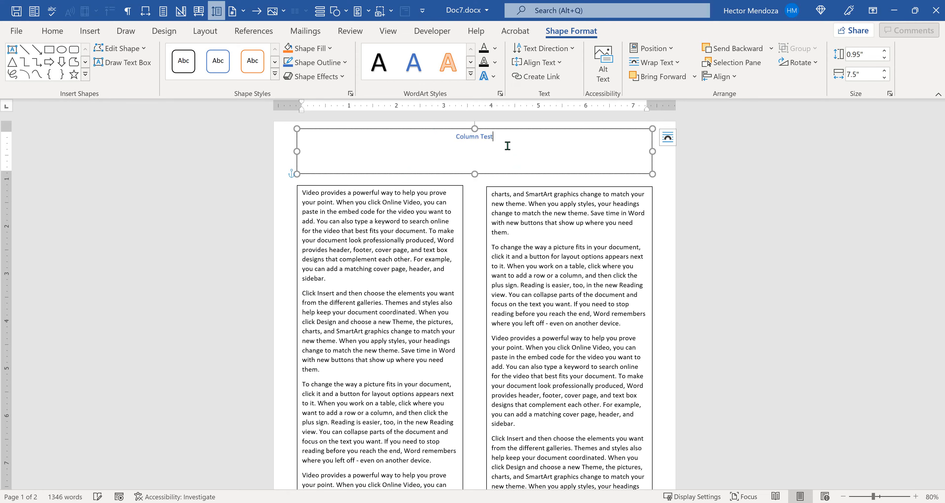
pyautogui.write('a')
pyautogui.press('BackSpace')
# - Enlarge the whole "Column Test" title by ten font-size increments so it fills the height of its text box
pyautogui.hotkey('ctrl', 'a')
pyautogui.hotkey('ctrl', 'shift', '.')
pyautogui.hotkey('ctrl', 'shift', '.')
pyautogui.hotkey('ctrl', 'shift', '.')
pyautogui.hotkey('ctrl', 'shift', '.')
pyautogui.hotkey('ctrl', 'shift', '.')
pyautogui.hotkey('ctrl', 'shift', '.')
pyautogui.hotkey('ctrl', 'shift', '.')
pyautogui.hotkey('ctrl', 'shift', '.')
pyautogui.hotkey('ctrl', 'shift', '.')
pyautogui.hotkey('ctrl', 'shift', '.')
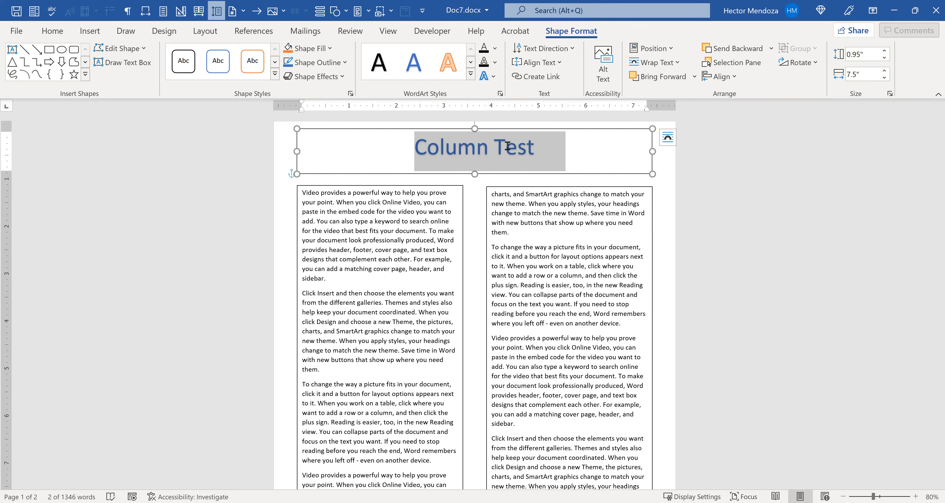
pyautogui.click(605, 140)
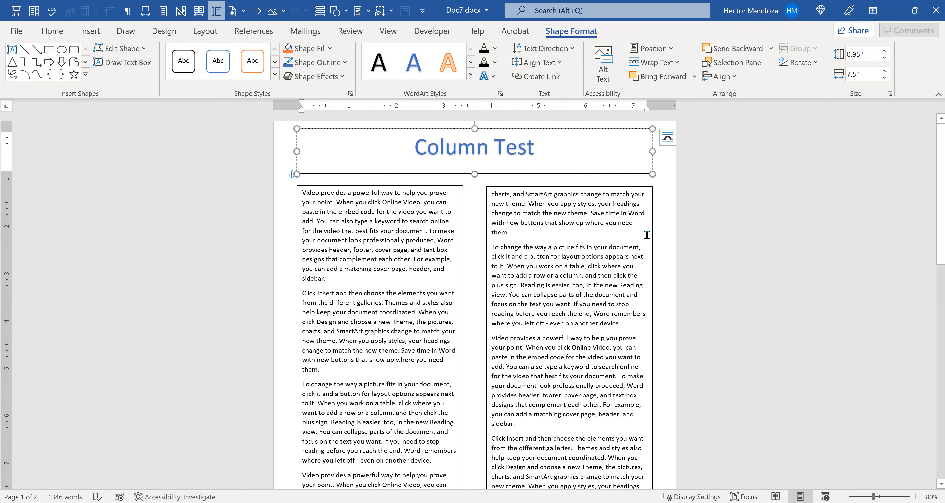
# - Insert the stock photo of white paper figures on a green background at the start of the first landscape column
pyautogui.keyDown('ctrl'); pyautogui.scroll(-3, 586, 250); pyautogui.keyUp('ctrl')
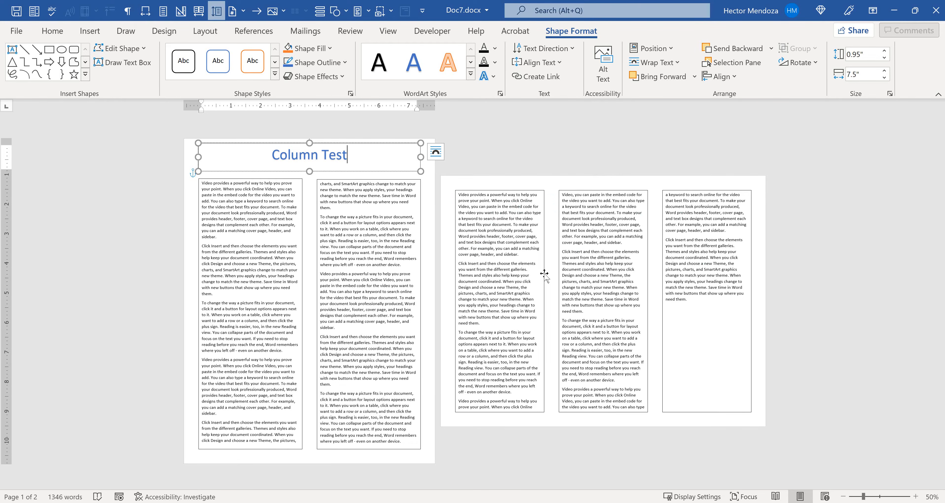
pyautogui.click(461, 194)
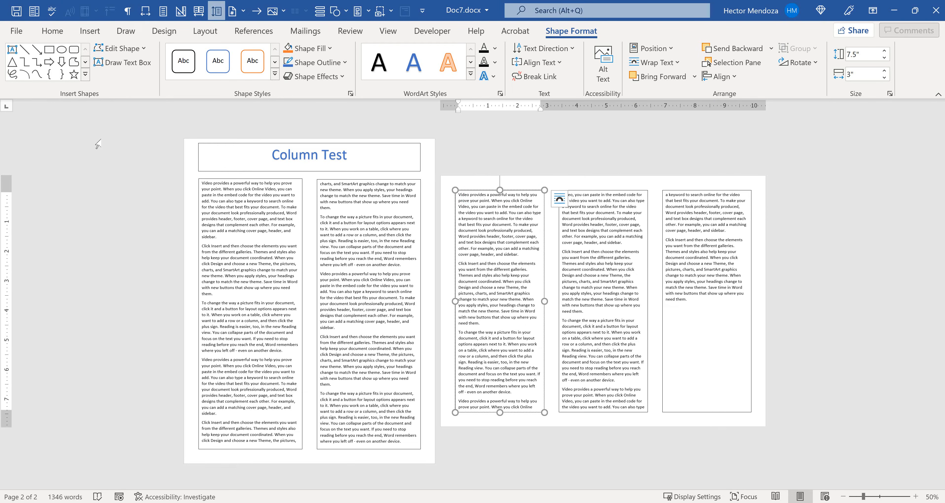
pyautogui.click(90, 31)
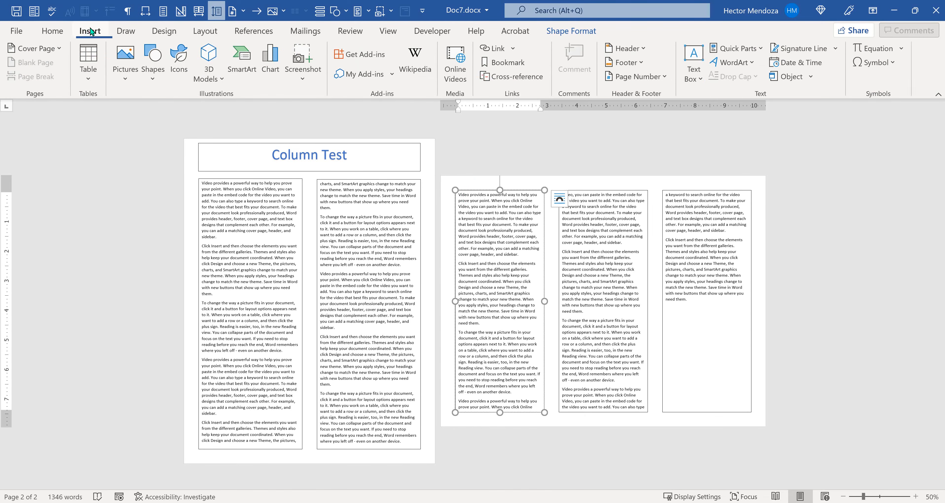
pyautogui.click(126, 60)
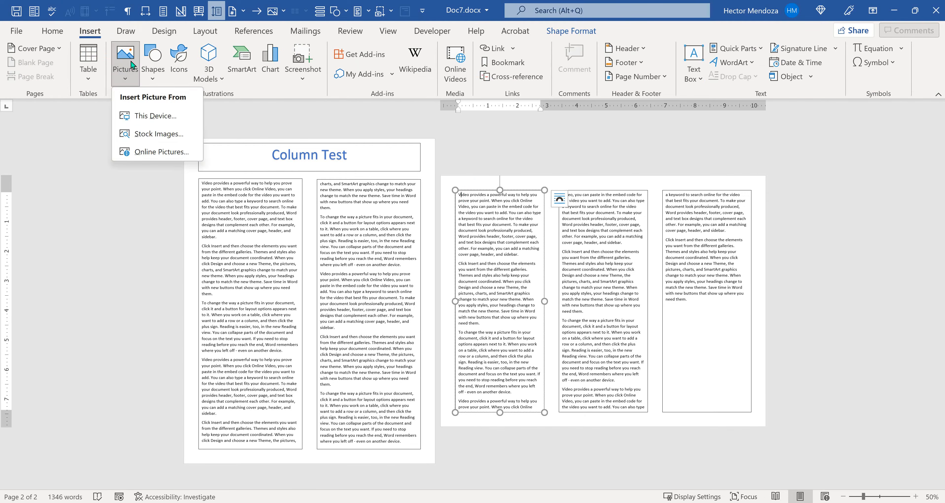
pyautogui.click(158, 134)
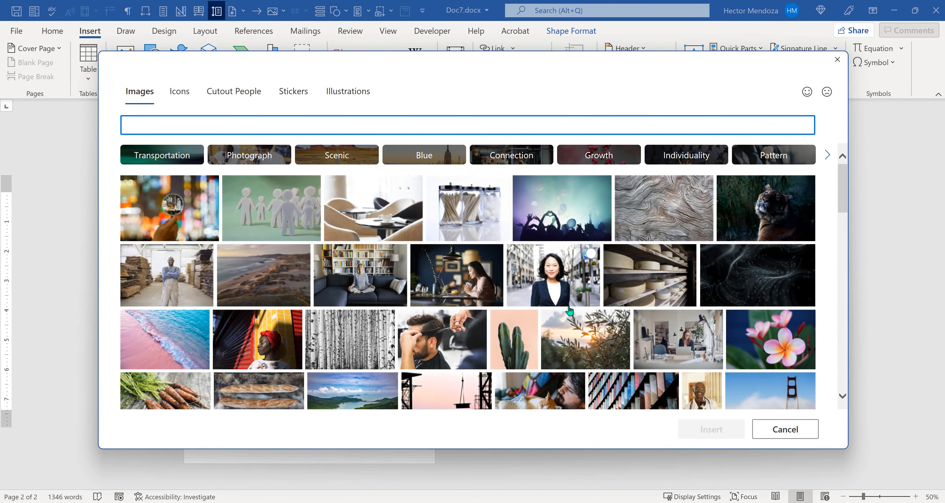
pyautogui.click(283, 207)
pyautogui.click(730, 431)
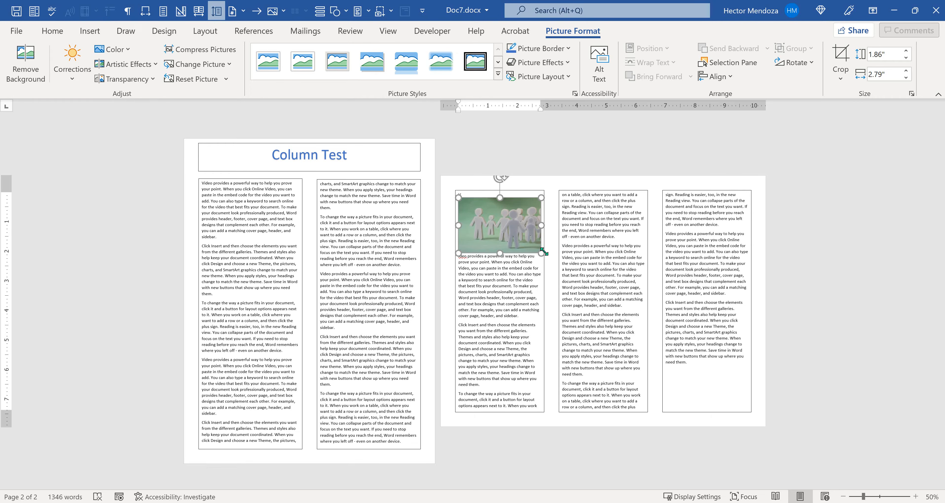
# - Enlarge the inserted photo past the first landscape column's edge, and delete it from the text box
pyautogui.moveTo(546, 257)
pyautogui.mouseDown()
pyautogui.moveTo(561, 267)
pyautogui.moveTo(552, 249)
pyautogui.moveTo(567, 270)
pyautogui.moveTo(557, 257)
pyautogui.mouseUp()
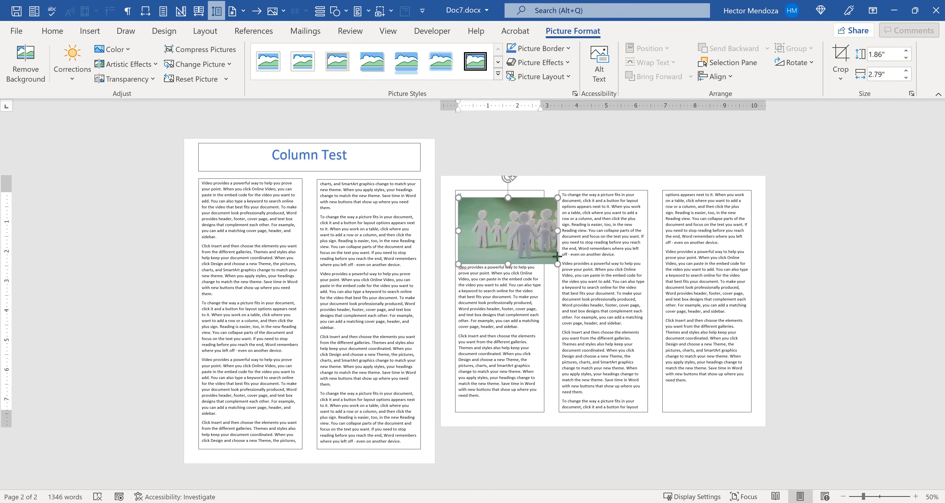
pyautogui.press('Delete')
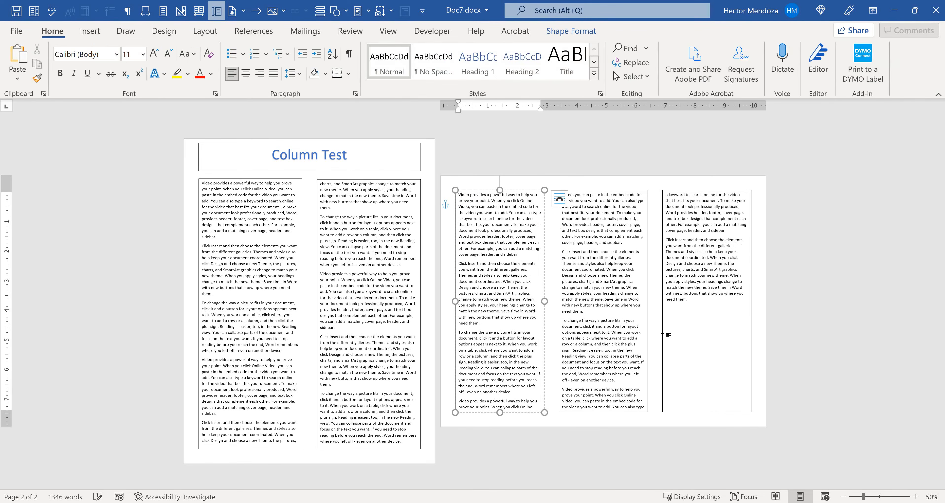
pyautogui.click(761, 319)
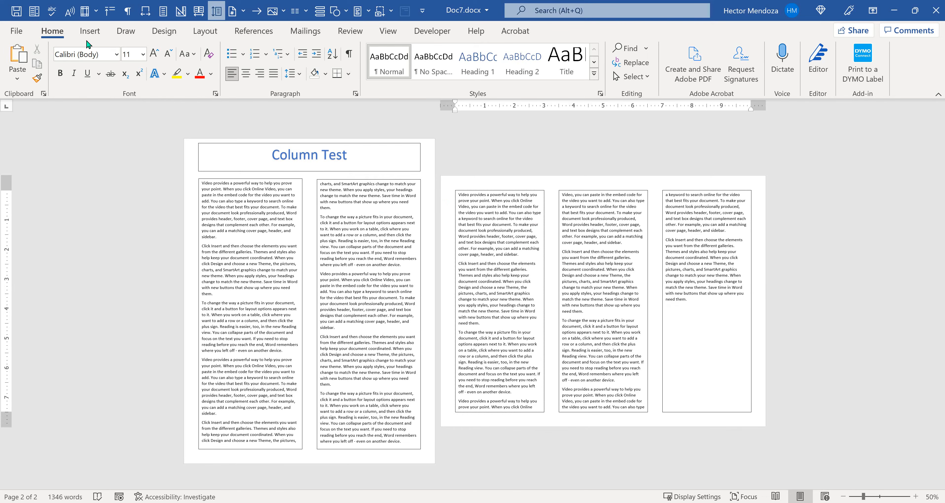
# - Insert the stock photo of pink and white flowers on the landscape page and set its layout to In Front of Text
pyautogui.click(90, 31)
pyautogui.click(124, 73)
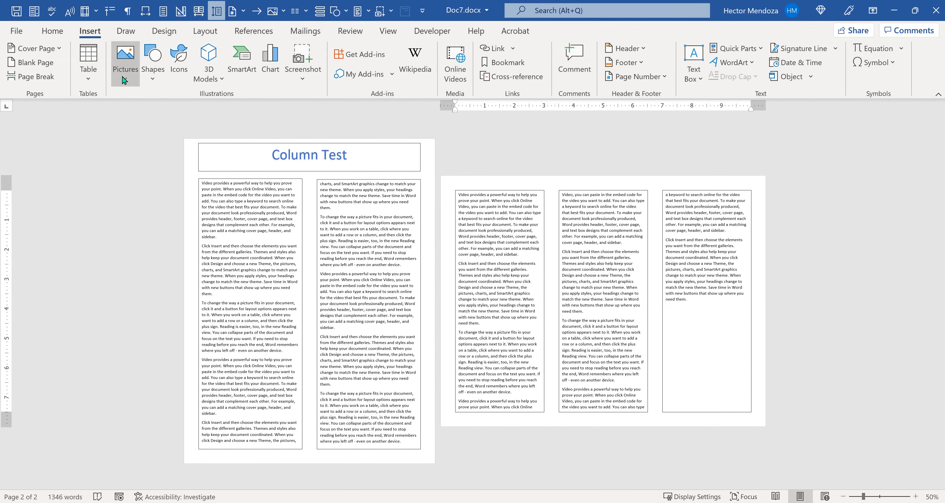
pyautogui.click(154, 143)
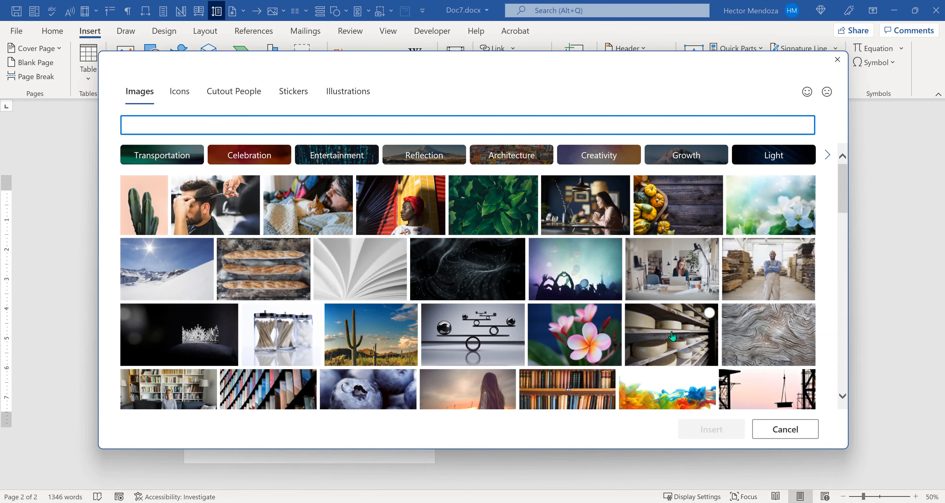
pyautogui.click(572, 333)
pyautogui.click(703, 430)
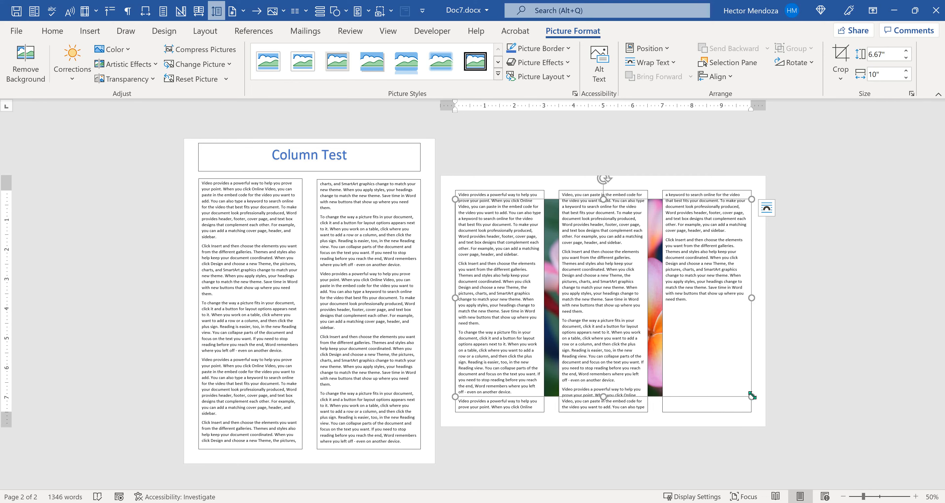
pyautogui.click(766, 208)
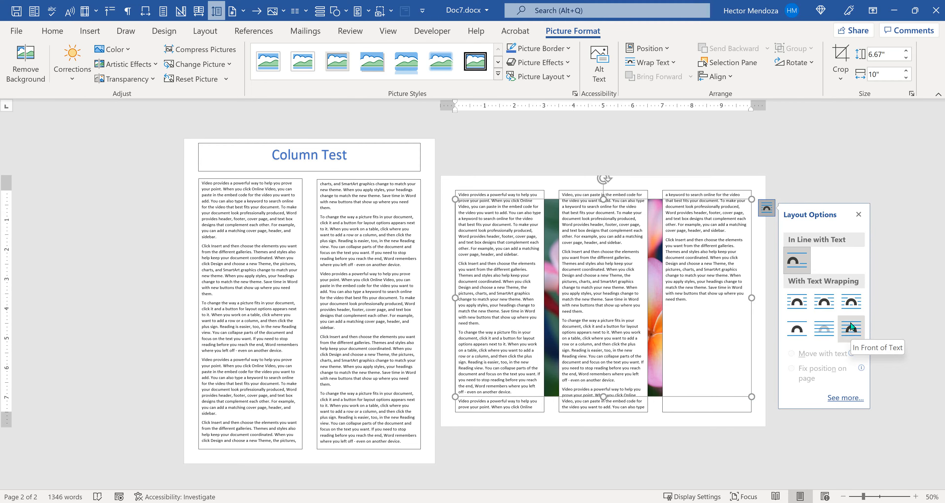
pyautogui.click(850, 326)
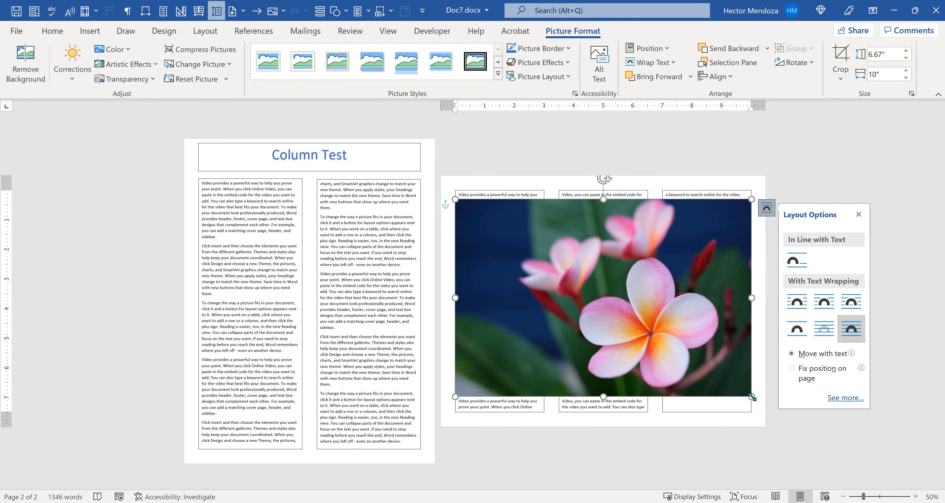
# - Shrink the flower photo to about 2.02" by 3.02" and place it over the top of the first landscape column, matching its width
pyautogui.moveTo(751, 397); pyautogui.dragTo(561, 256)
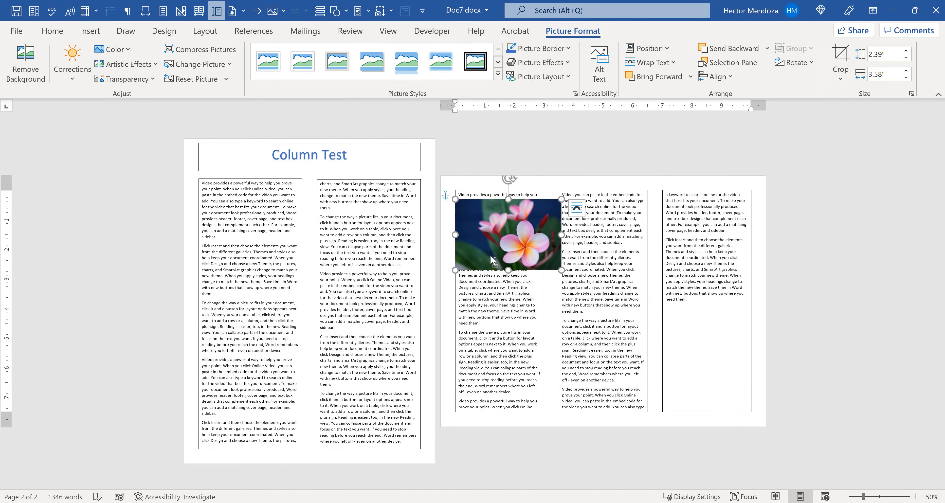
pyautogui.keyDown('ctrl'); pyautogui.scroll(6, 489, 255); pyautogui.keyUp('ctrl')
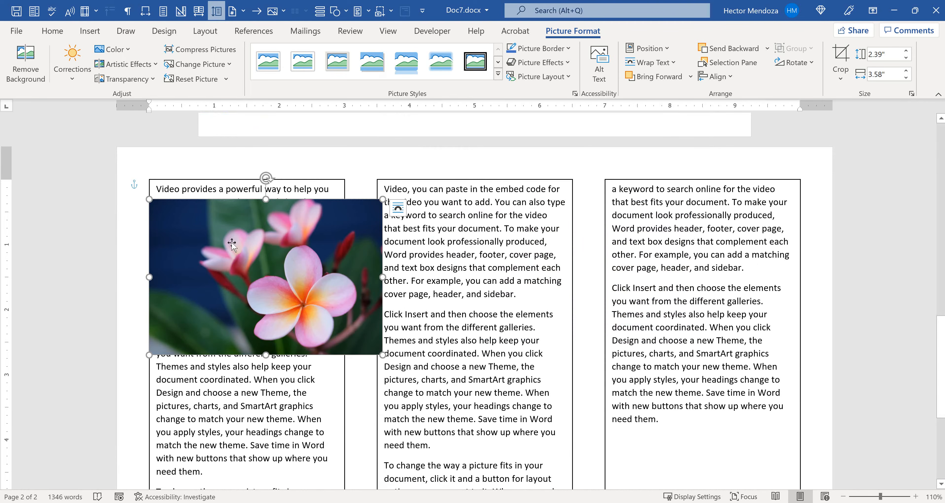
pyautogui.moveTo(214, 240); pyautogui.dragTo(213, 222)
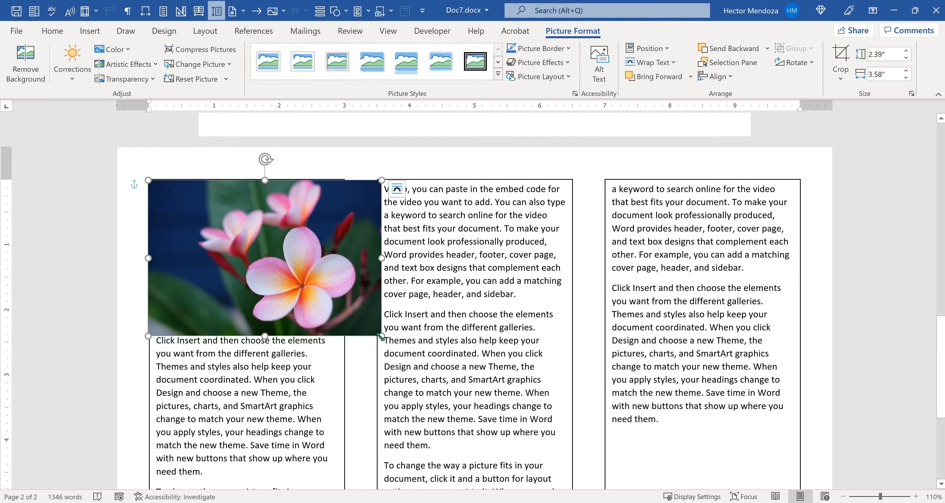
pyautogui.moveTo(381, 336); pyautogui.dragTo(344, 312)
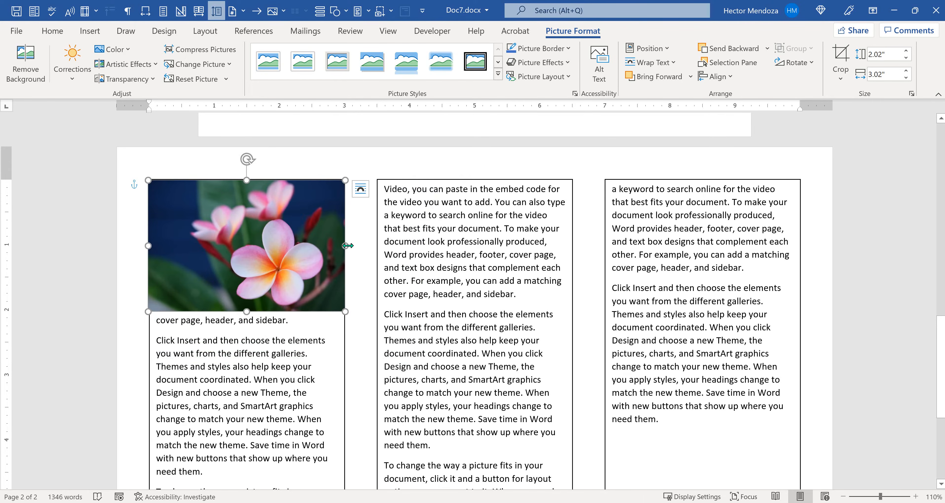
# - Try stretching the flower photo across the second column and enlarging it from a corner, undoing each resize
pyautogui.moveTo(350, 248); pyautogui.dragTo(609, 259)
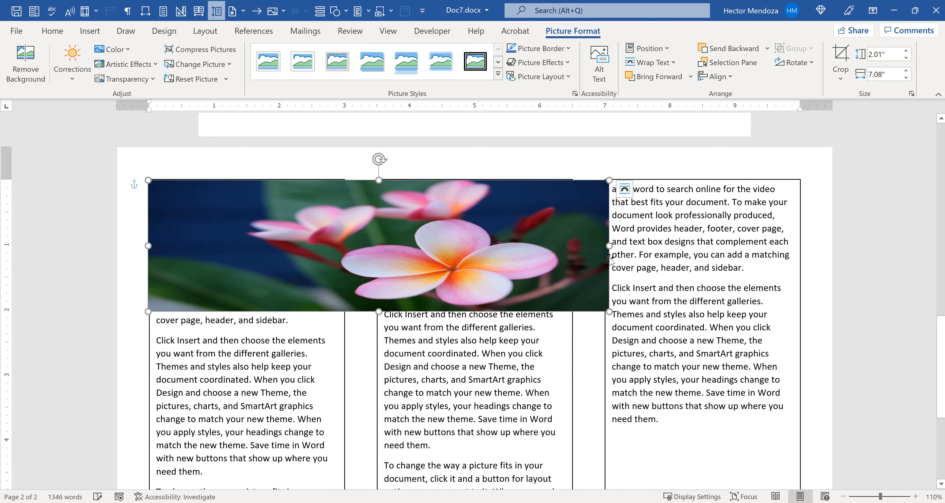
pyautogui.hotkey('ctrl', 'z')
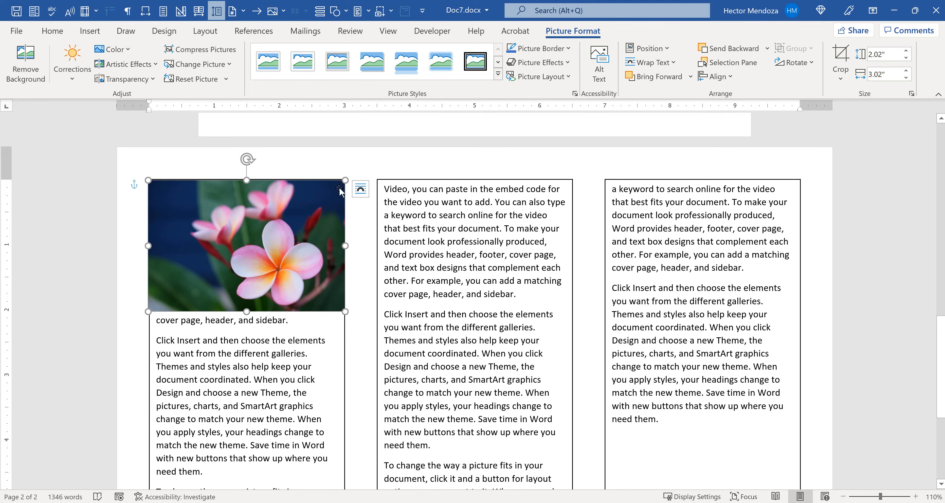
pyautogui.moveTo(345, 179); pyautogui.dragTo(363, 170)
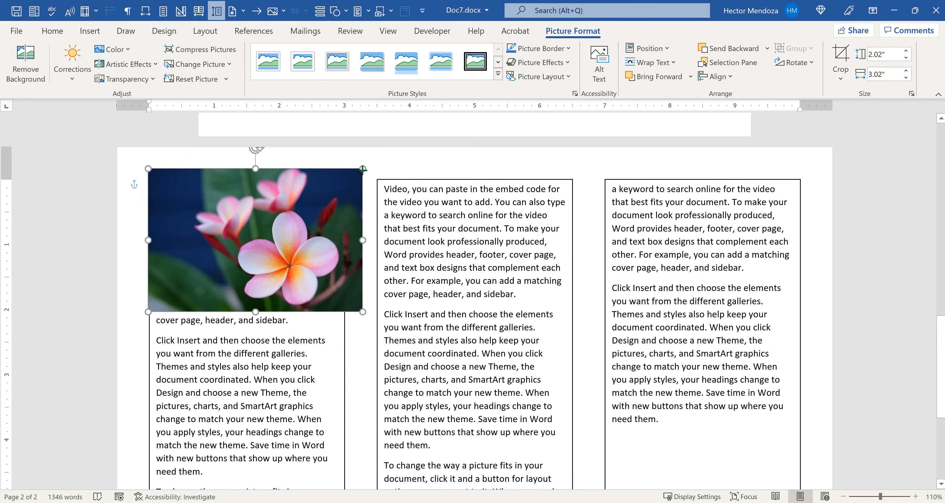
pyautogui.hotkey('ctrl', 'z')
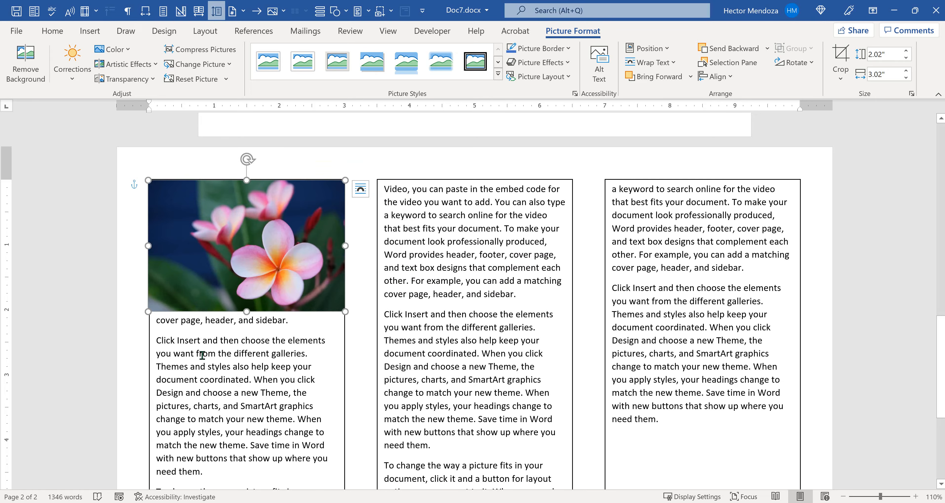
# - Try Square text wrapping on the flower photo over the first landscape column
pyautogui.scroll(-1, 252, 372)
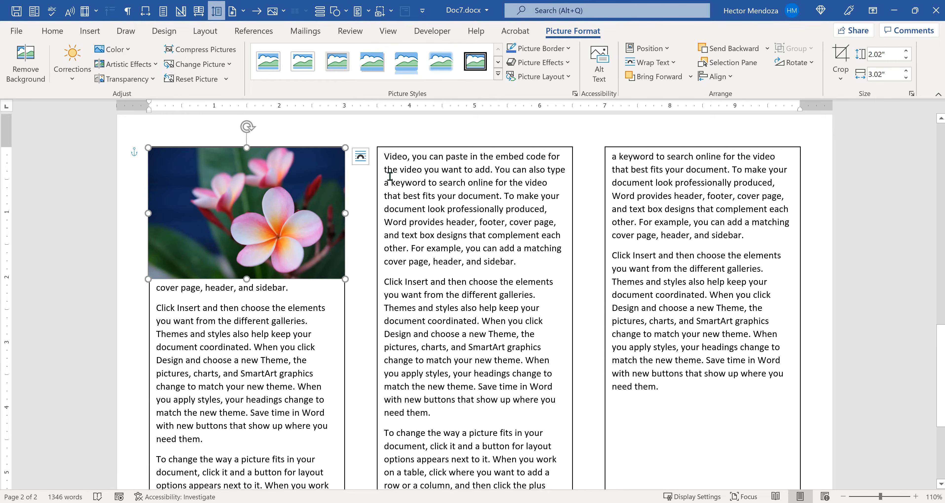
pyautogui.click(361, 157)
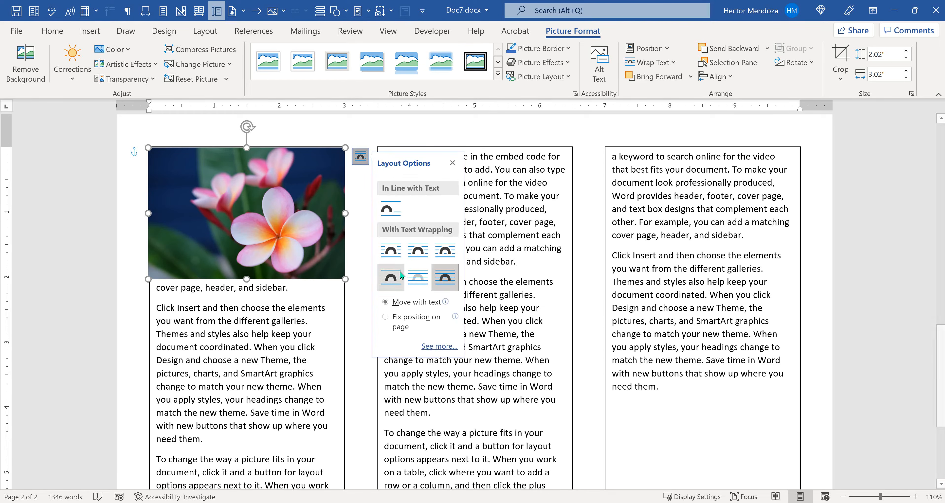
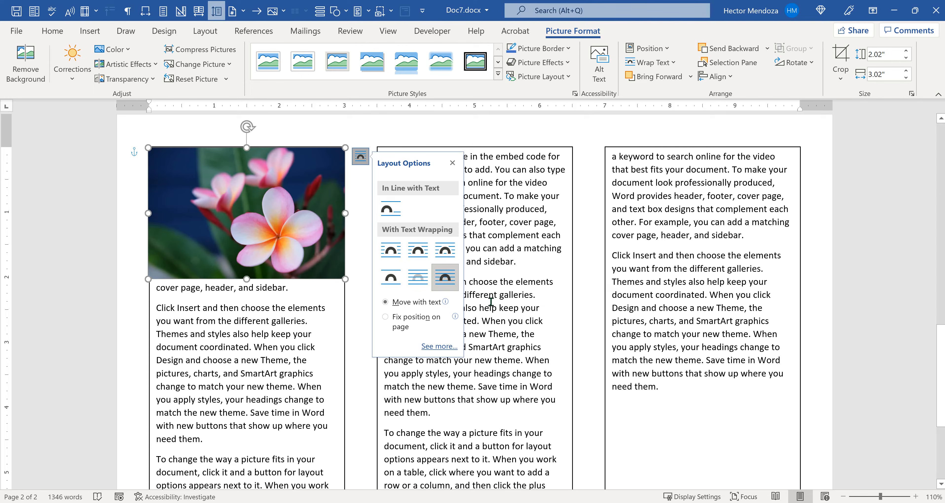
pyautogui.click(391, 252)
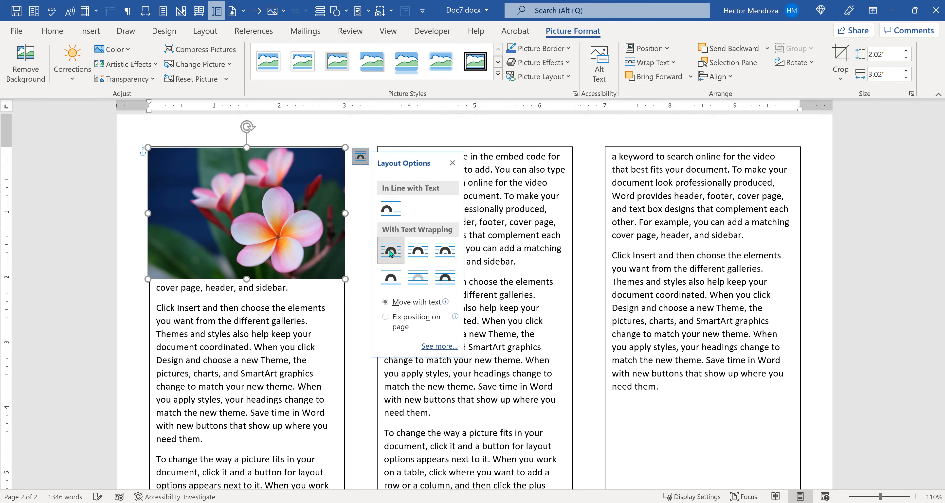
pyautogui.click(644, 446)
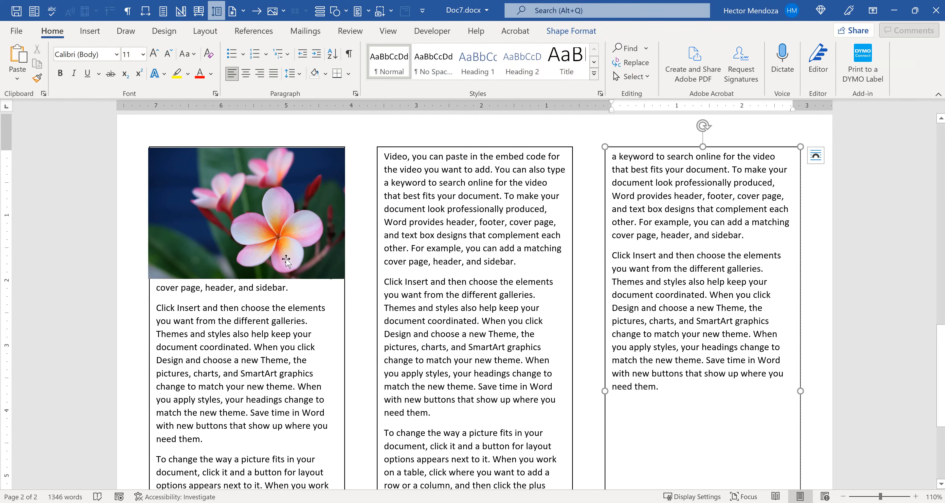
pyautogui.click(258, 211)
pyautogui.moveTo(258, 211); pyautogui.dragTo(312, 196)
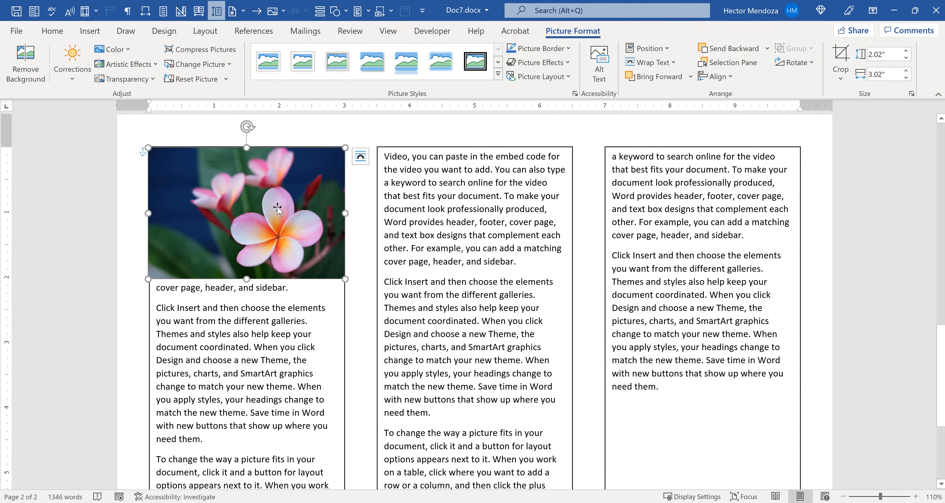
# - Try the In Line with Text layout on the flower photo and undo it
pyautogui.click(361, 156)
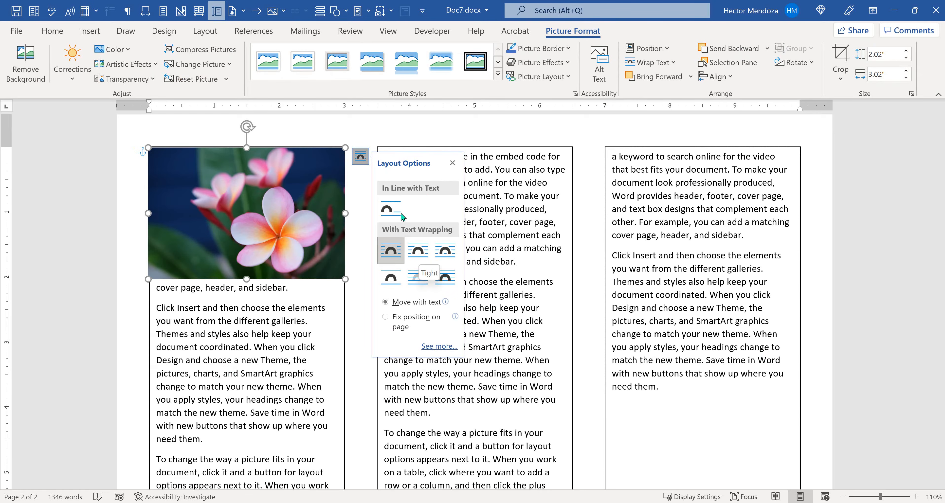
pyautogui.click(395, 215)
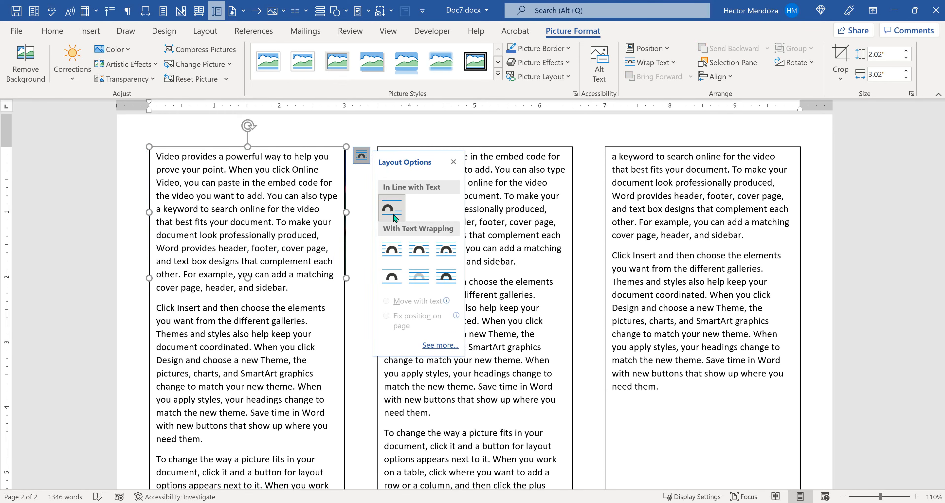
pyautogui.hotkey('ctrl', 'z')
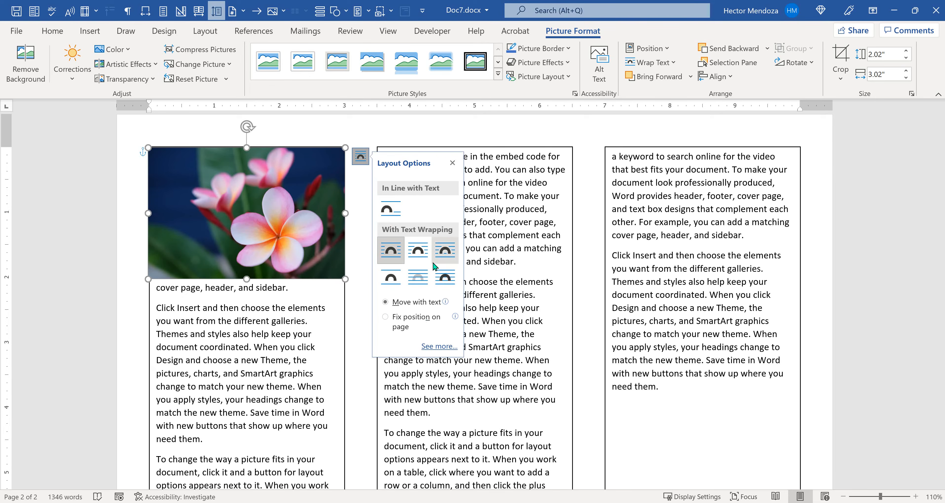
# - Apply Through wrapping to the flower photo and shrink it to about 1.89" by 2.84", inside the first column's borders
pyautogui.click(446, 252)
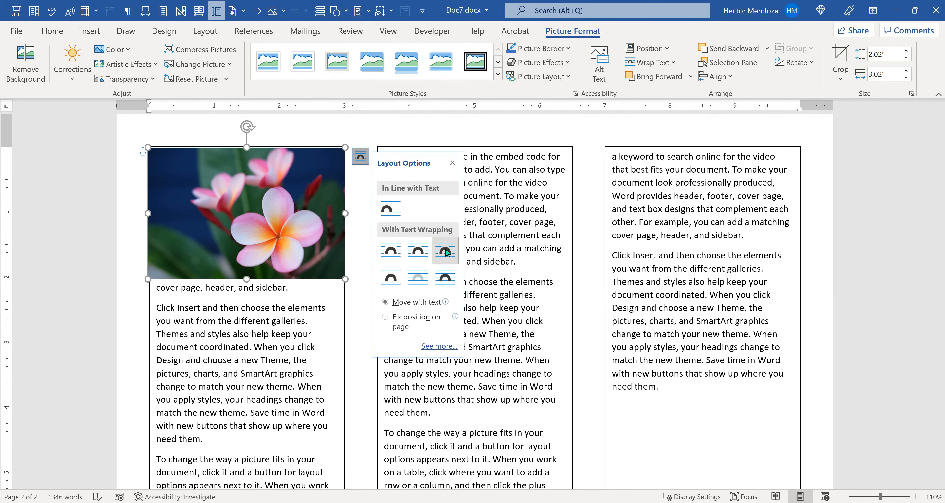
pyautogui.click(824, 320)
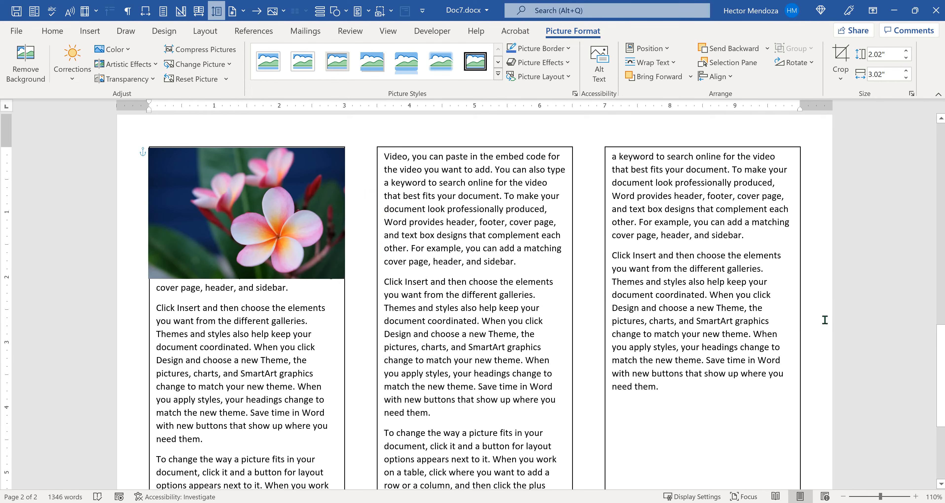
pyautogui.click(236, 219)
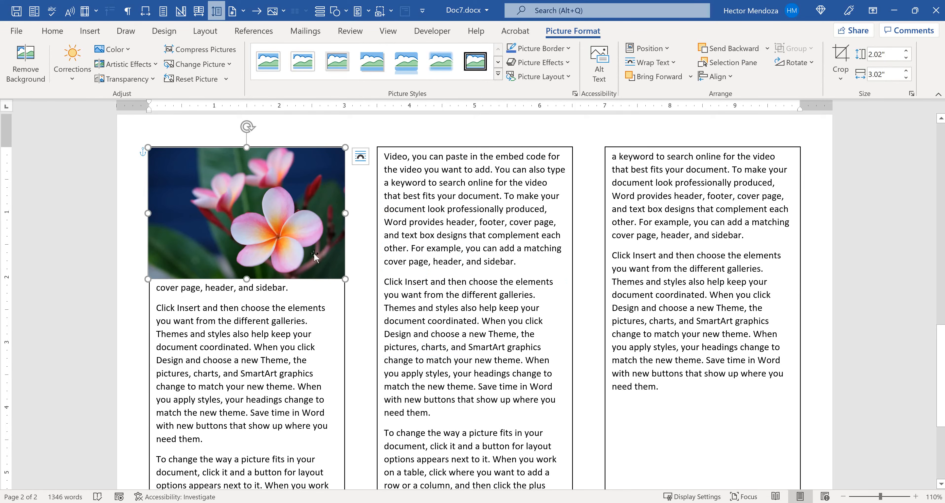
pyautogui.moveTo(345, 278); pyautogui.dragTo(342, 277)
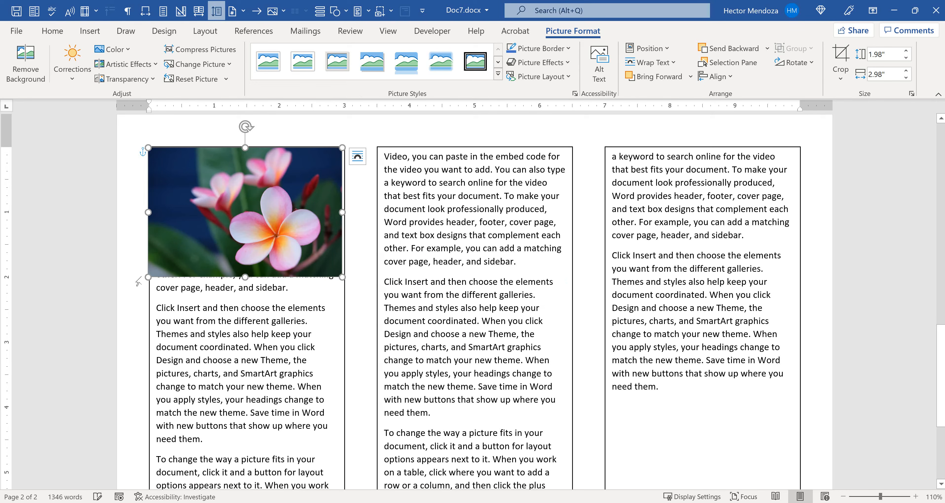
pyautogui.moveTo(151, 276); pyautogui.dragTo(152, 269)
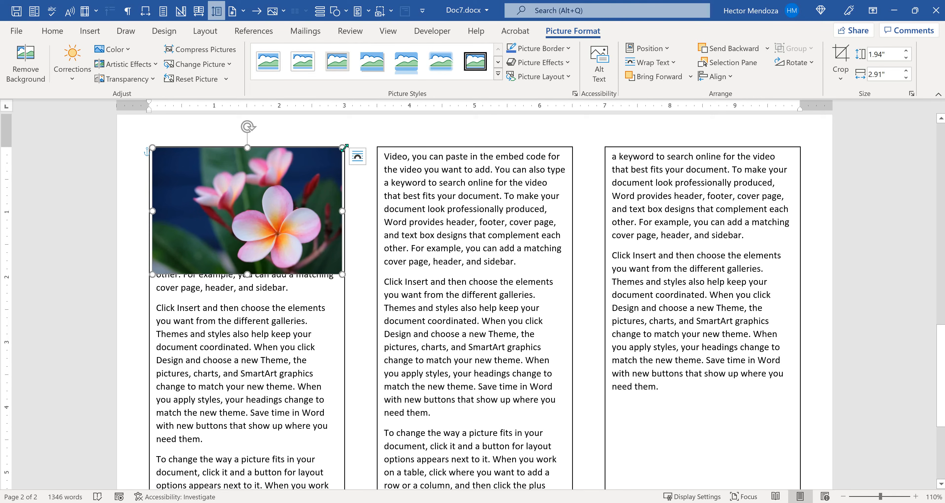
pyautogui.moveTo(344, 147); pyautogui.dragTo(337, 150)
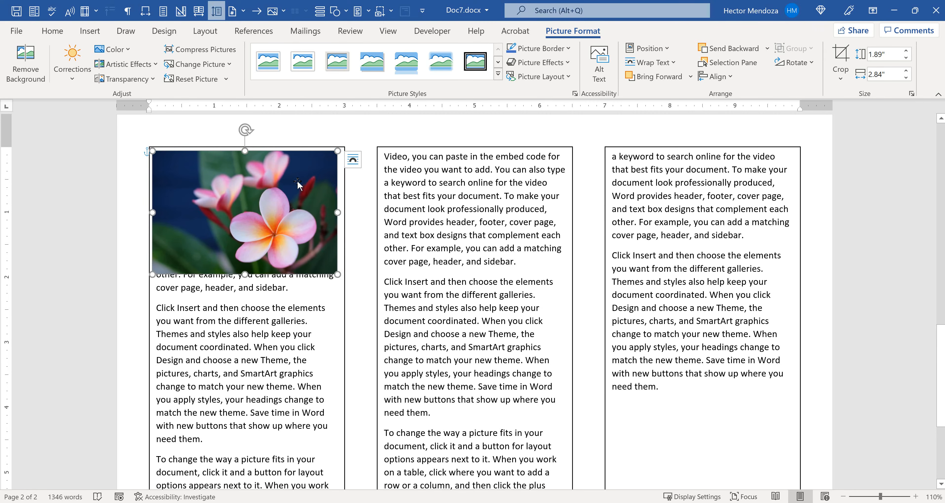
# - Cut the flower photo, paste it at the start of the first landscape column's text, and enlarge it slightly to span the text width
pyautogui.press('Delete')
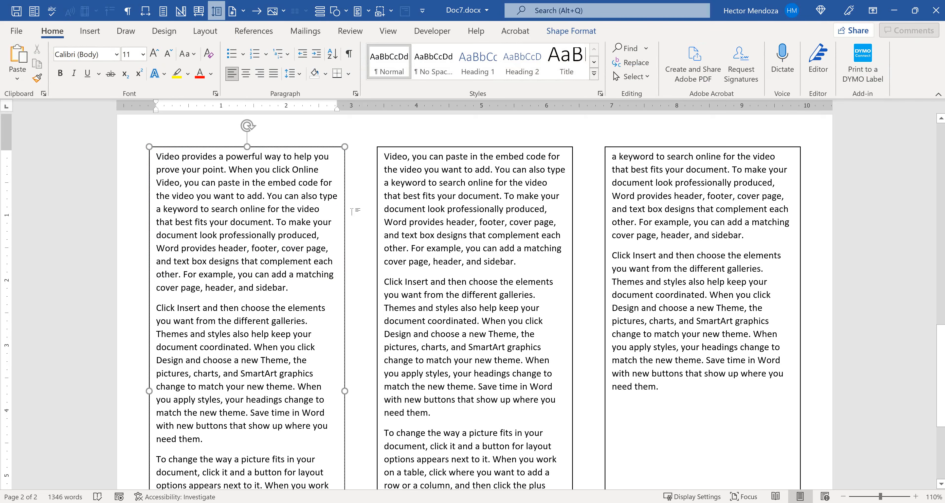
pyautogui.hotkey('ctrl', 'v')
pyautogui.scroll(-3, 702, 265)
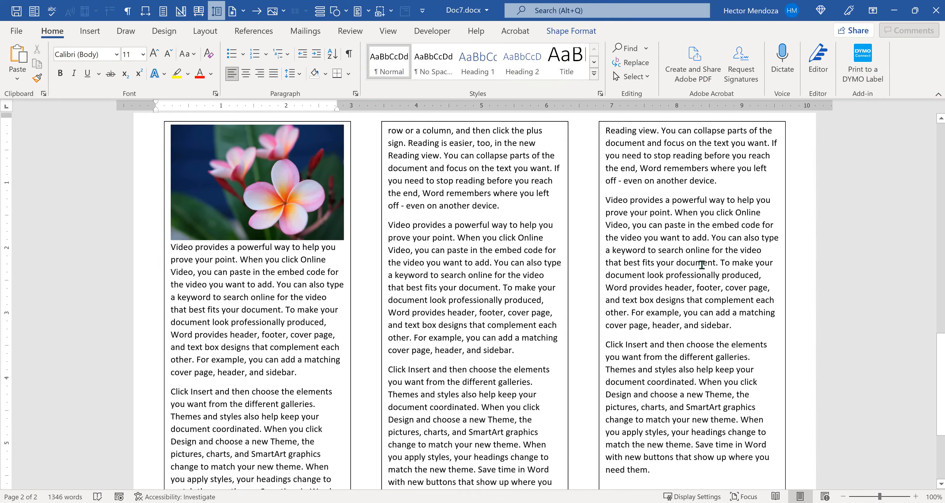
pyautogui.click(360, 228)
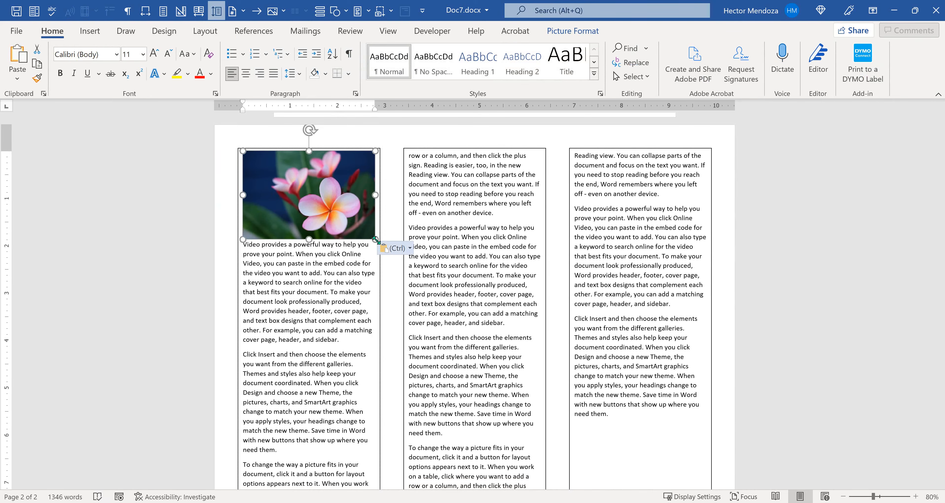
pyautogui.moveTo(375, 239)
pyautogui.mouseDown()
pyautogui.moveTo(299, 161)
pyautogui.moveTo(312, 189)
pyautogui.moveTo(358, 215)
pyautogui.moveTo(408, 276)
pyautogui.moveTo(337, 241)
pyautogui.moveTo(354, 225)
pyautogui.moveTo(377, 236)
pyautogui.mouseUp()
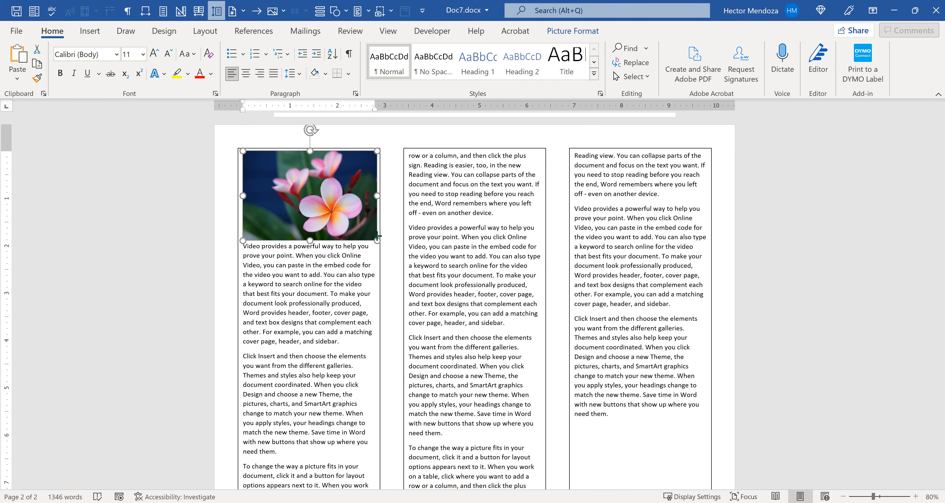
pyautogui.click(711, 291)
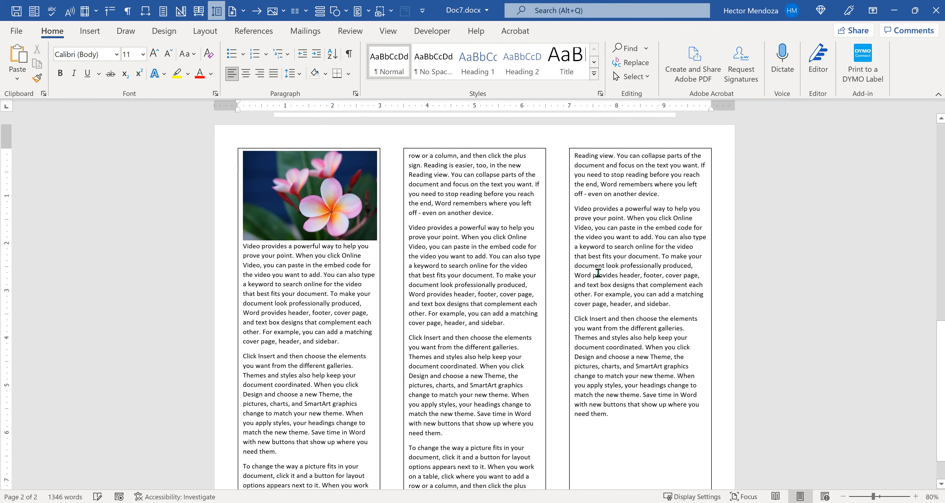
# - Lower the top edge of the middle landscape column to open a space for a title above it
pyautogui.keyDown('ctrl'); pyautogui.scroll(-3, 598, 272); pyautogui.keyUp('ctrl')
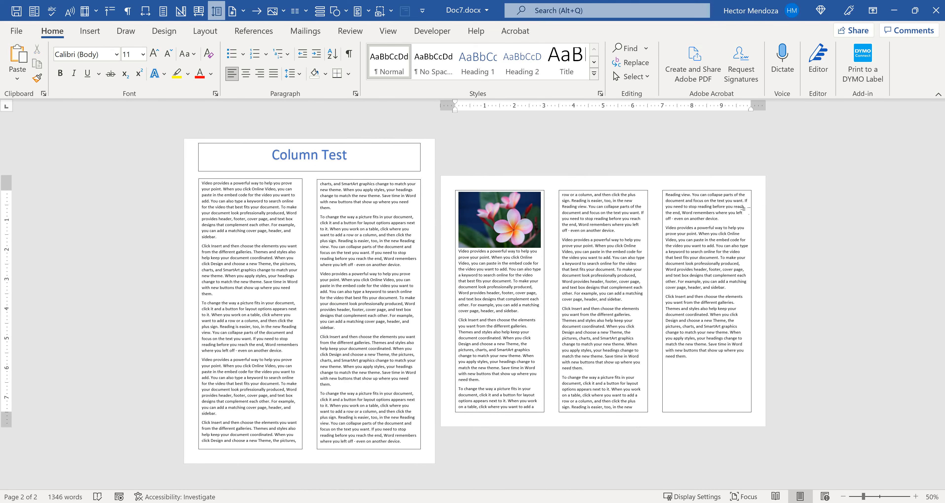
pyautogui.click(751, 213)
pyautogui.scroll(4, 751, 214)
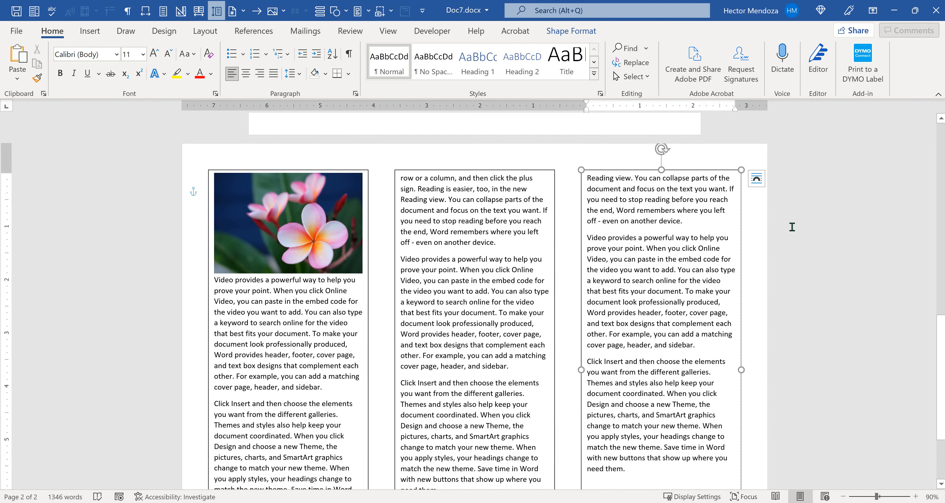
pyautogui.click(796, 226)
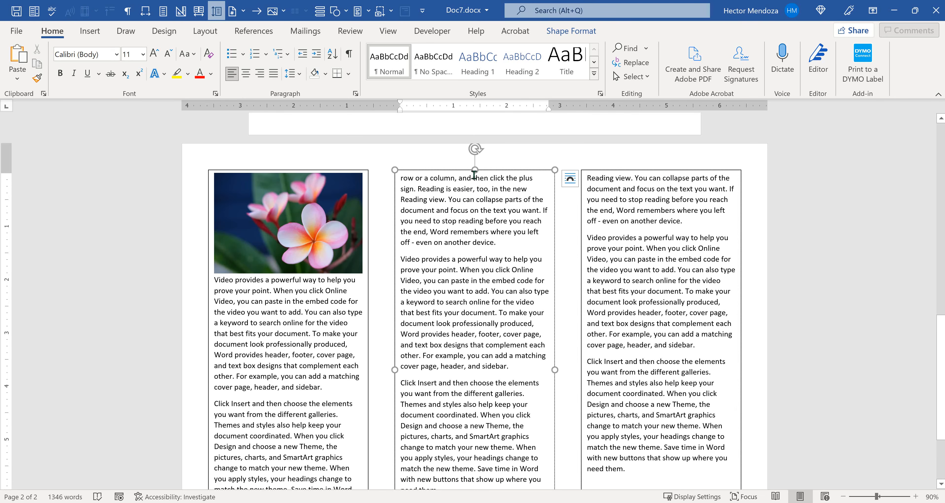
pyautogui.moveTo(480, 170); pyautogui.dragTo(484, 209)
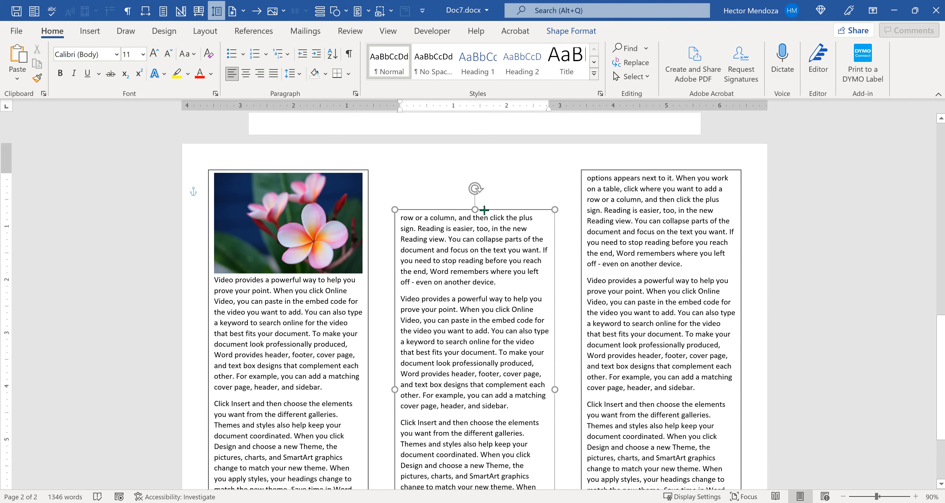
pyautogui.click(794, 216)
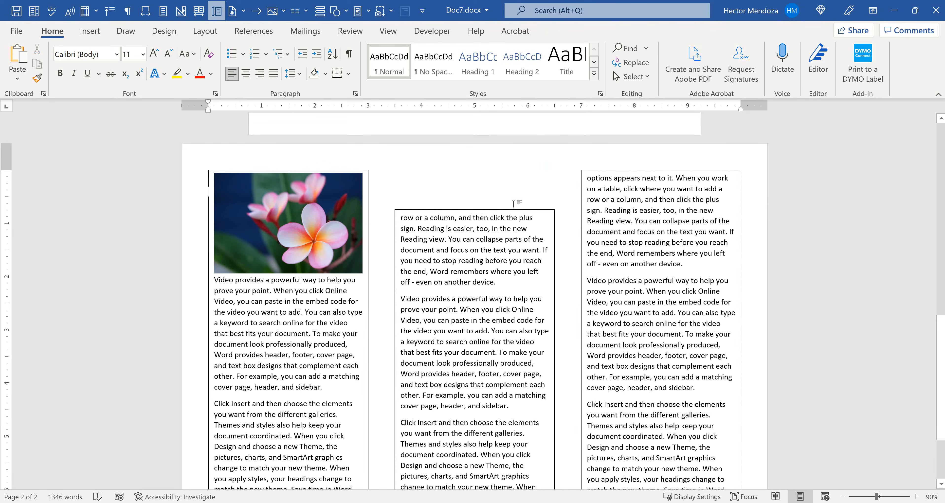
# - Draw a straight horizontal guide line about 6.75" long and move it onto the middle column's top edge, spanning the third column
pyautogui.click(90, 31)
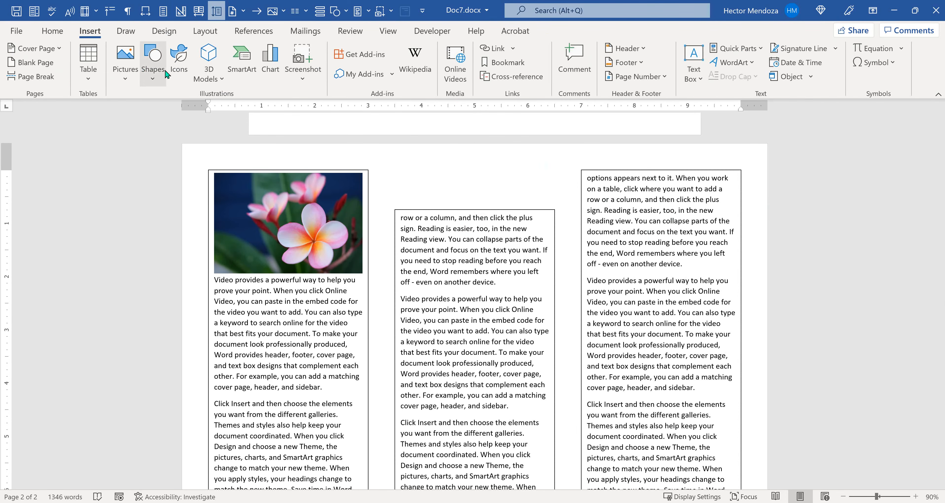
pyautogui.click(155, 73)
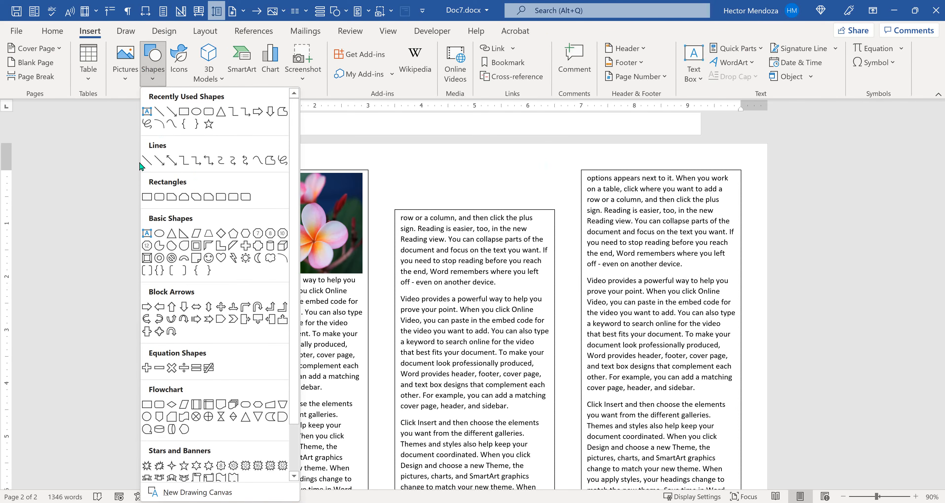
pyautogui.click(404, 191)
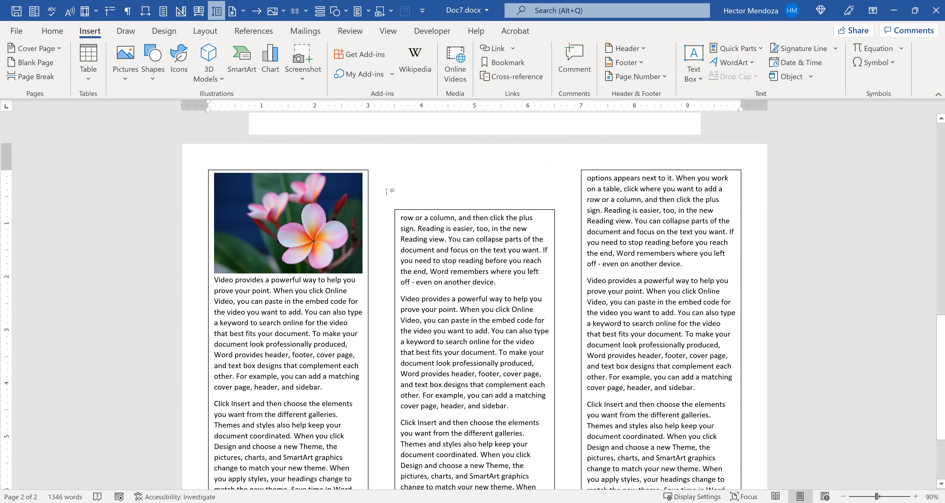
pyautogui.click(125, 70)
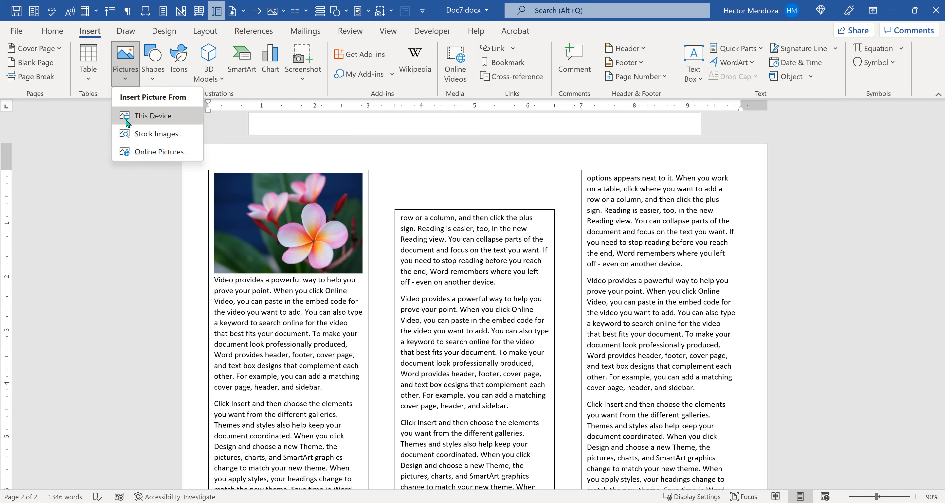
pyautogui.click(153, 81)
pyautogui.click(147, 161)
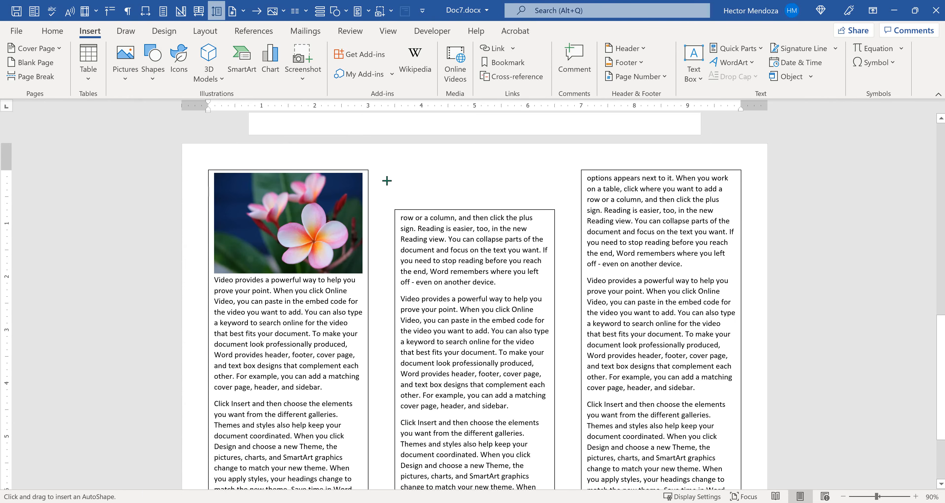
pyautogui.moveTo(396, 180); pyautogui.dragTo(755, 180)
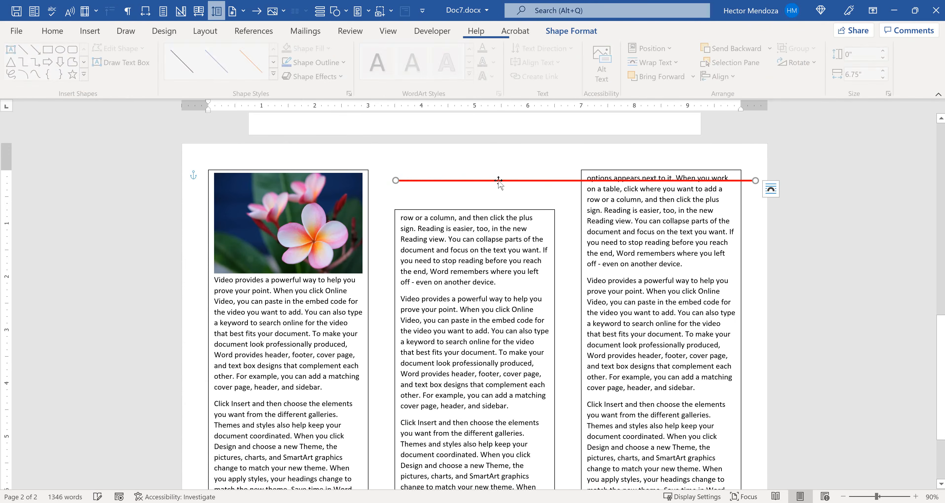
pyautogui.moveTo(502, 180); pyautogui.dragTo(488, 209)
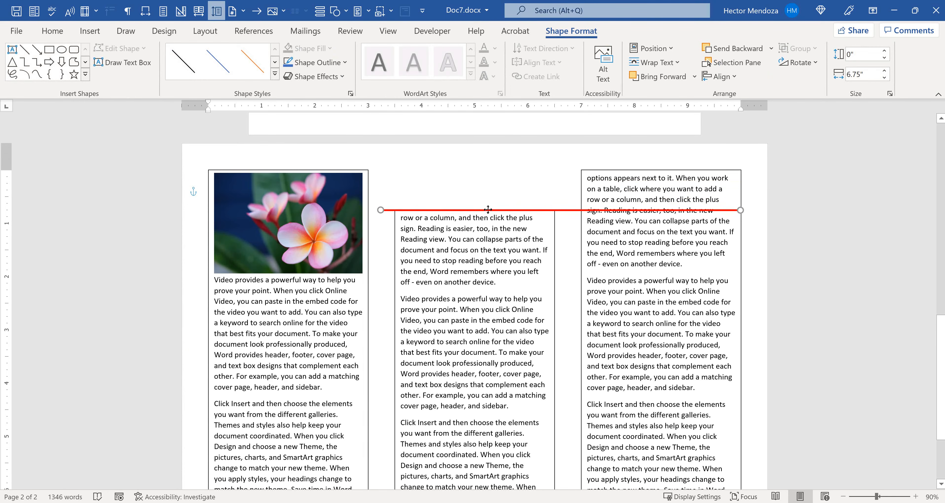
# - Lower the third landscape column's top edge to the red guide line, and delete the line
pyautogui.click(661, 256)
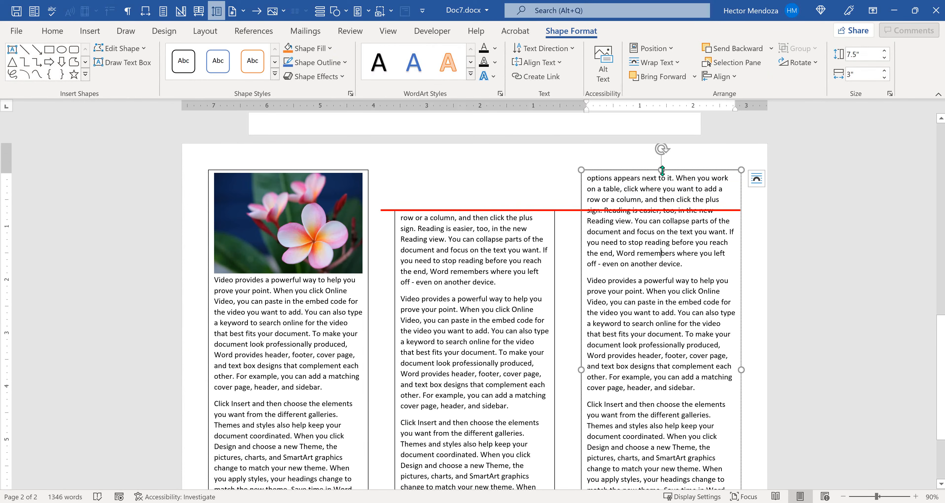
pyautogui.moveTo(662, 170); pyautogui.dragTo(663, 209)
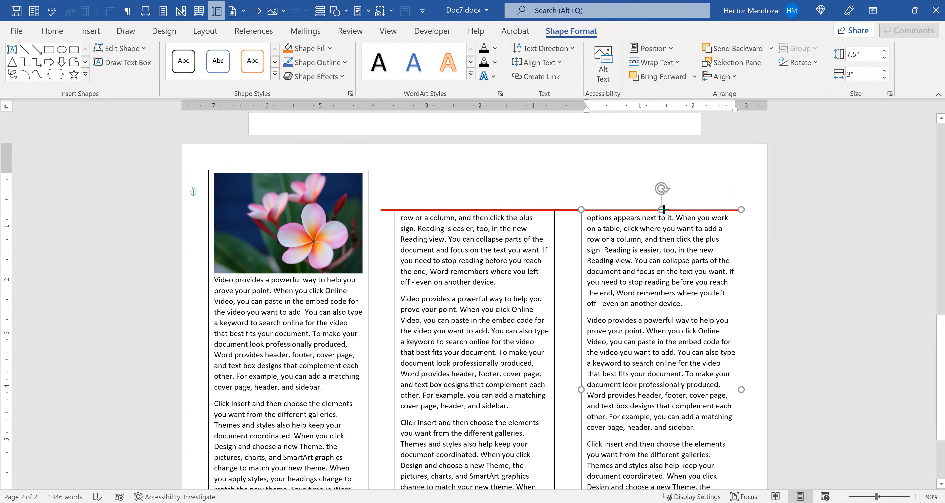
pyautogui.click(568, 209)
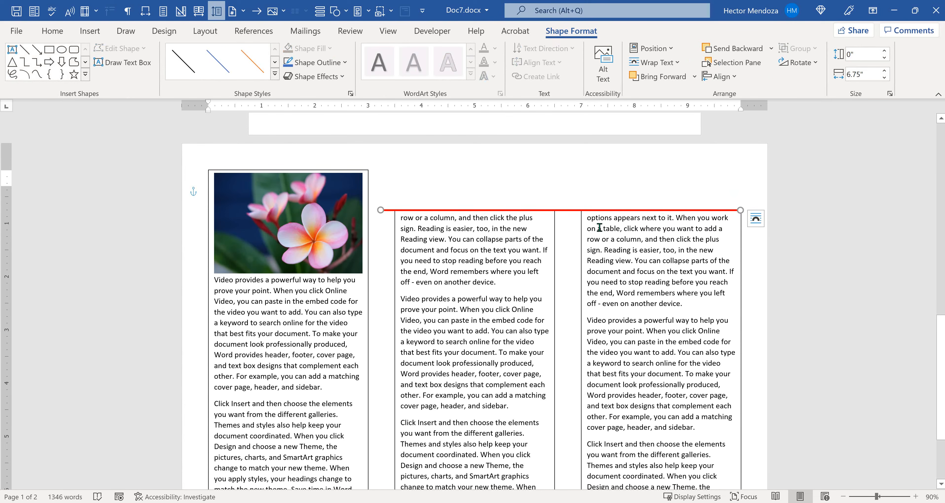
pyautogui.press('Delete')
pyautogui.keyDown('ctrl'); pyautogui.scroll(-7, 594, 232); pyautogui.keyUp('ctrl')
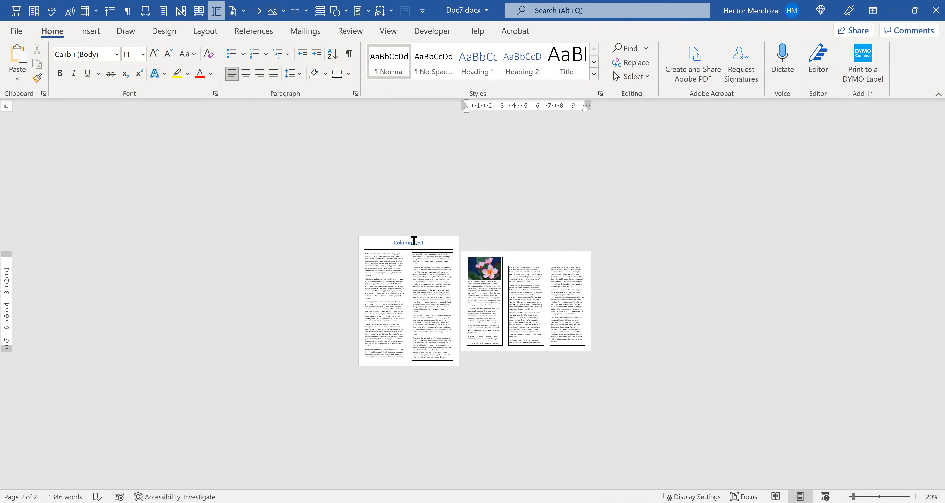
pyautogui.click(413, 242)
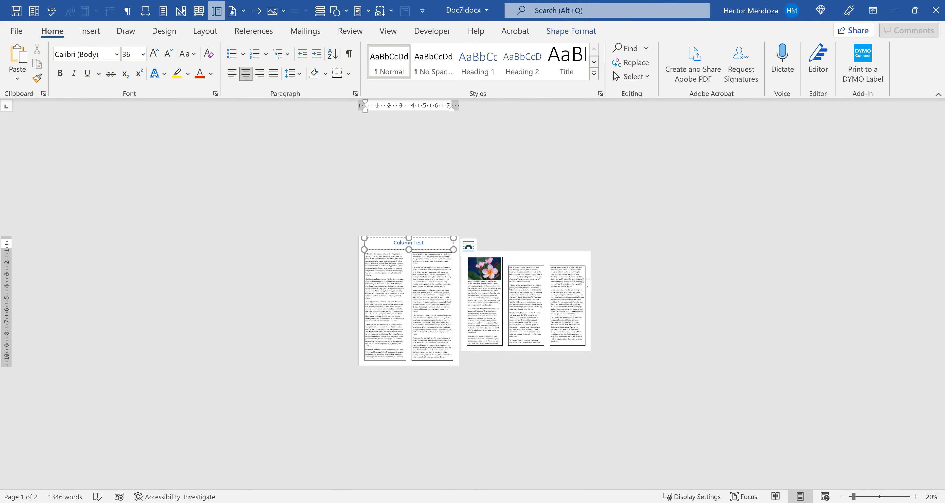
pyautogui.click(537, 260)
pyautogui.keyDown('ctrl'); pyautogui.scroll(5, 546, 259); pyautogui.keyUp('ctrl')
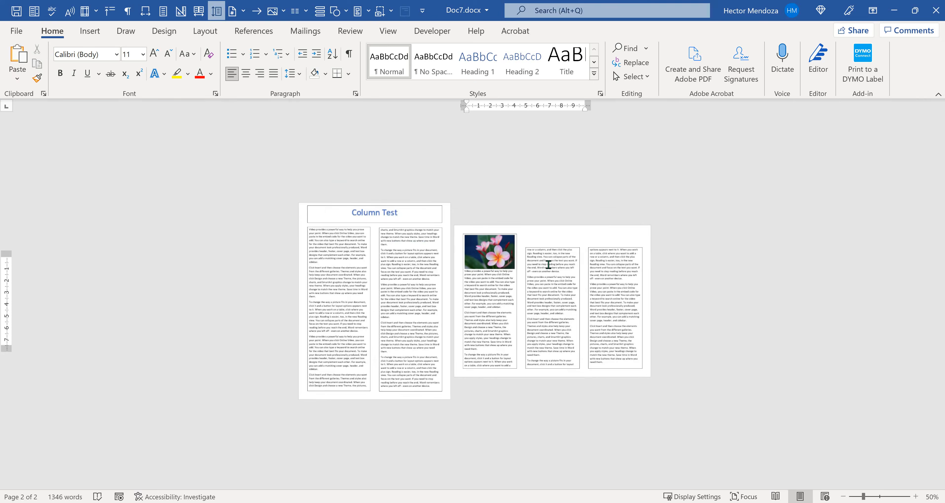
pyautogui.hotkey('ctrl', 'v')
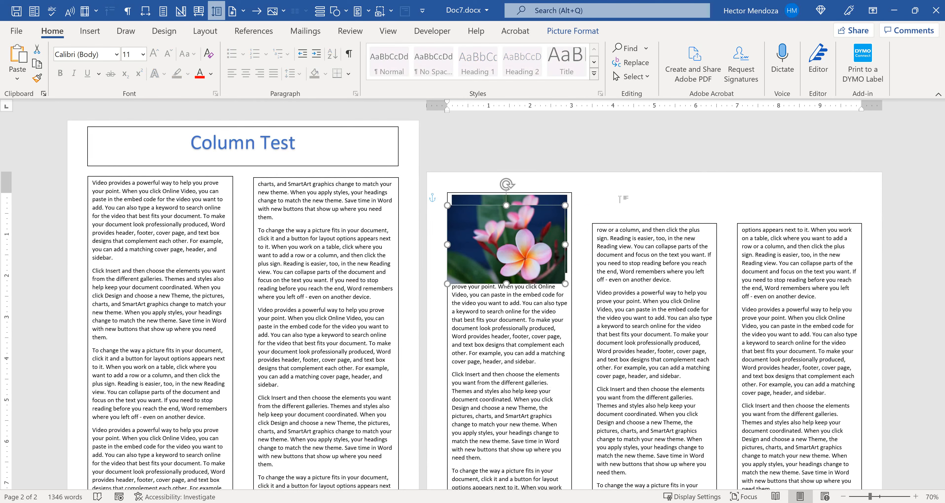
pyautogui.hotkey('ctrl', 'z')
# - Copy the Column Test title box above the second and third landscape columns and narrow it from its left side to about 6.11"
pyautogui.click(332, 127)
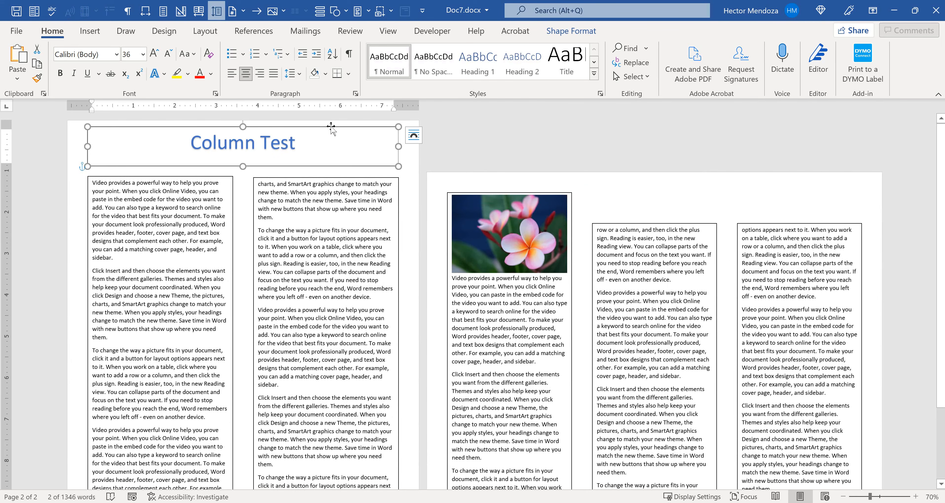
pyautogui.click(624, 191)
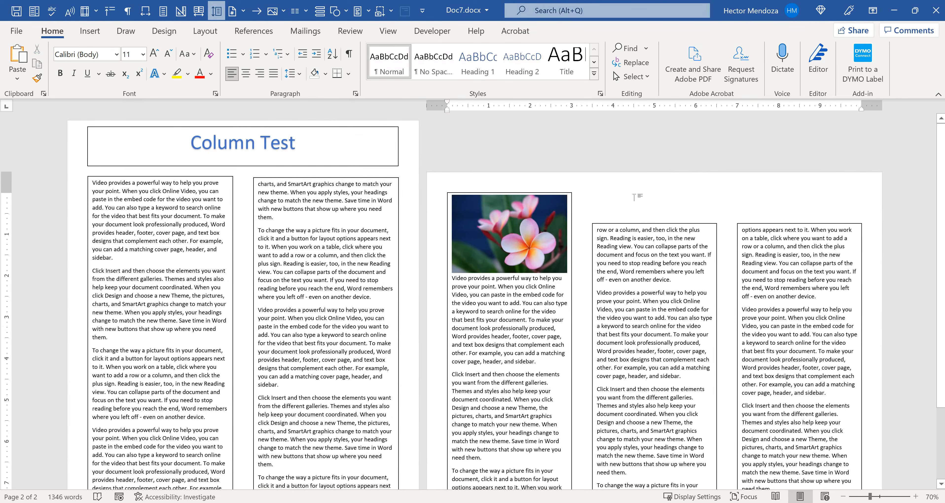
pyautogui.hotkey('ctrl', 'v')
pyautogui.moveTo(629, 198); pyautogui.dragTo(732, 178)
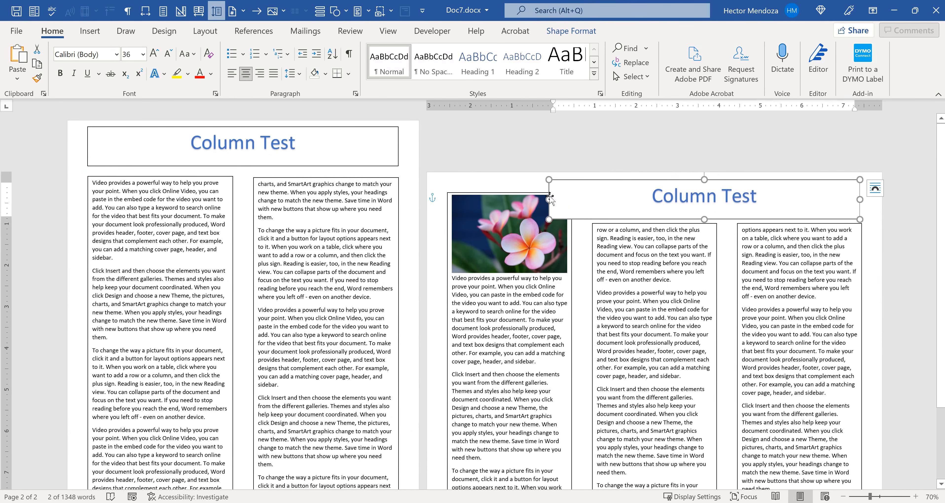
pyautogui.moveTo(549, 199); pyautogui.dragTo(606, 203)
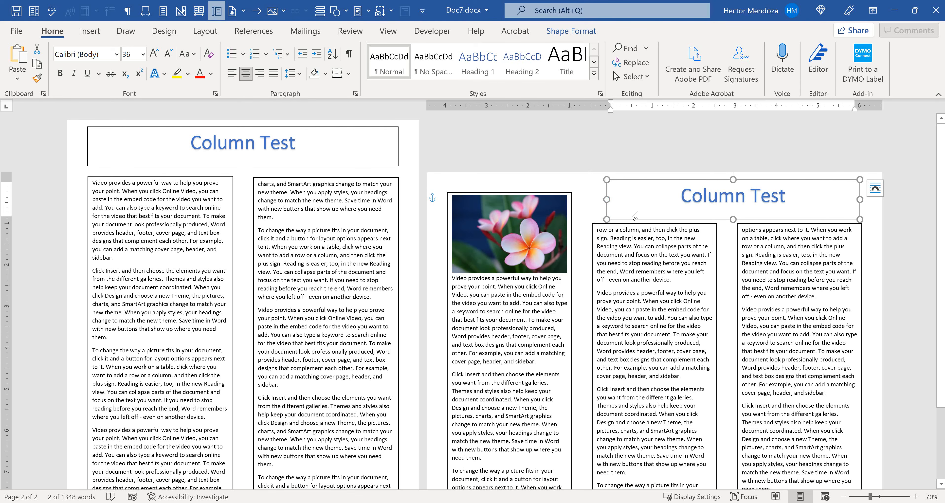
# - Left-align the landscape title box with the middle column using Align Left on the two selected boxes
pyautogui.click(633, 254)
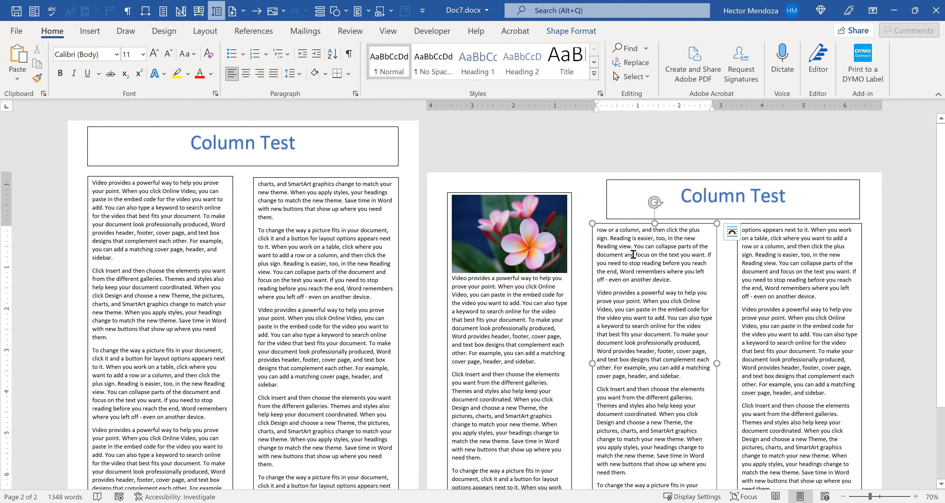
pyautogui.click(621, 198)
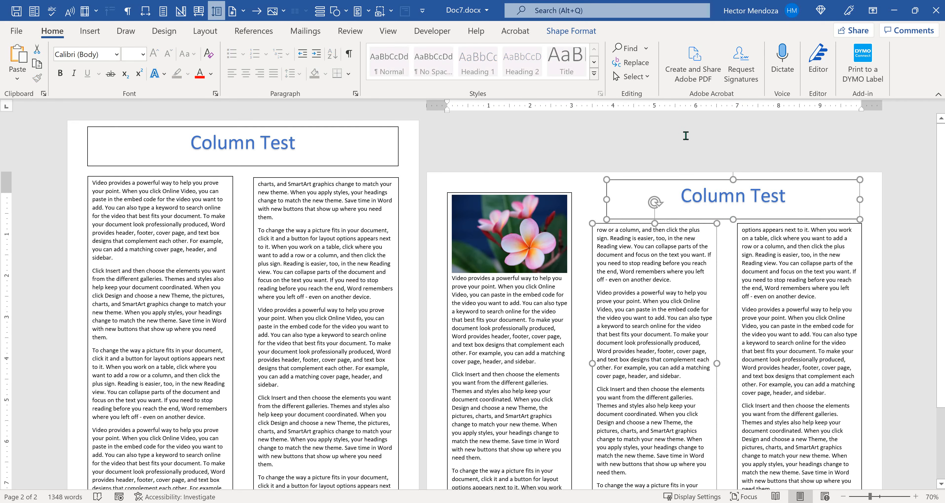
pyautogui.click(577, 32)
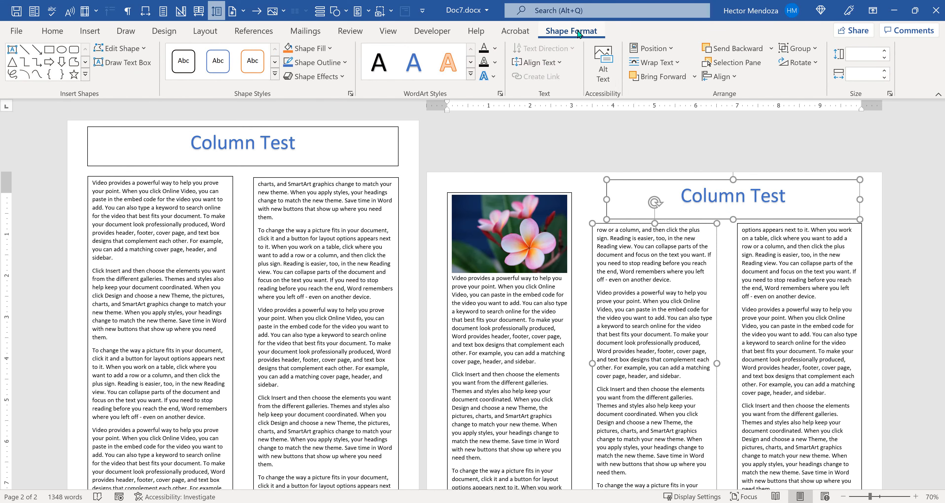
pyautogui.click(734, 78)
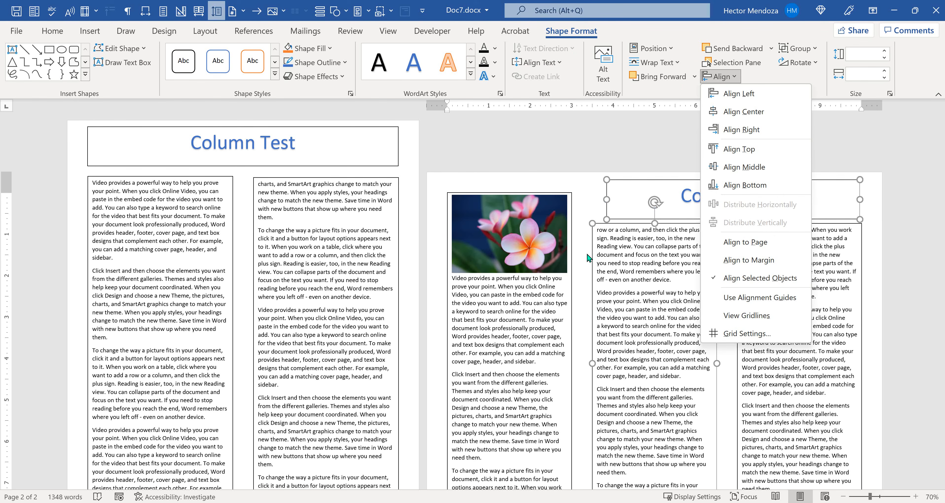
pyautogui.click(764, 94)
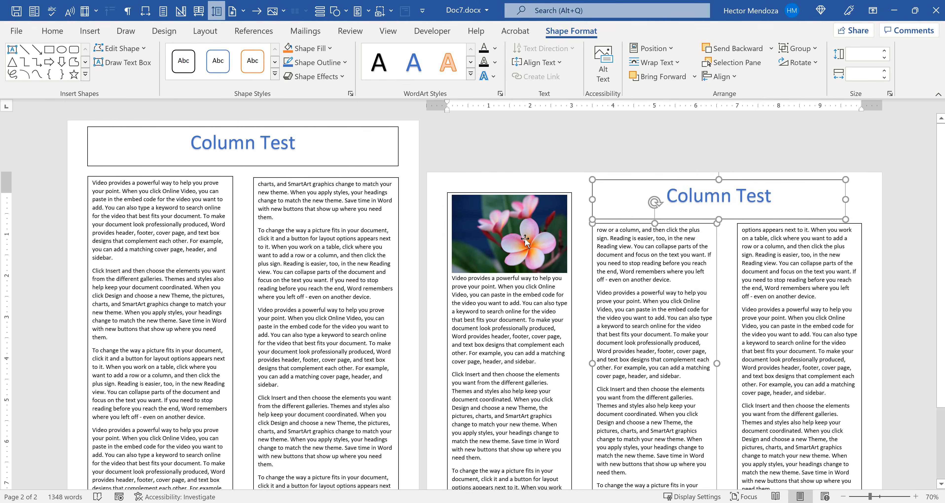
pyautogui.click(891, 207)
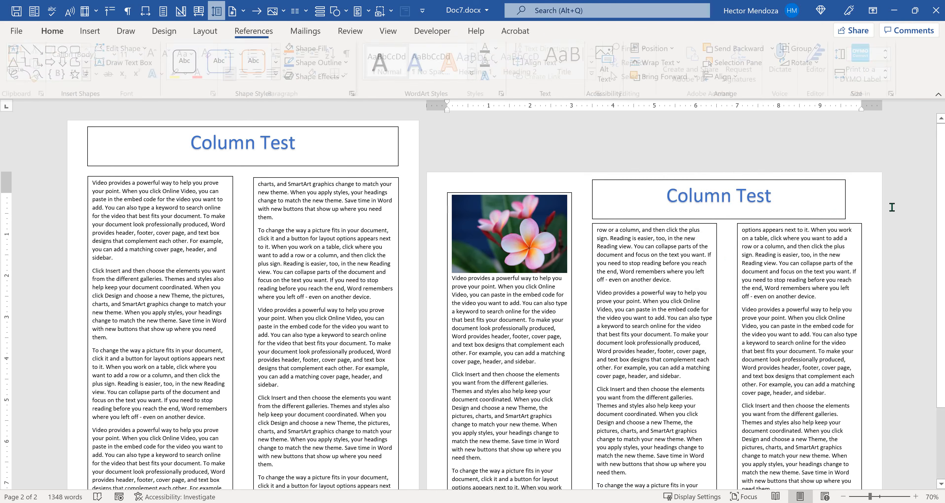
# - Widen the landscape title box to 6.5" so its right edge lines up with the third column's right edge
pyautogui.click(828, 203)
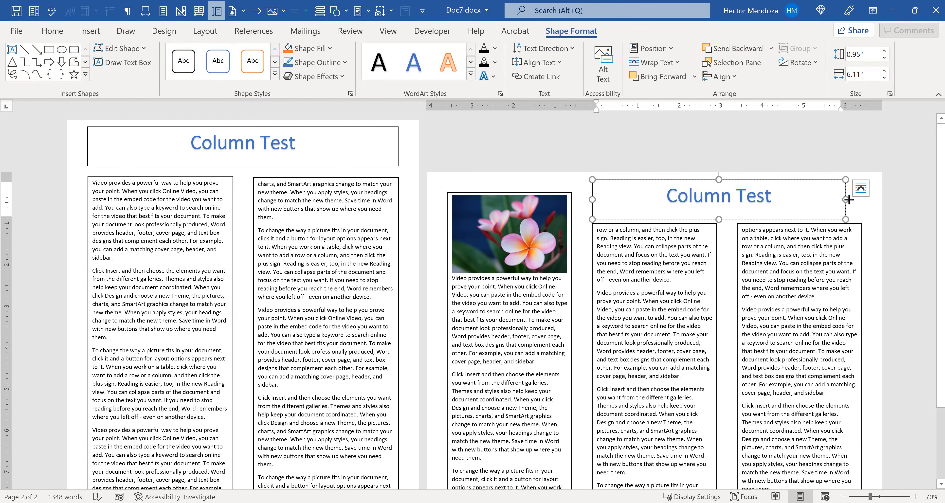
pyautogui.moveTo(847, 201); pyautogui.dragTo(861, 201)
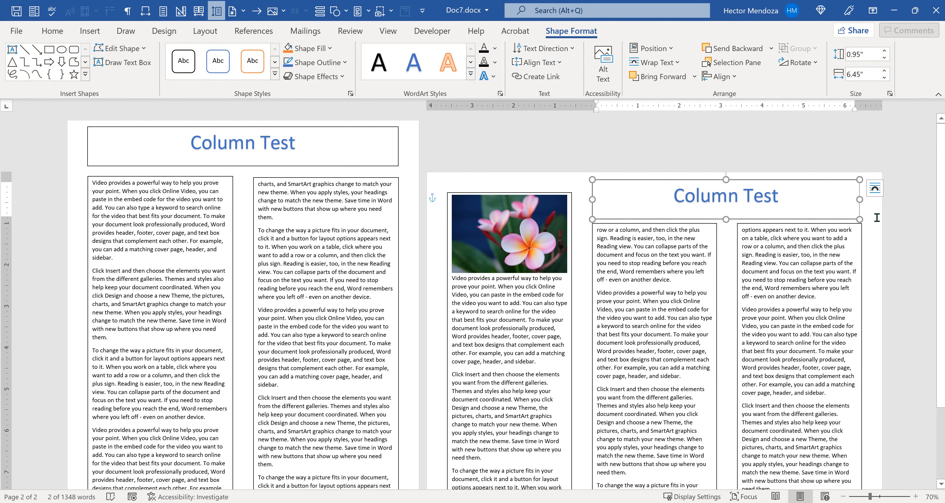
pyautogui.scroll(6, 919, 202)
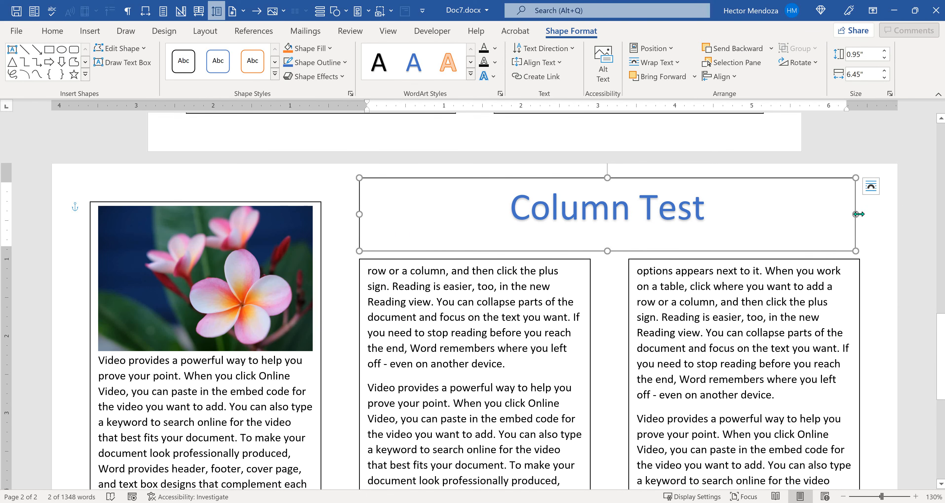
pyautogui.moveTo(856, 213); pyautogui.dragTo(841, 213)
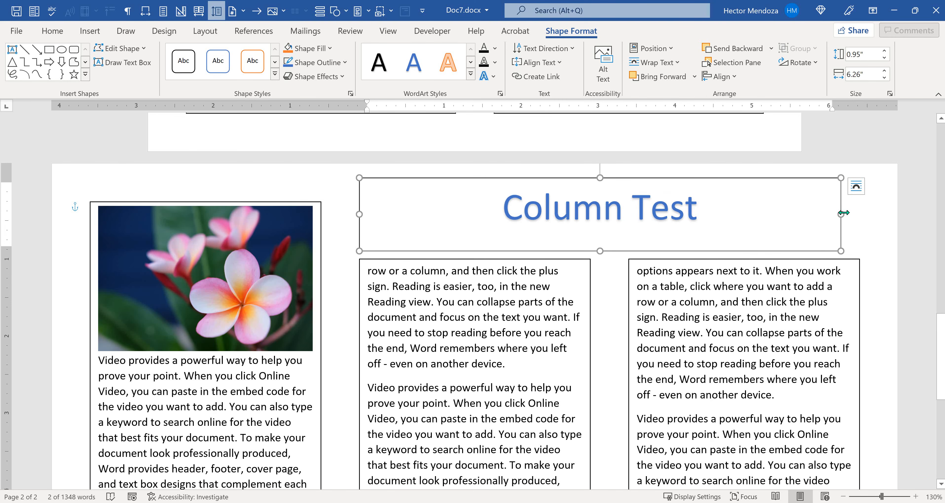
pyautogui.moveTo(846, 212); pyautogui.dragTo(860, 301)
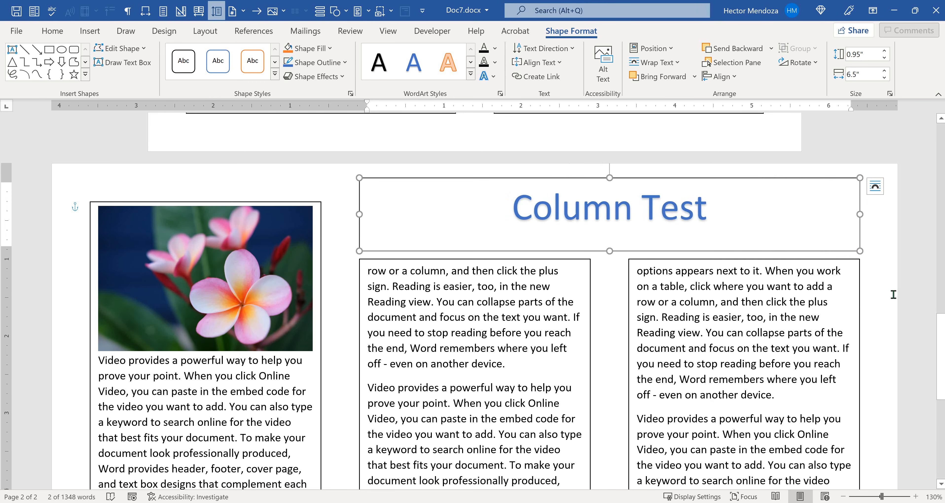
pyautogui.keyDown('ctrl'); pyautogui.scroll(-6, 790, 279); pyautogui.keyUp('ctrl')
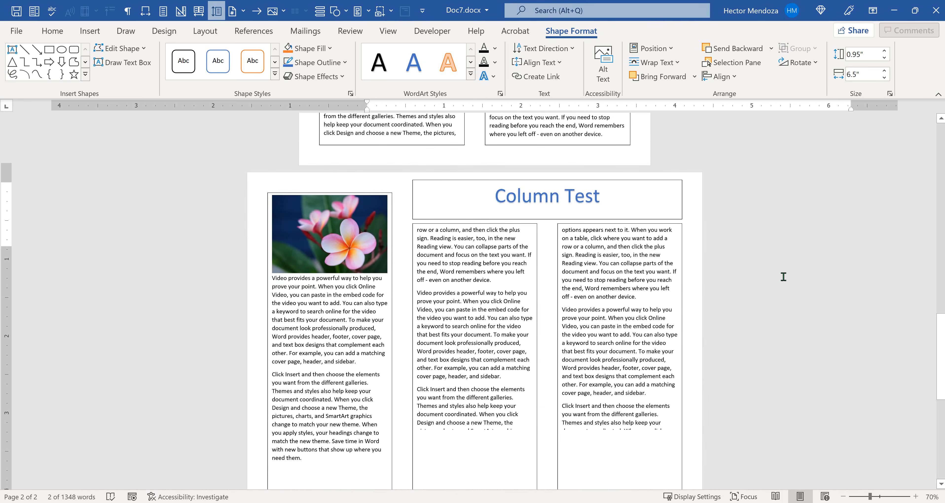
pyautogui.scroll(-3, 780, 276)
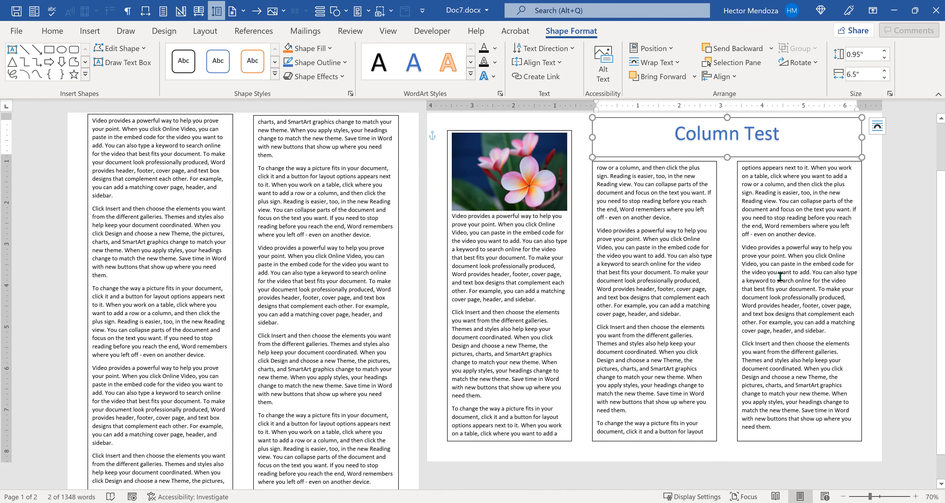
pyautogui.click(799, 432)
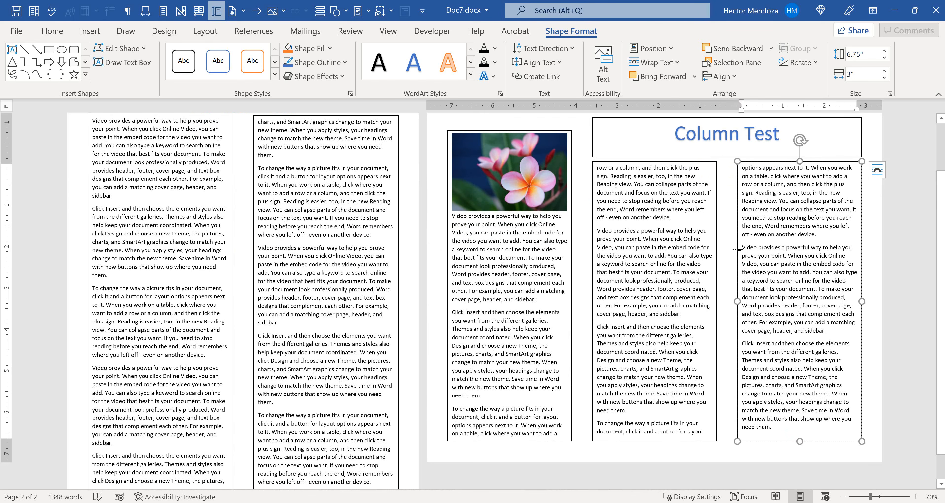
pyautogui.keyDown('ctrl'); pyautogui.scroll(-3, 733, 252); pyautogui.keyUp('ctrl')
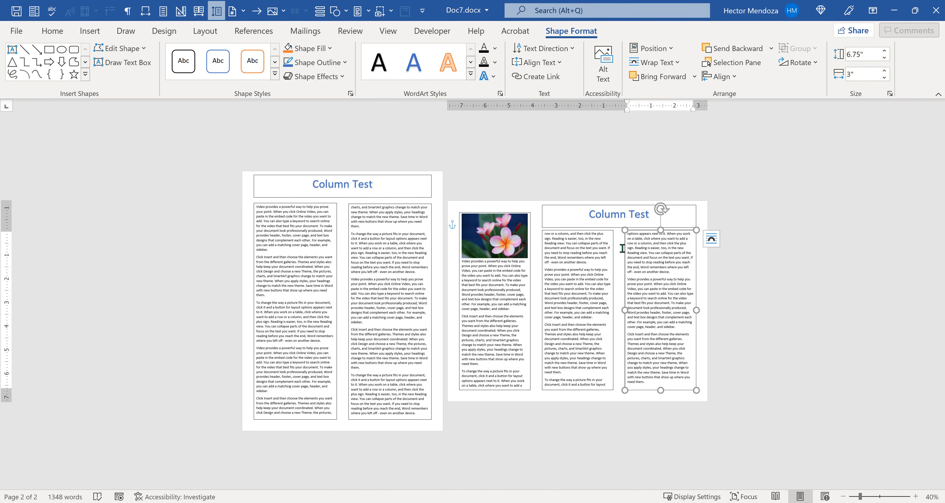
pyautogui.click(444, 245)
pyautogui.keyDown('ctrl'); pyautogui.scroll(3, 443, 245); pyautogui.keyUp('ctrl')
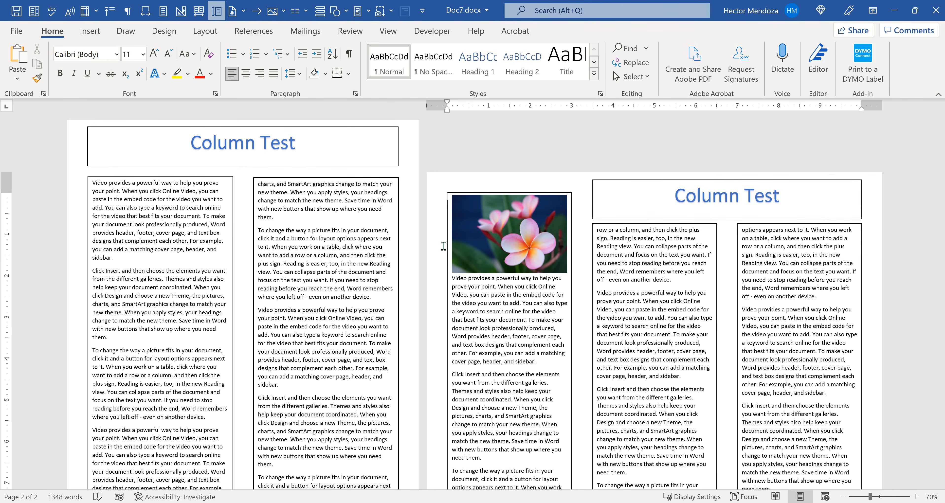
pyautogui.scroll(-2, 446, 244)
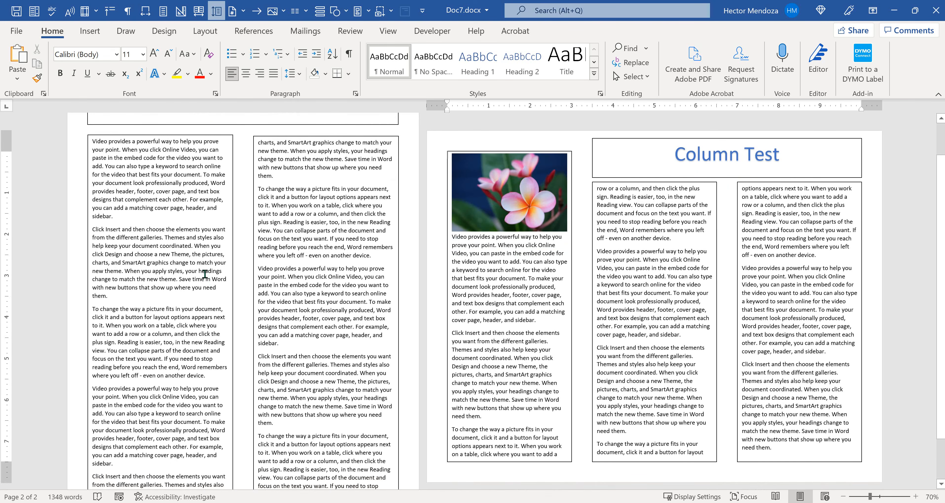
# - Remove the outlines from all five column text boxes on the portrait and landscape pages by setting Shape Outline to No Outline
pyautogui.keyDown('ctrl'); pyautogui.scroll(-2, 378, 282); pyautogui.keyUp('ctrl')
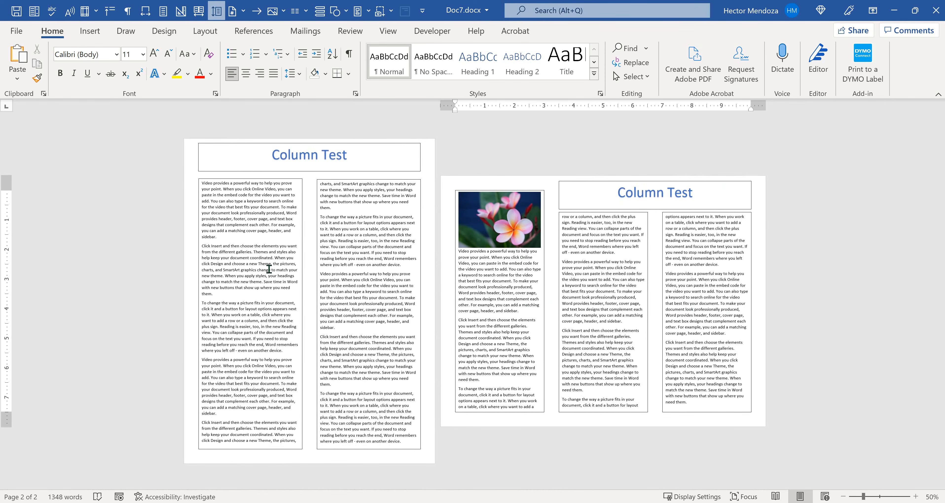
pyautogui.click(268, 269)
pyautogui.keyDown('shift'); pyautogui.click(391, 274); pyautogui.keyUp('shift')
pyautogui.keyDown('shift'); pyautogui.click(473, 308); pyautogui.keyUp('shift')
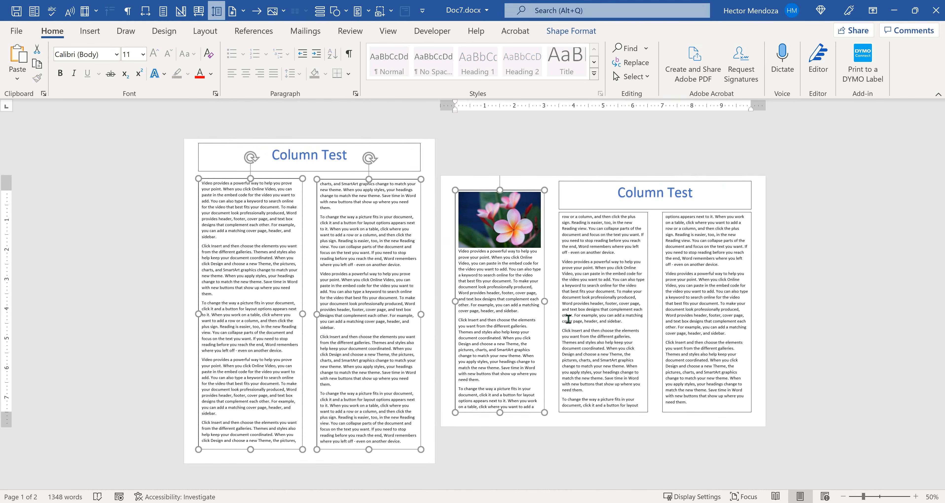
pyautogui.keyDown('shift'); pyautogui.click(600, 310); pyautogui.keyUp('shift')
pyautogui.keyDown('shift'); pyautogui.click(685, 306); pyautogui.keyUp('shift')
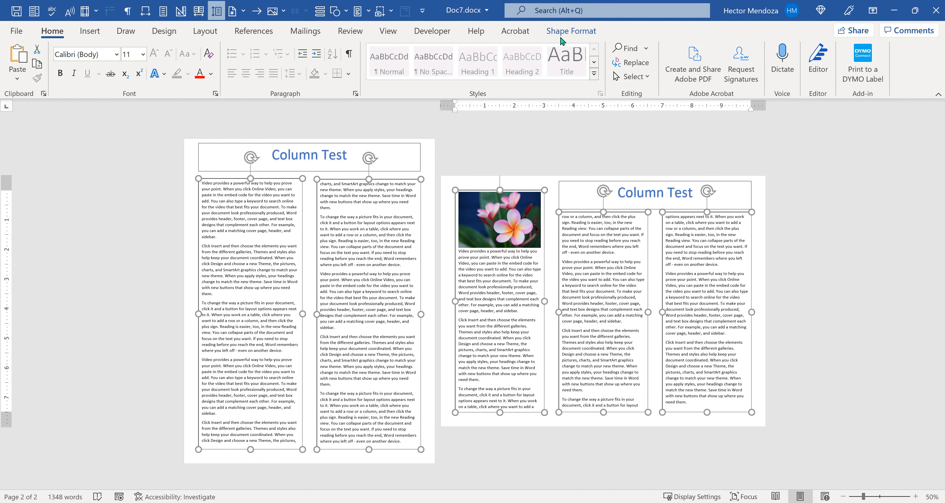
pyautogui.click(576, 32)
pyautogui.click(332, 63)
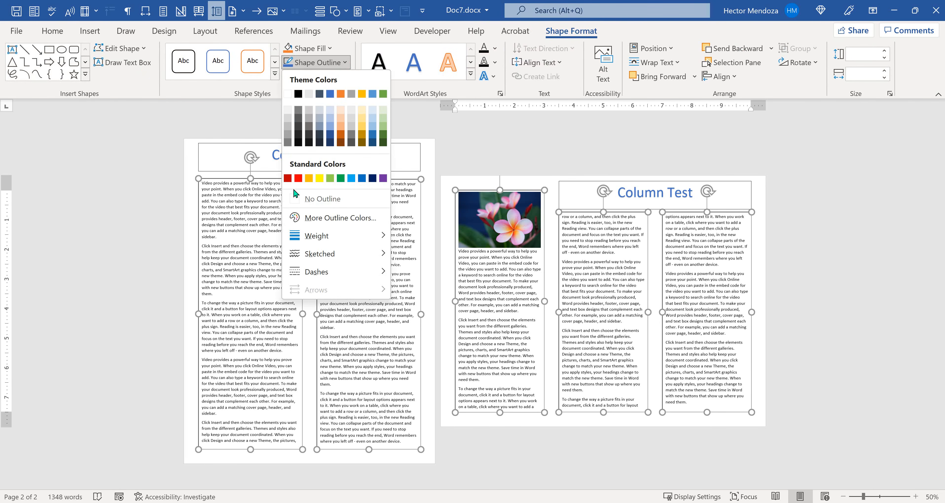
pyautogui.click(292, 202)
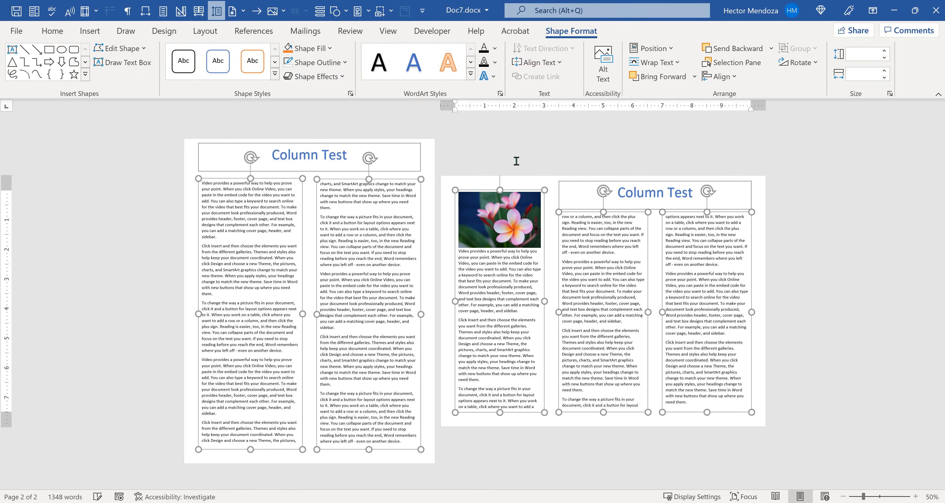
pyautogui.click(531, 148)
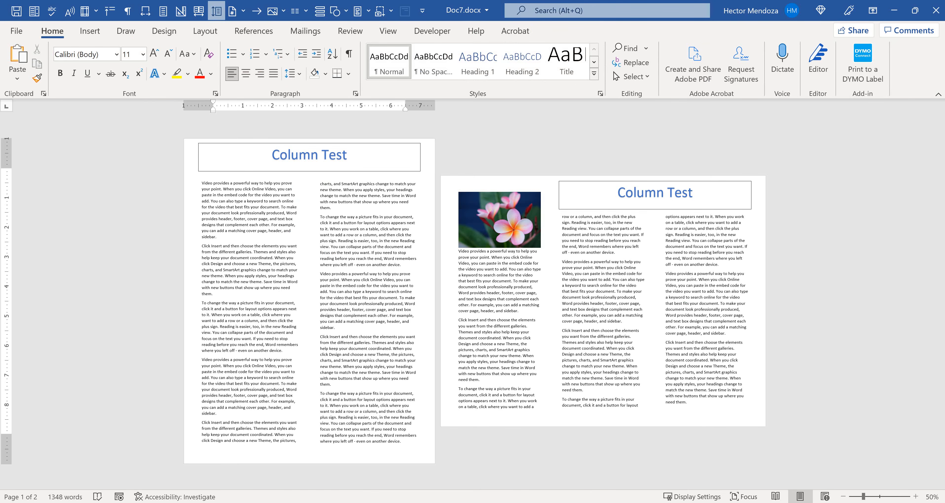
# - Set both Column Test title boxes to No Outline and deselect them
pyautogui.click(324, 148)
pyautogui.keyDown('shift'); pyautogui.click(603, 199); pyautogui.keyUp('shift')
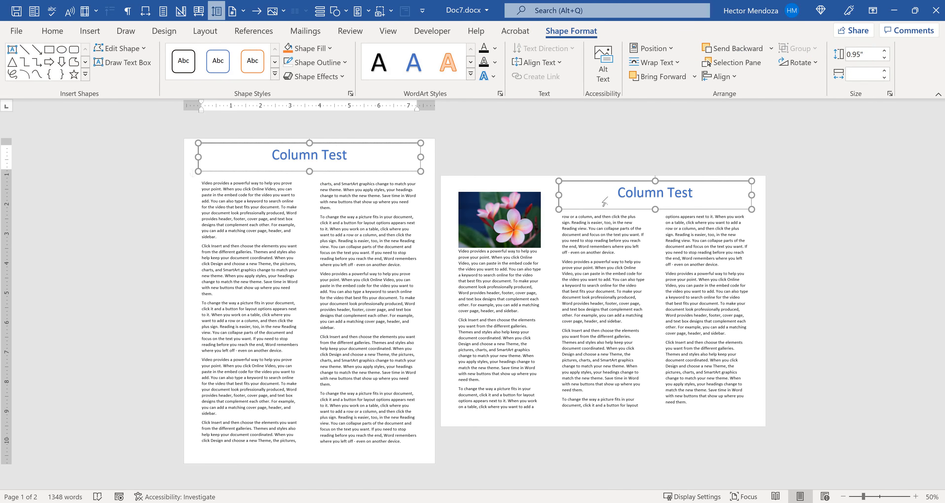
pyautogui.click(539, 63)
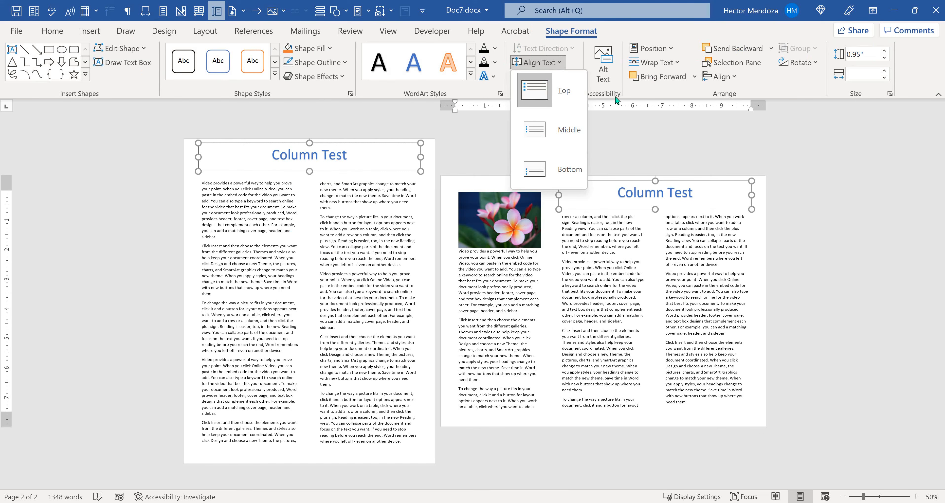
pyautogui.click(341, 62)
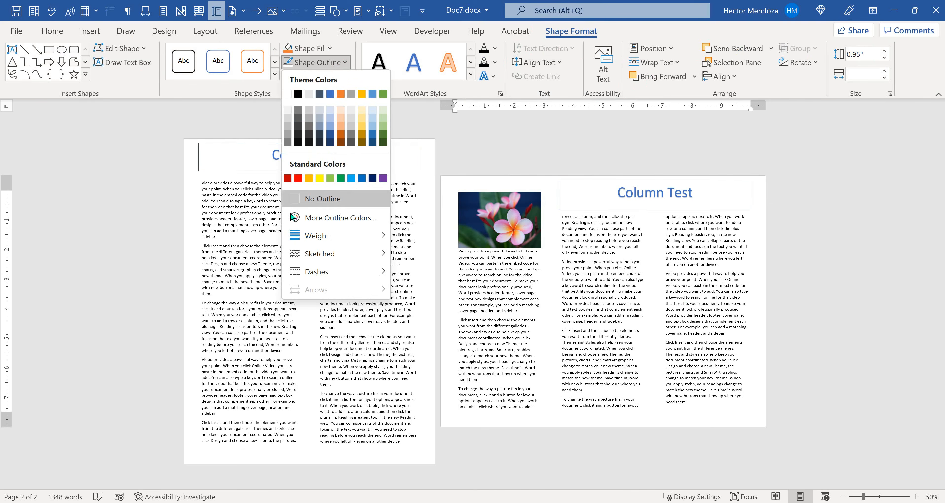
pyautogui.click(295, 199)
pyautogui.click(690, 148)
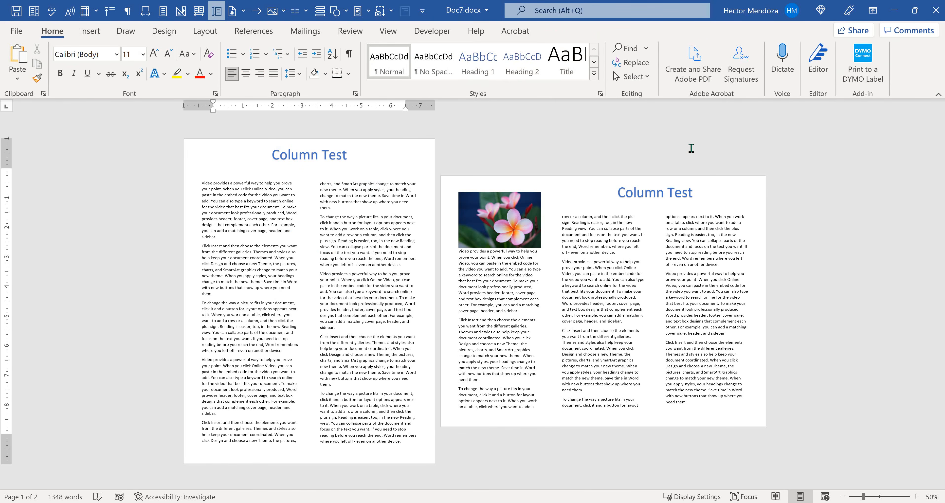